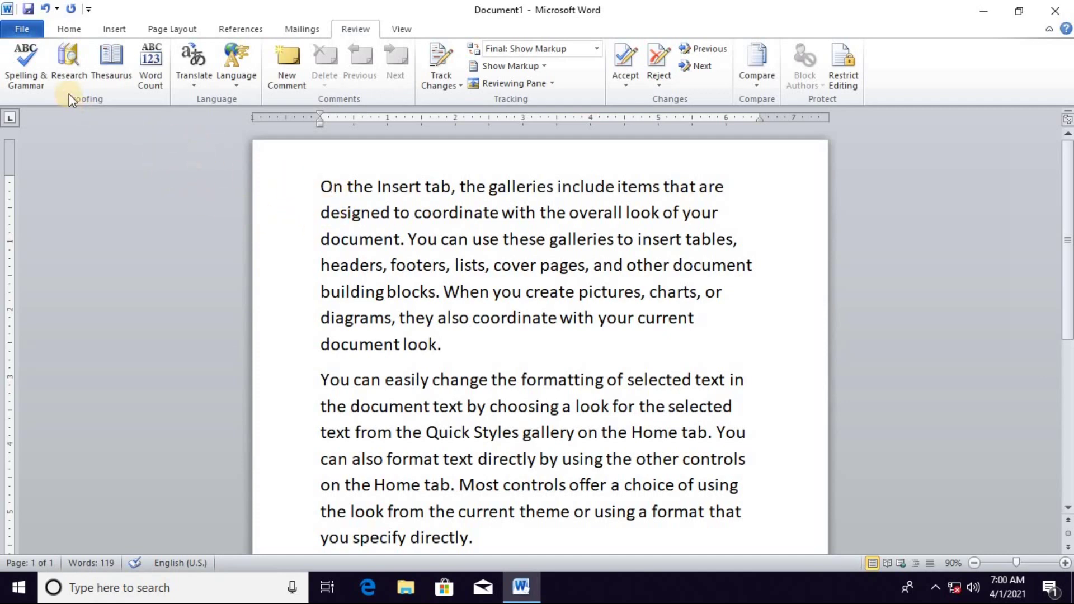
- Delete all the existing text in the document
{"action": "left_click", "coordinate": [309, 29]}
{"action": "left_click", "coordinate": [352, 30]}
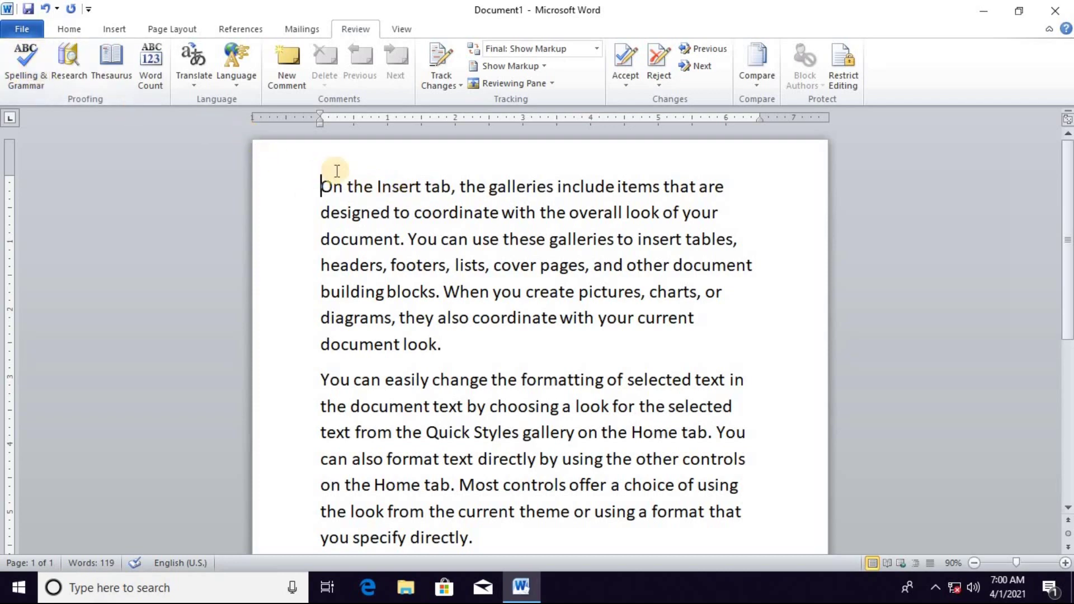
{"action": "double_click", "coordinate": [388, 191]}
{"action": "left_click", "coordinate": [387, 191]}
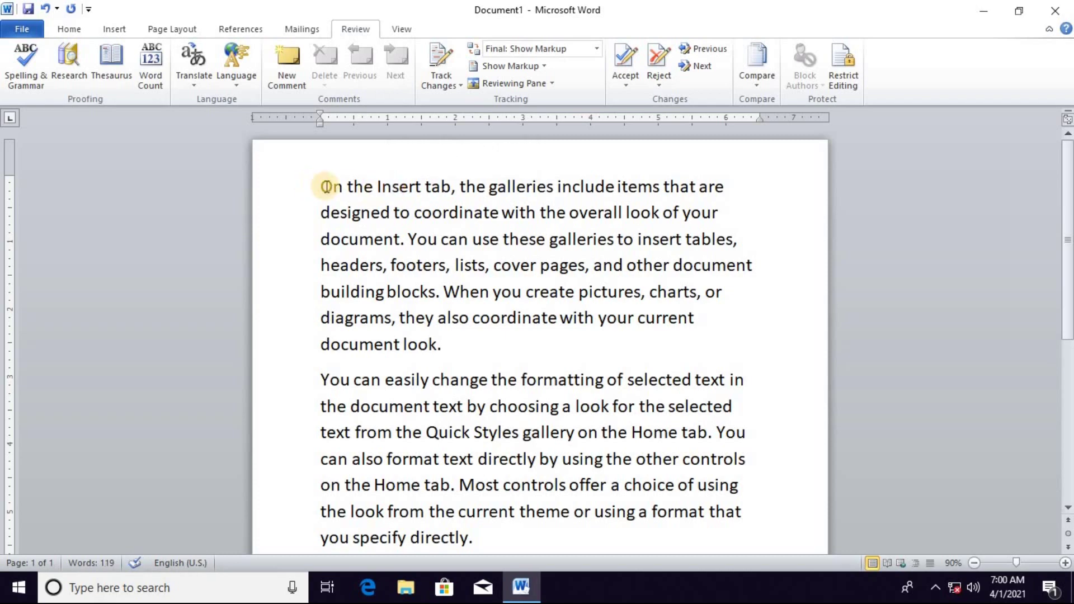
{"action": "left_click_drag", "start_coordinate": [326, 186], "coordinate": [594, 534]}
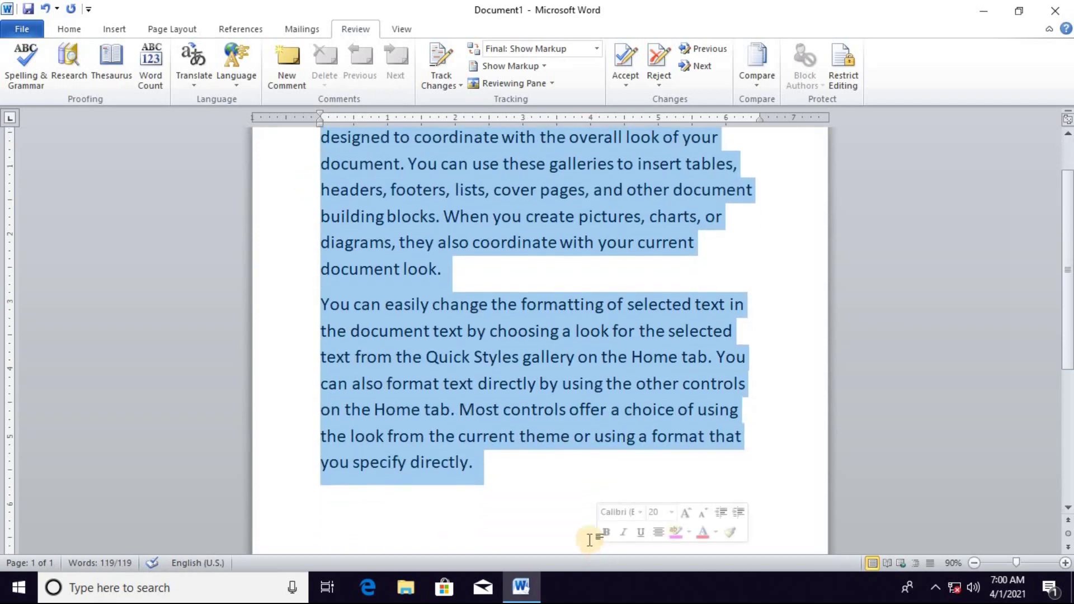
{"action": "key", "text": "Delete"}
{"action": "scroll", "coordinate": [246, 241], "scroll_direction": "up", "scroll_amount": 1}
- Generate sample paragraphs with =rand() and delete the third paragraph
{"action": "type", "text": "="}
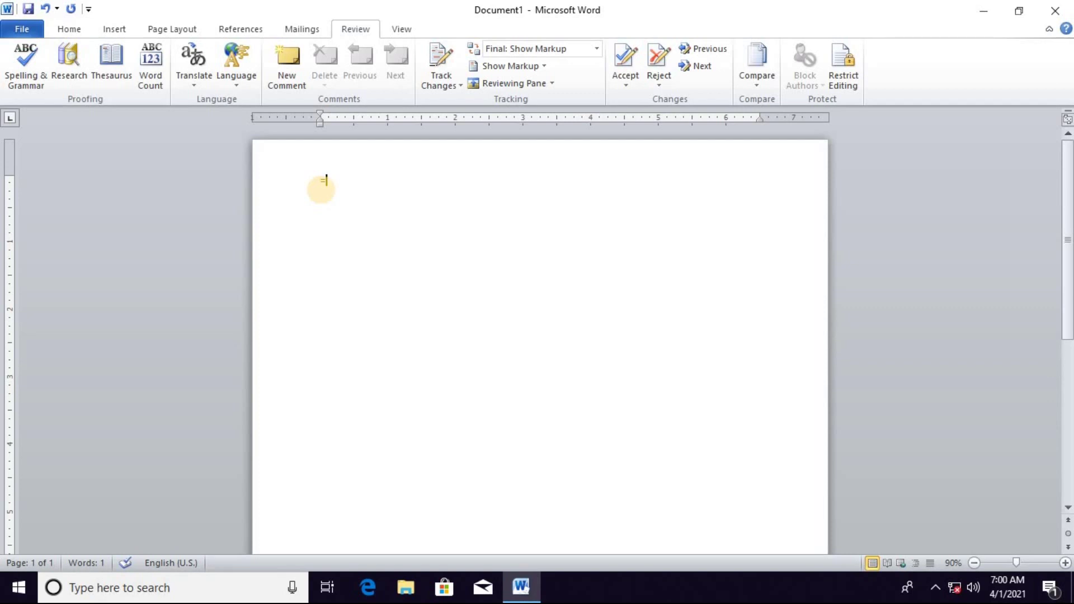
{"action": "type", "text": "rand"}
{"action": "type", "text": "()"}
{"action": "key", "text": "Return"}
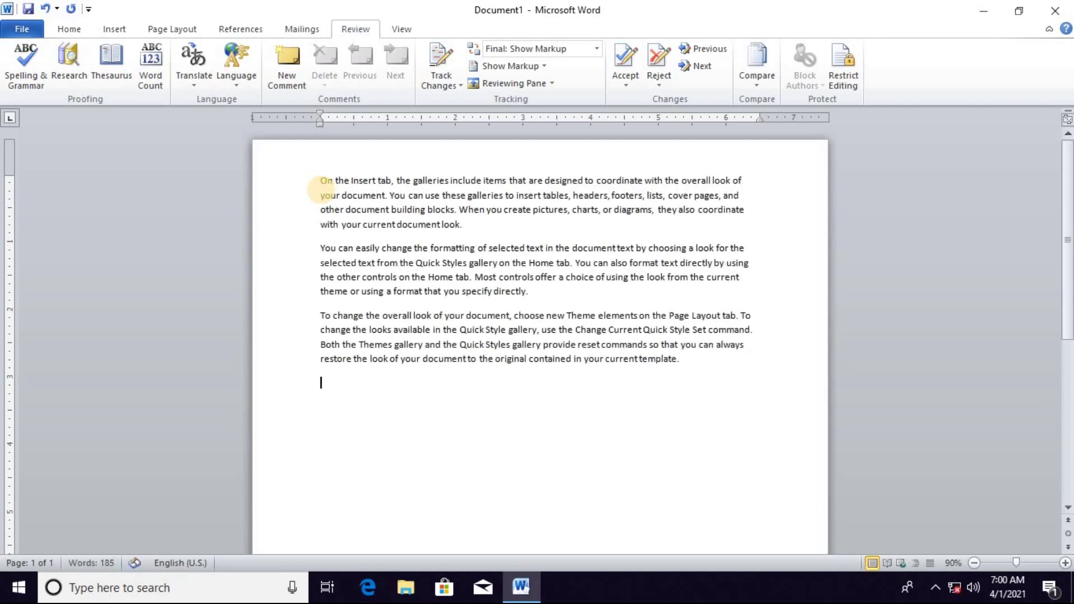
{"action": "left_click_drag", "start_coordinate": [323, 316], "coordinate": [707, 365]}
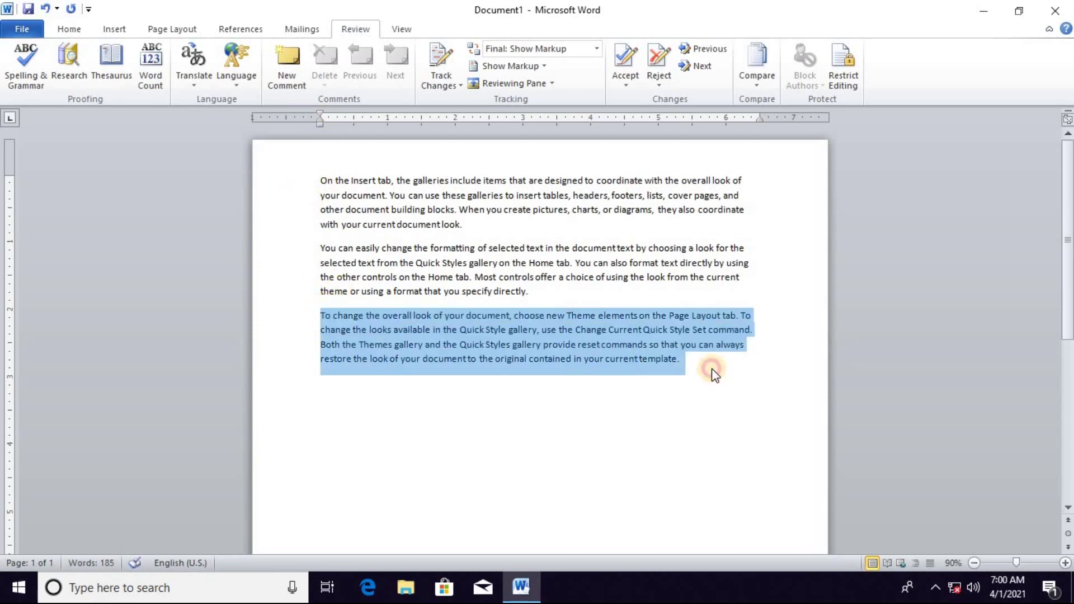
{"action": "key", "text": "Delete"}
- Set the two remaining paragraphs to font size 20
{"action": "left_click_drag", "start_coordinate": [320, 178], "coordinate": [325, 324]}
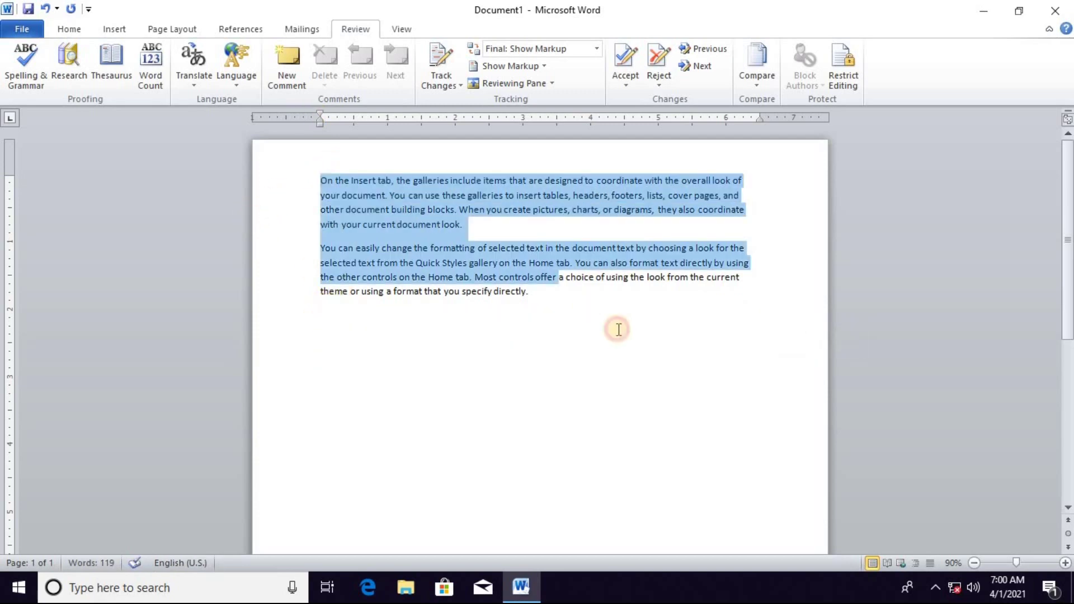
{"action": "left_click", "coordinate": [67, 34]}
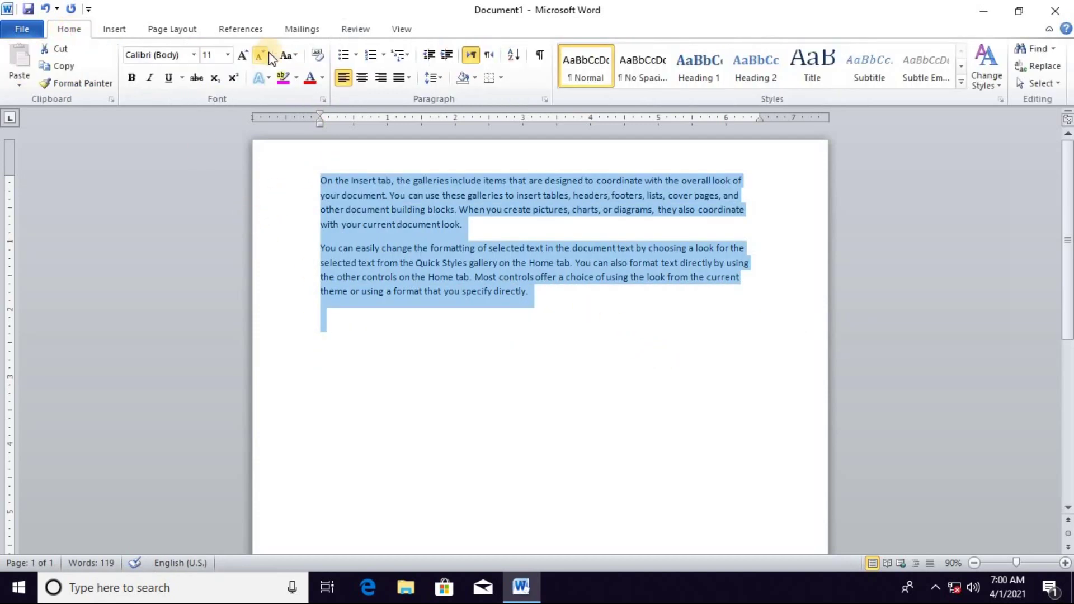
{"action": "left_click", "coordinate": [227, 54]}
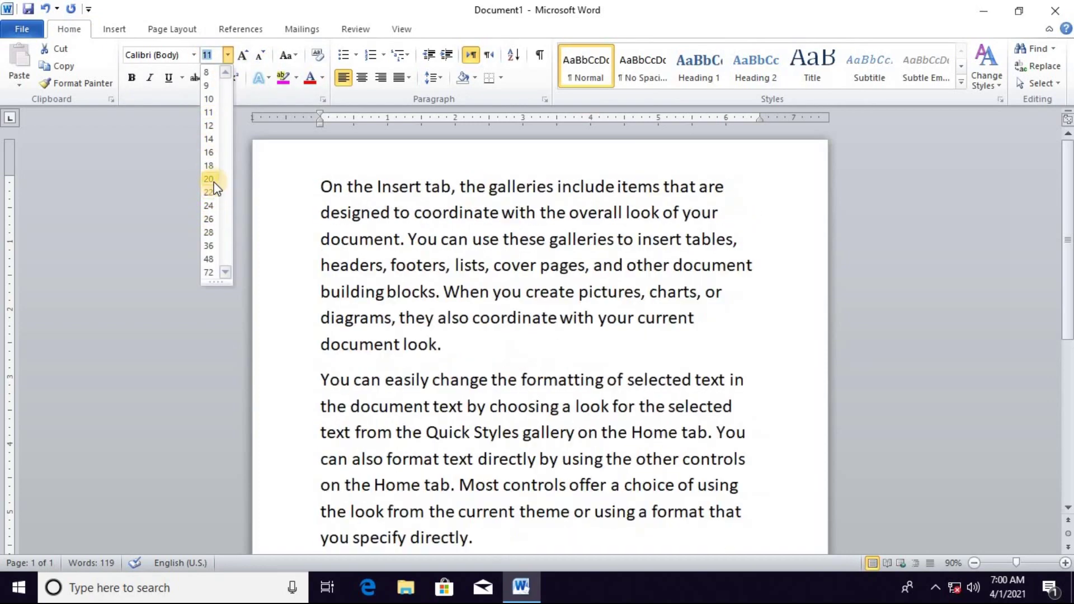
{"action": "left_click", "coordinate": [208, 179]}
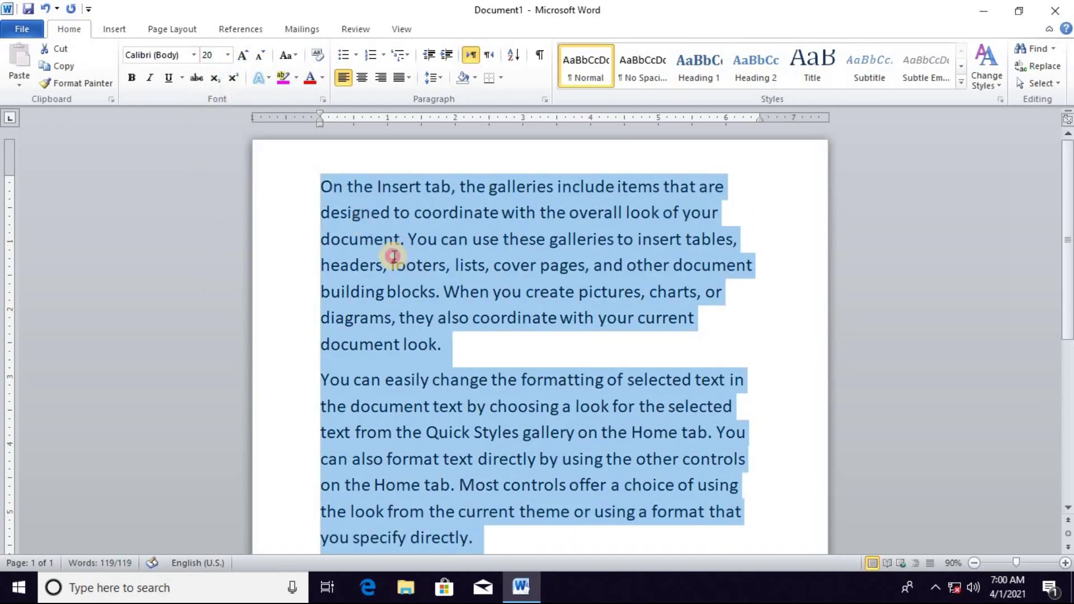
{"action": "left_click", "coordinate": [364, 262]}
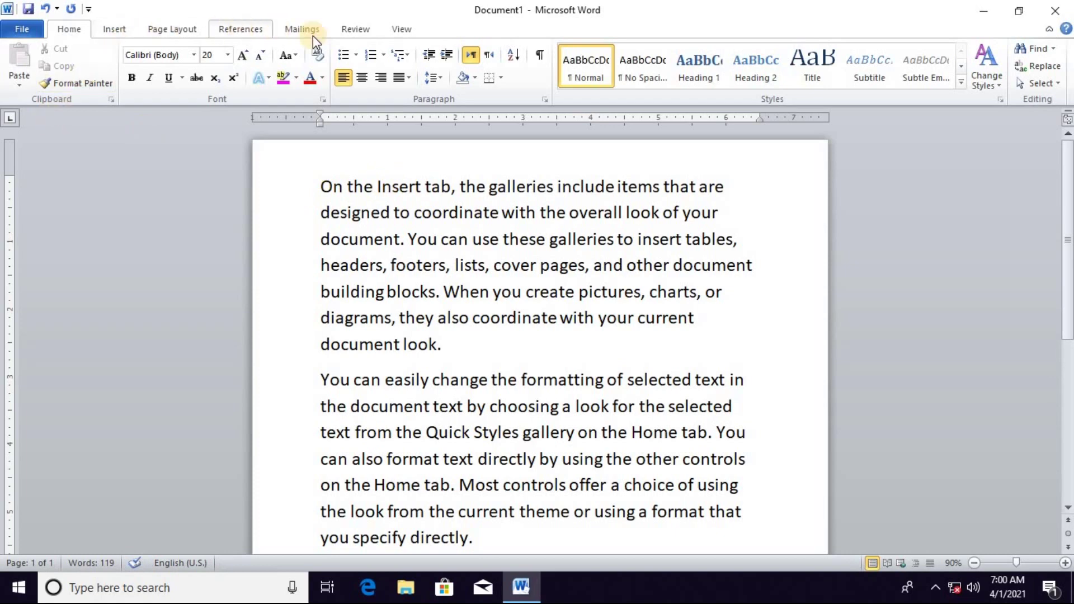
{"action": "left_click", "coordinate": [355, 29]}
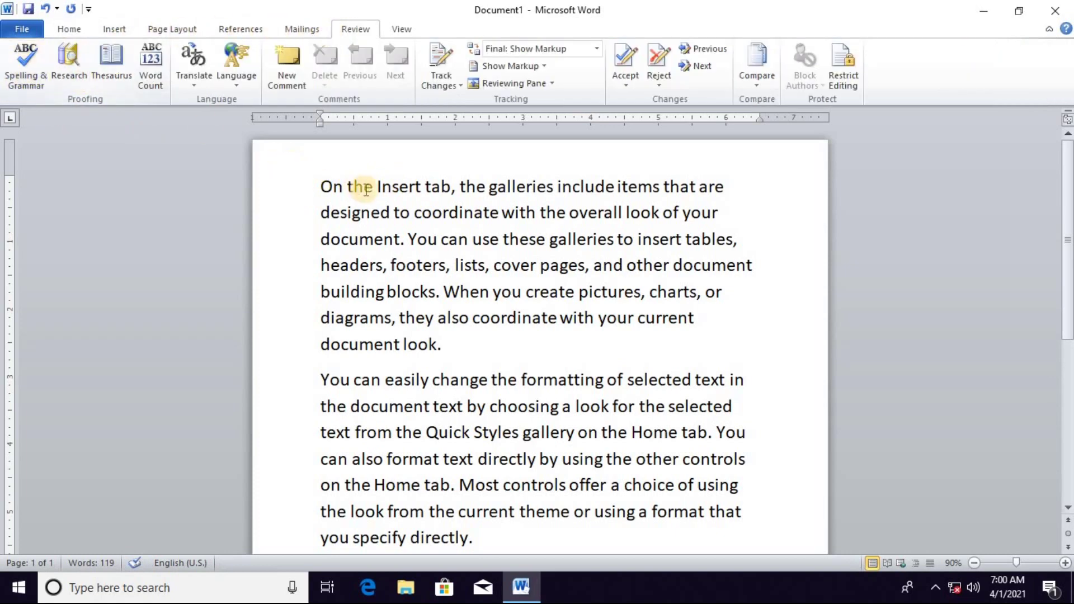
- Misspell 'Insert' as 'Isert' in the first line
{"action": "left_click", "coordinate": [393, 188]}
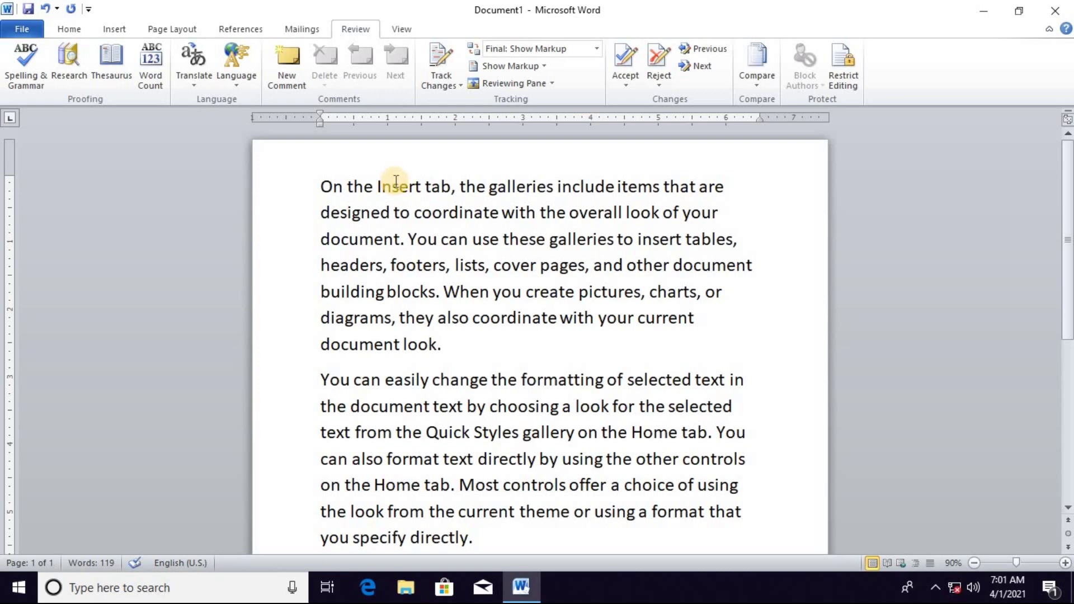
{"action": "key", "text": "BackSpace"}
{"action": "left_click", "coordinate": [387, 246]}
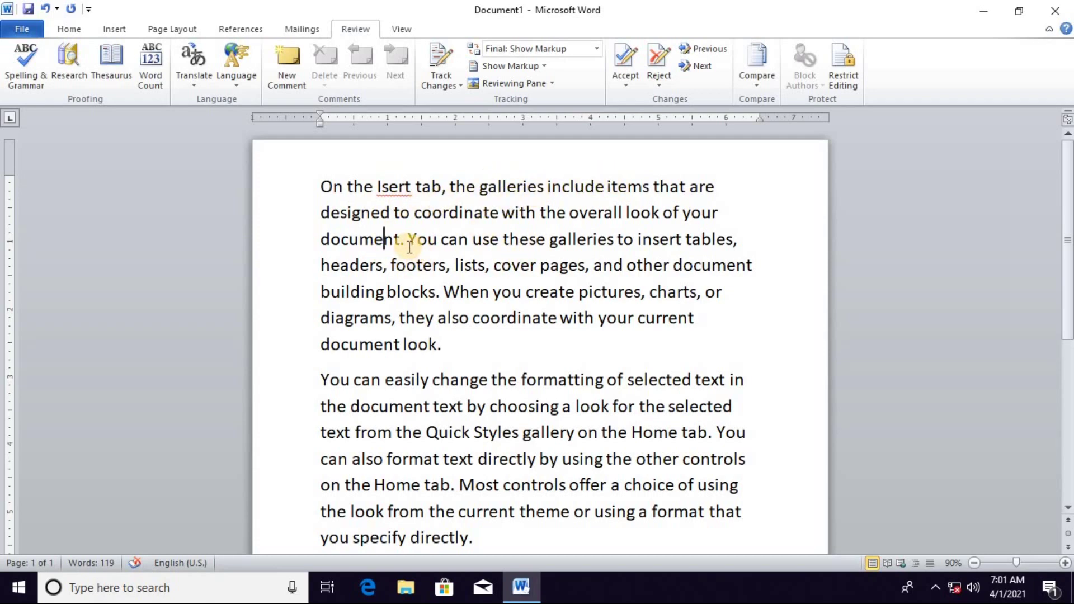
- Add a new line 'what is computer?' below the second paragraph
{"action": "scroll", "coordinate": [464, 292], "scroll_direction": "down", "scroll_amount": 3}
{"action": "left_click", "coordinate": [482, 352]}
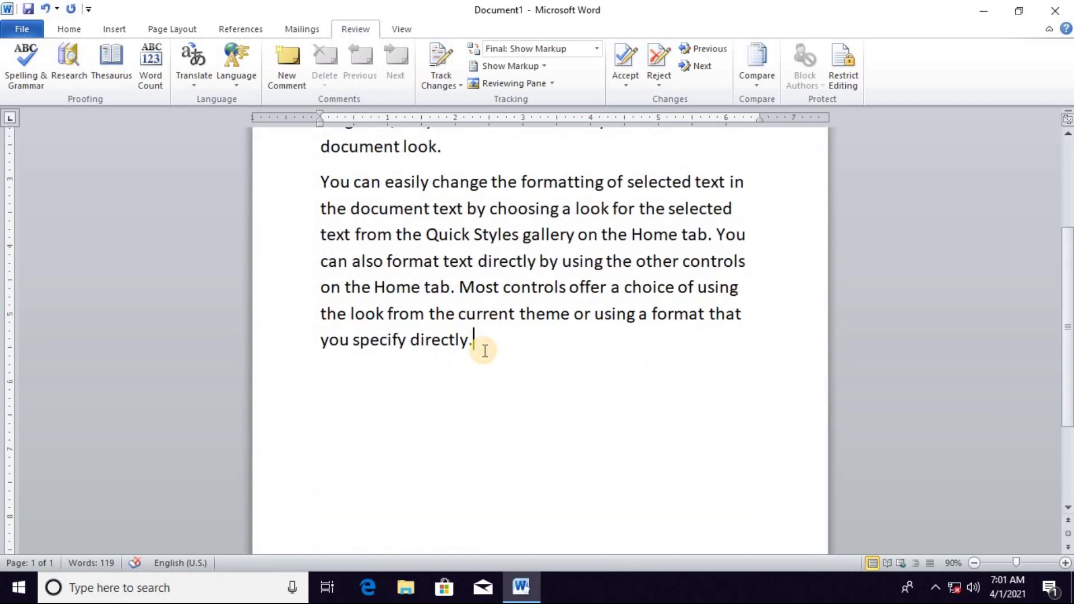
{"action": "key", "text": "Return"}
{"action": "type", "text": "what is computer"}
{"action": "key", "text": "Return"}
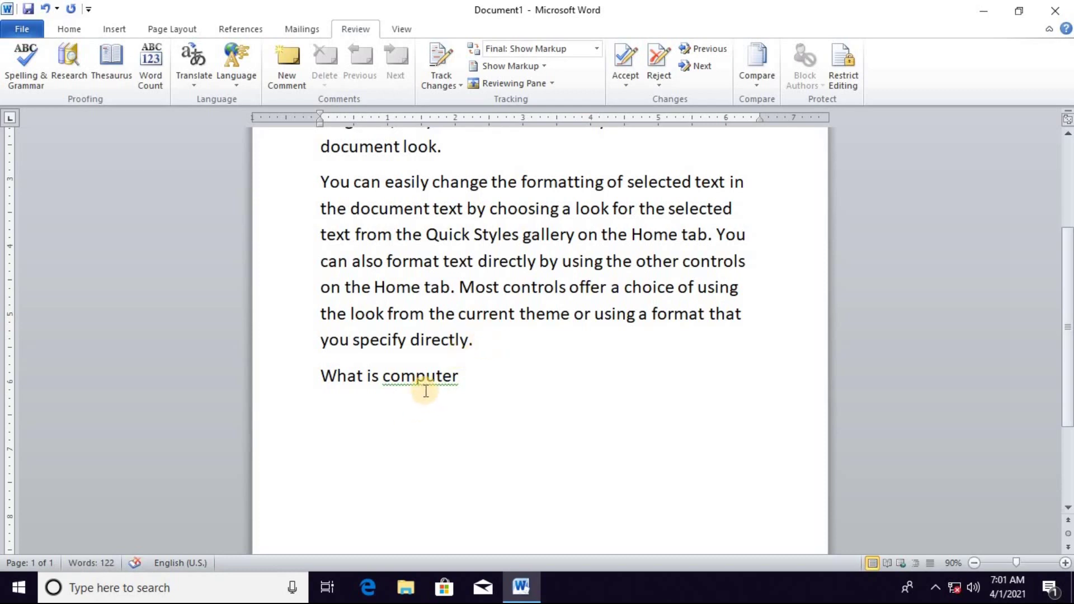
{"action": "left_click", "coordinate": [460, 377]}
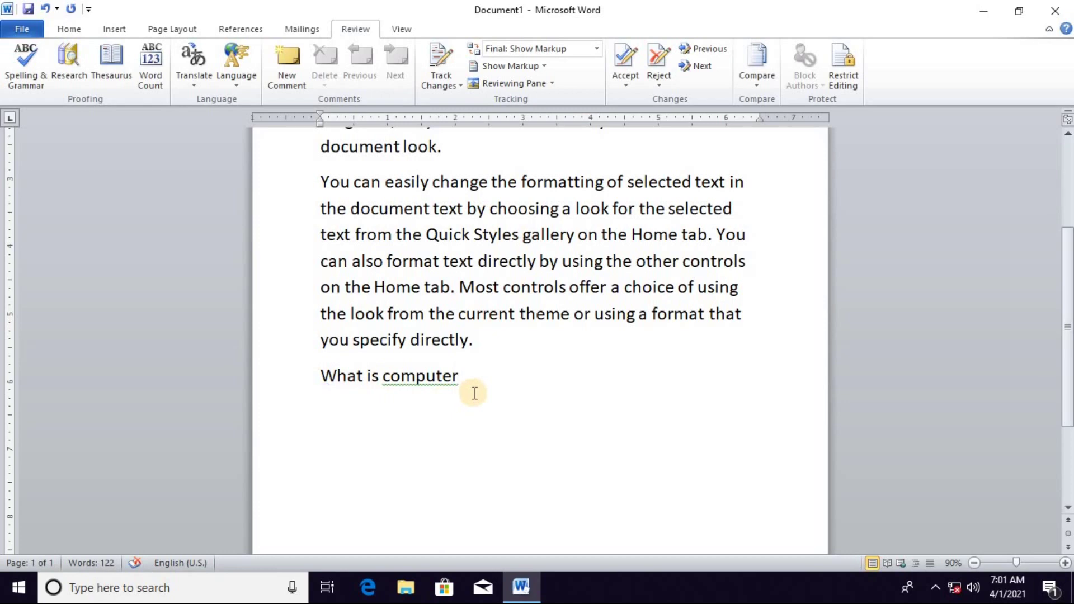
{"action": "type", "text": "?"}
- View the spelling suggestions for 'Isert' and close them without changes
{"action": "scroll", "coordinate": [430, 370], "scroll_direction": "up", "scroll_amount": 3}
{"action": "scroll", "coordinate": [426, 359], "scroll_direction": "down", "scroll_amount": 1}
{"action": "scroll", "coordinate": [414, 352], "scroll_direction": "up", "scroll_amount": 1}
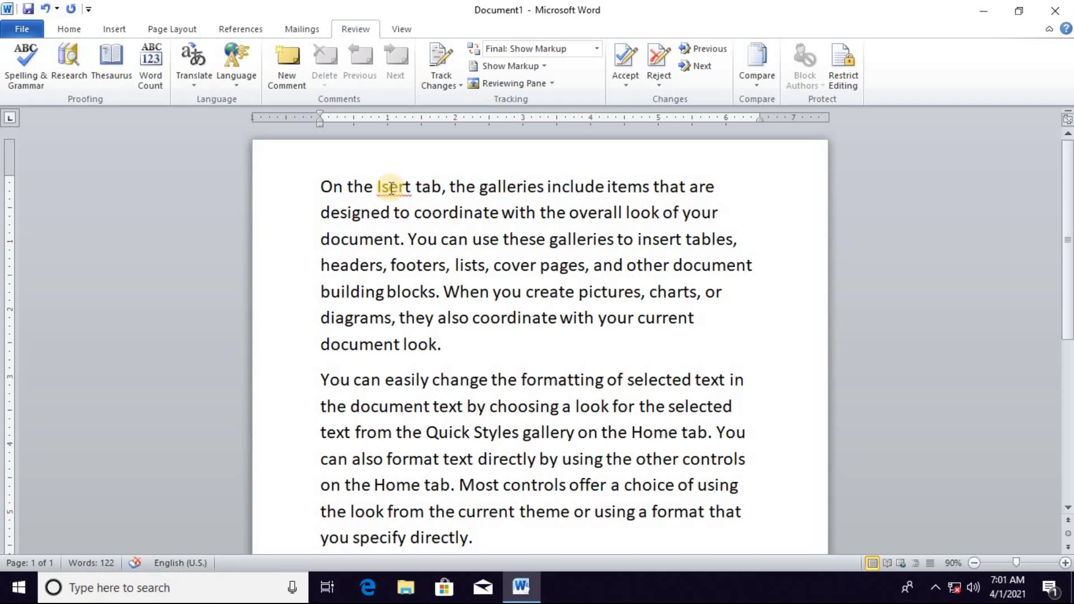
{"action": "right_click", "coordinate": [391, 187]}
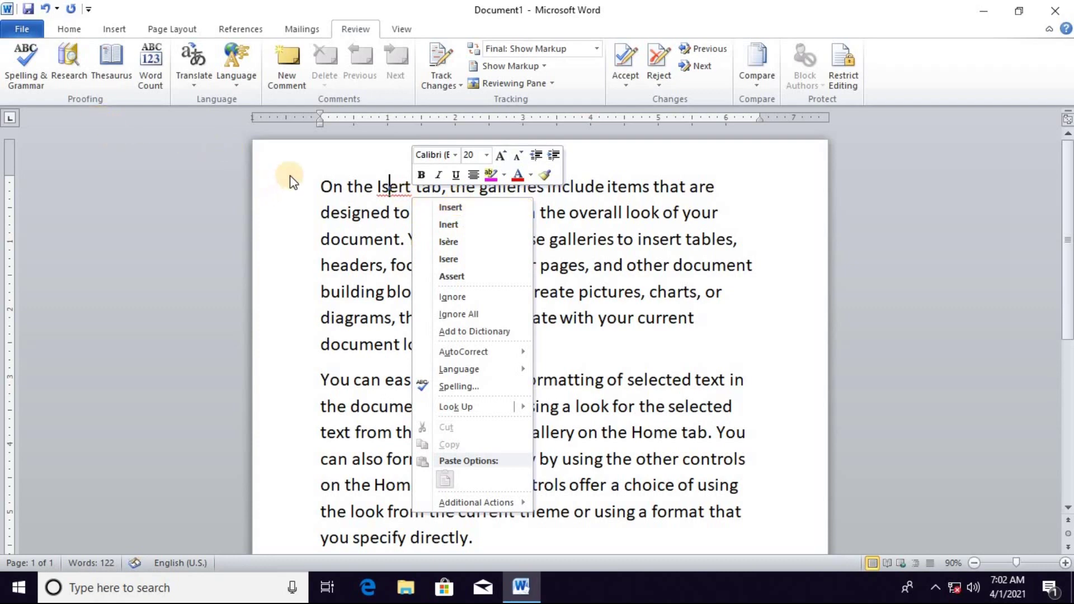
{"action": "left_click", "coordinate": [382, 186]}
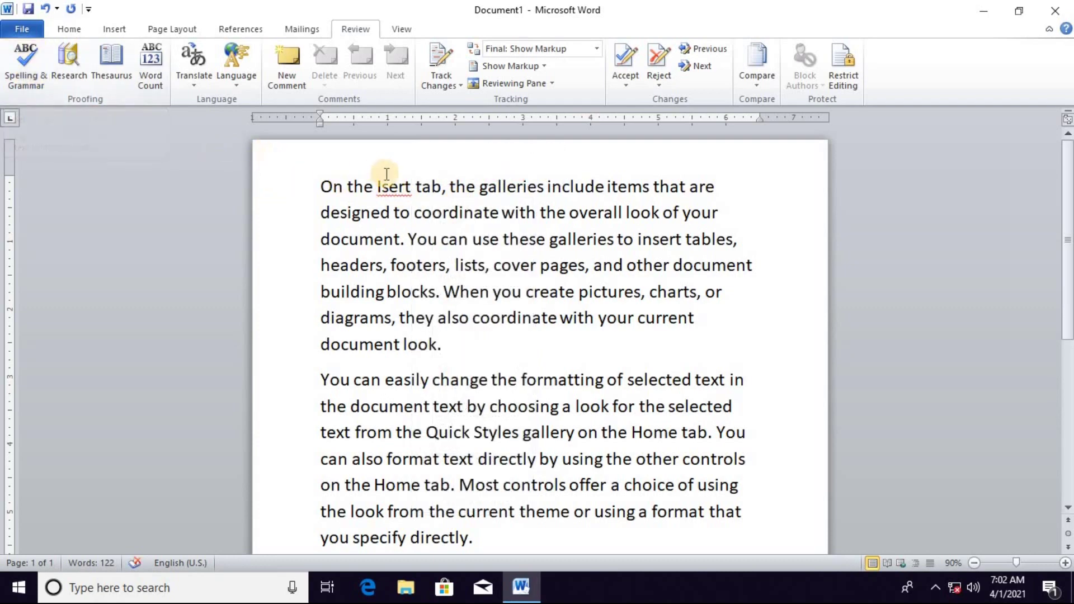
- Run Spelling & Grammar, change 'Isert' to the suggestion 'Insert', and confirm completion
{"action": "left_click", "coordinate": [33, 85]}
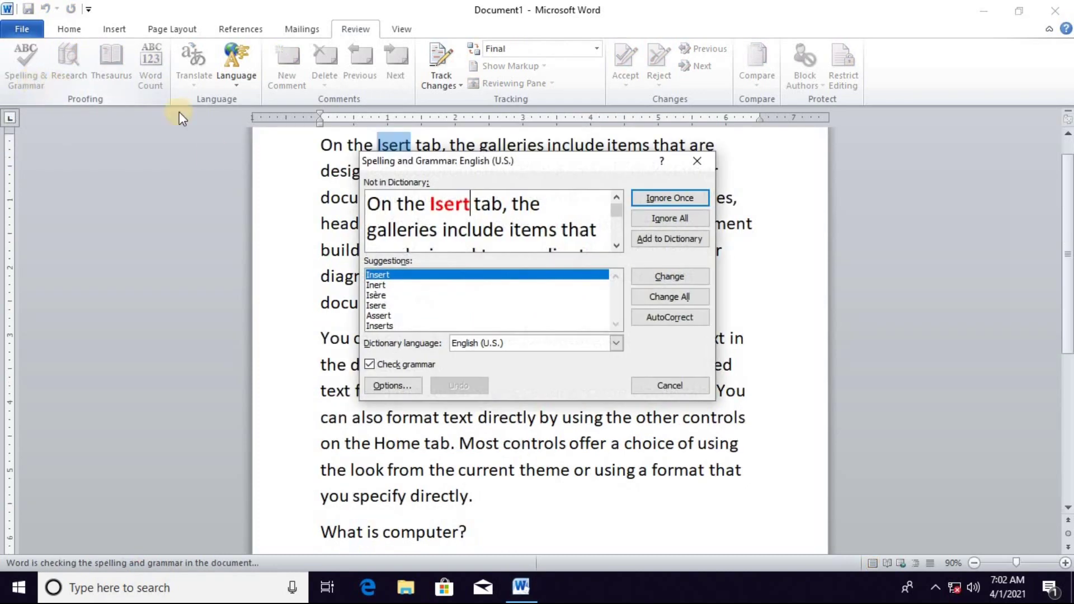
{"action": "mouse_move", "coordinate": [404, 166]}
{"action": "left_mouse_down"}
{"action": "mouse_move", "coordinate": [565, 161]}
{"action": "mouse_move", "coordinate": [611, 132]}
{"action": "left_mouse_up"}
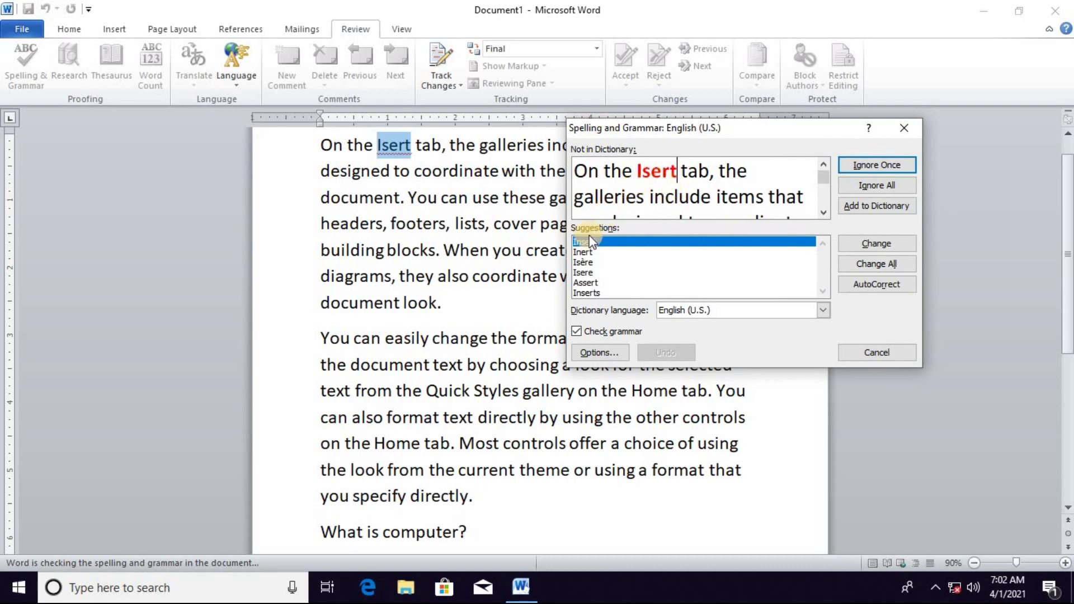
{"action": "left_click", "coordinate": [590, 252]}
{"action": "left_click", "coordinate": [587, 262]}
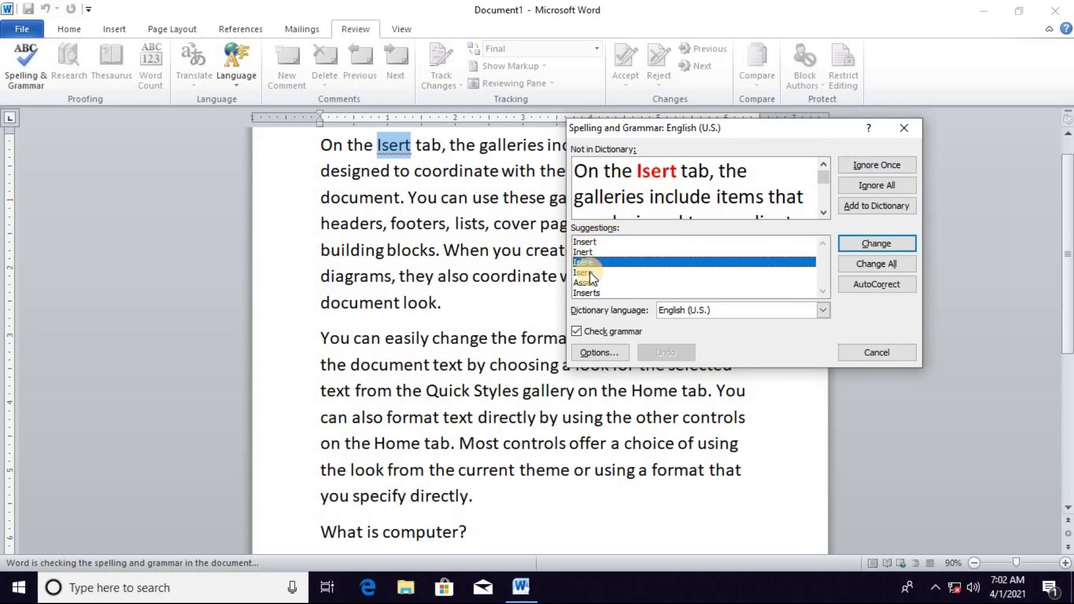
{"action": "left_click", "coordinate": [585, 272]}
{"action": "left_click", "coordinate": [584, 241]}
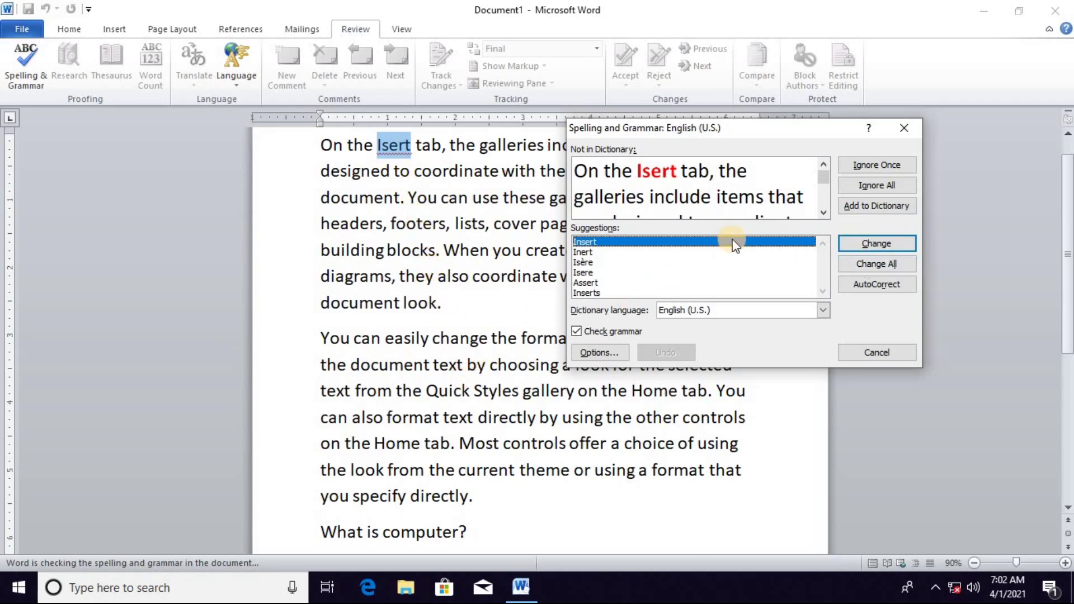
{"action": "left_click", "coordinate": [869, 244]}
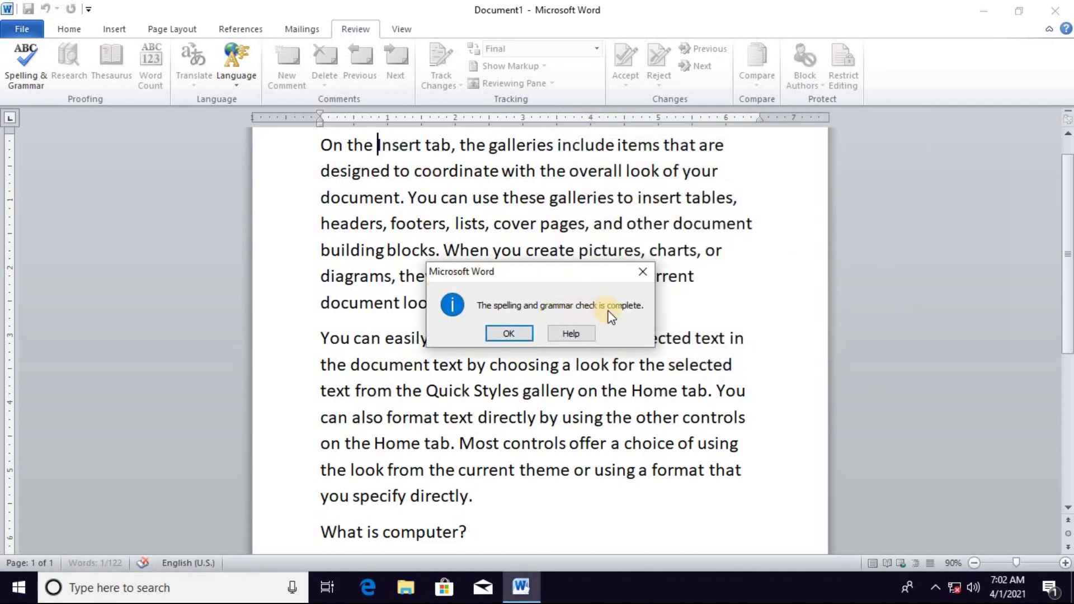
{"action": "left_click", "coordinate": [509, 334]}
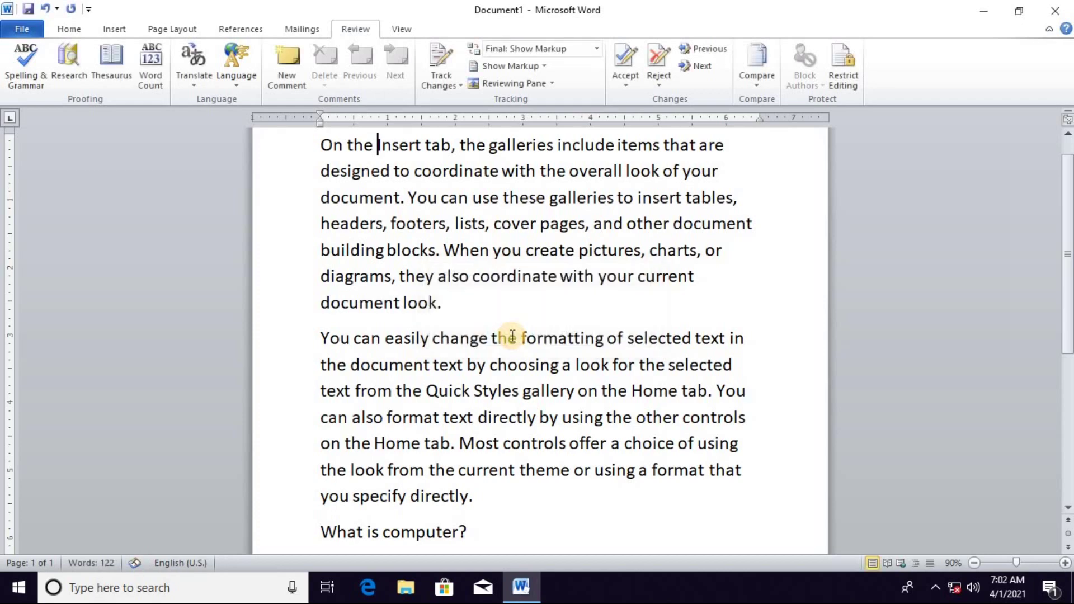
{"action": "scroll", "coordinate": [394, 184], "scroll_direction": "up", "scroll_amount": 1}
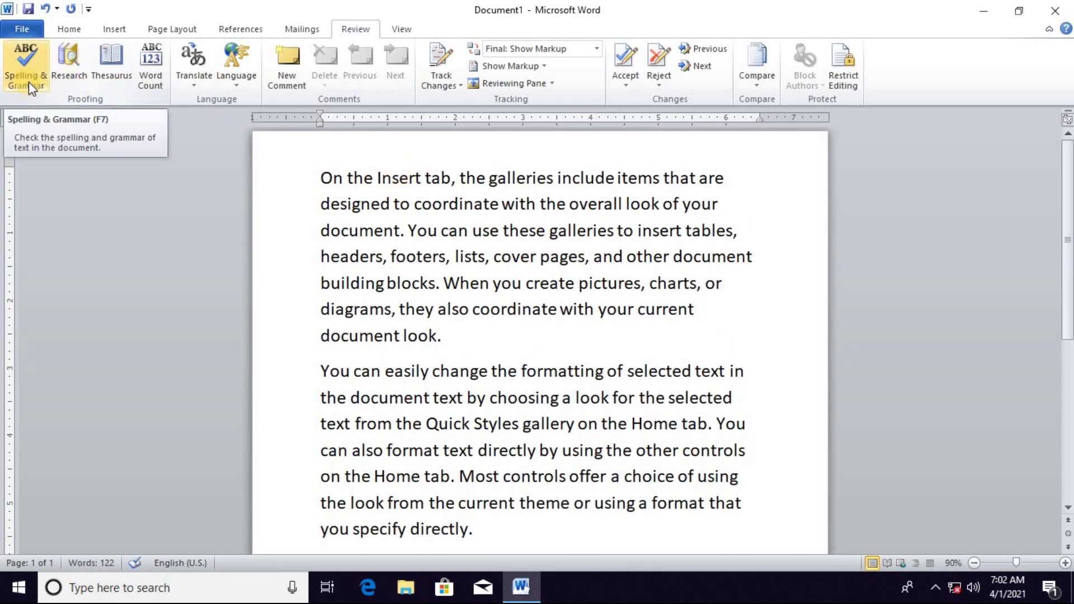
- Search 'Insert' in the Research pane across All Reference Books
{"action": "left_click", "coordinate": [378, 190]}
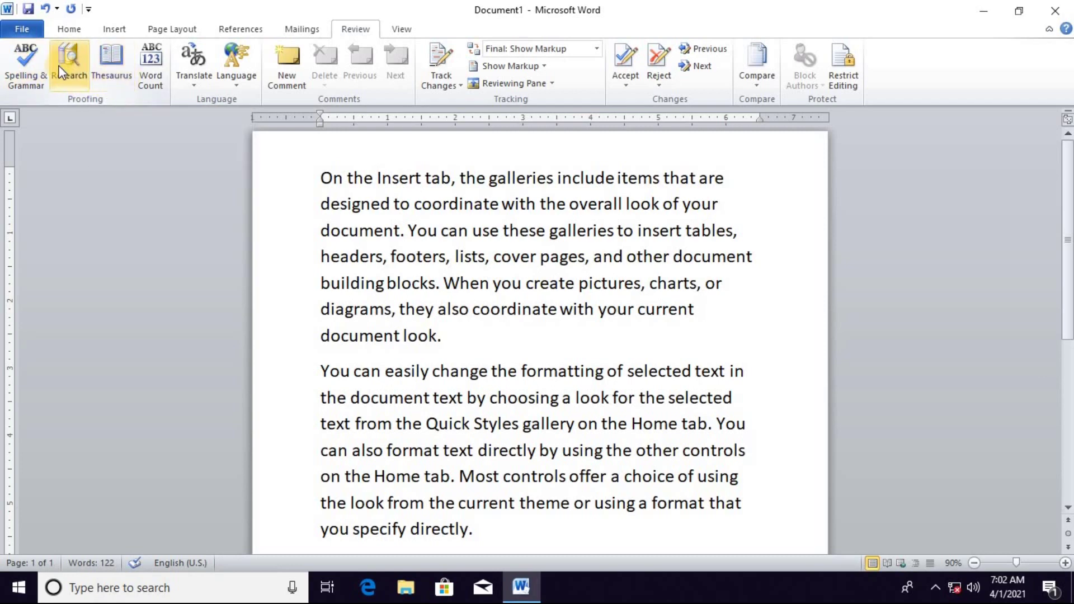
{"action": "mouse_move", "coordinate": [375, 178]}
{"action": "left_mouse_down"}
{"action": "mouse_move", "coordinate": [414, 178]}
{"action": "mouse_move", "coordinate": [377, 178]}
{"action": "left_mouse_up"}
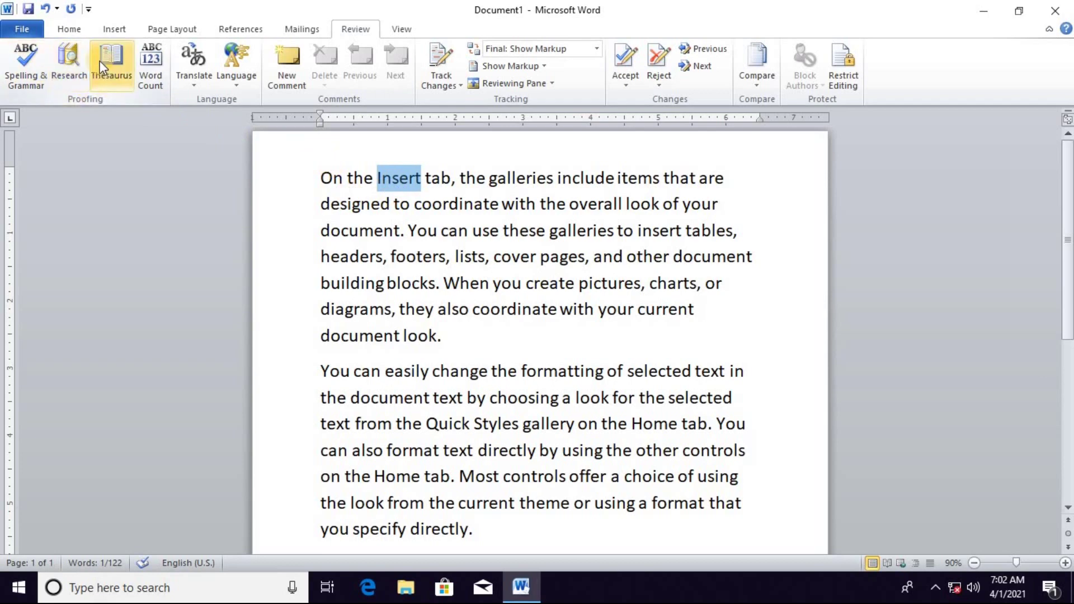
{"action": "left_click", "coordinate": [70, 73]}
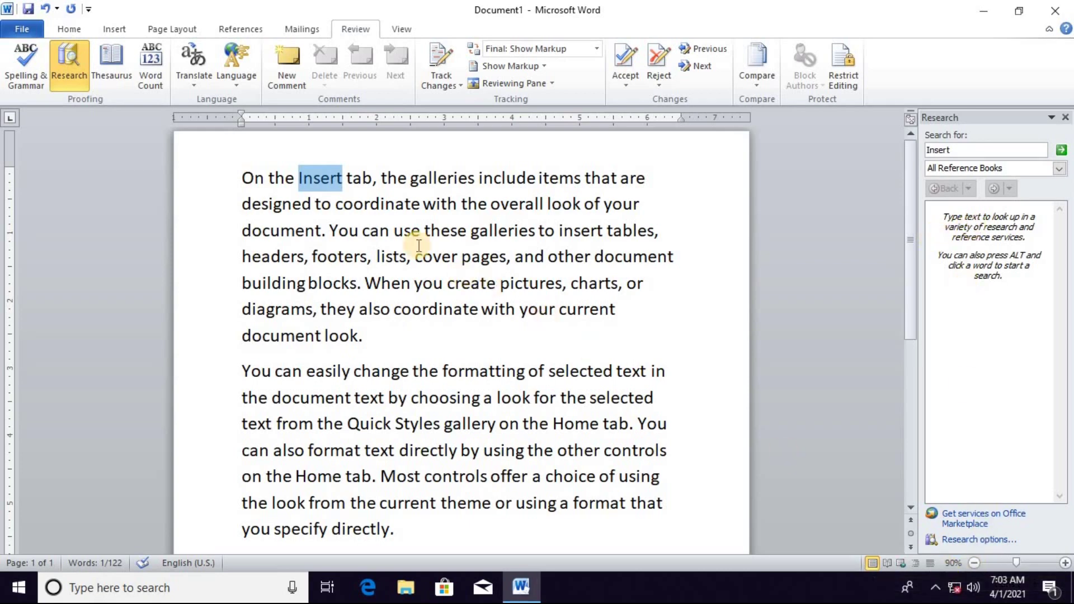
- Show thesaurus synonyms for 'Insert', such as Supplement, Inset and Introduce
{"action": "left_click", "coordinate": [316, 204]}
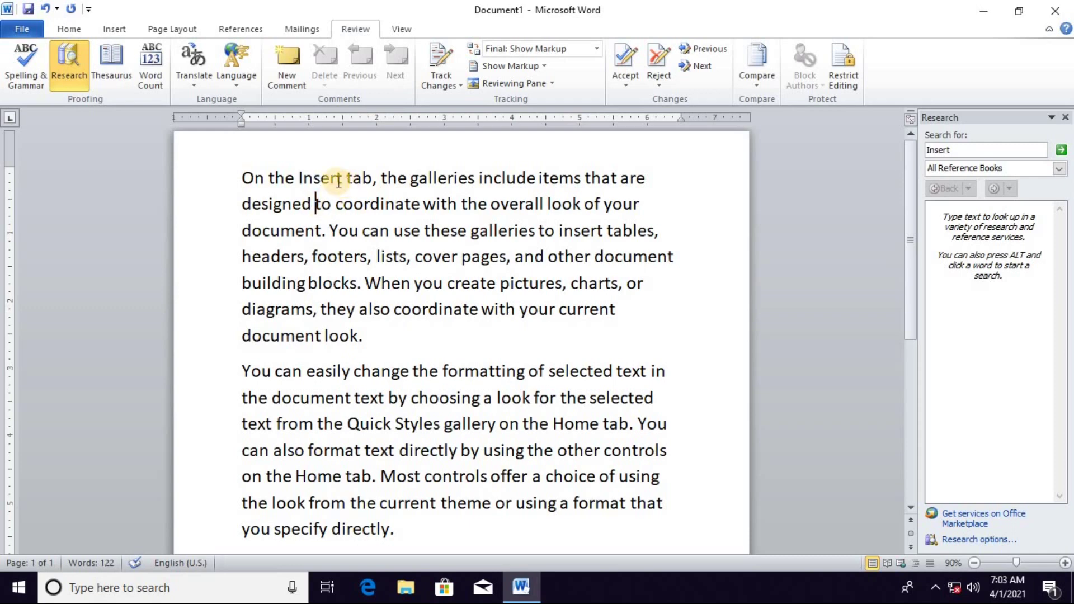
{"action": "double_click", "coordinate": [329, 177]}
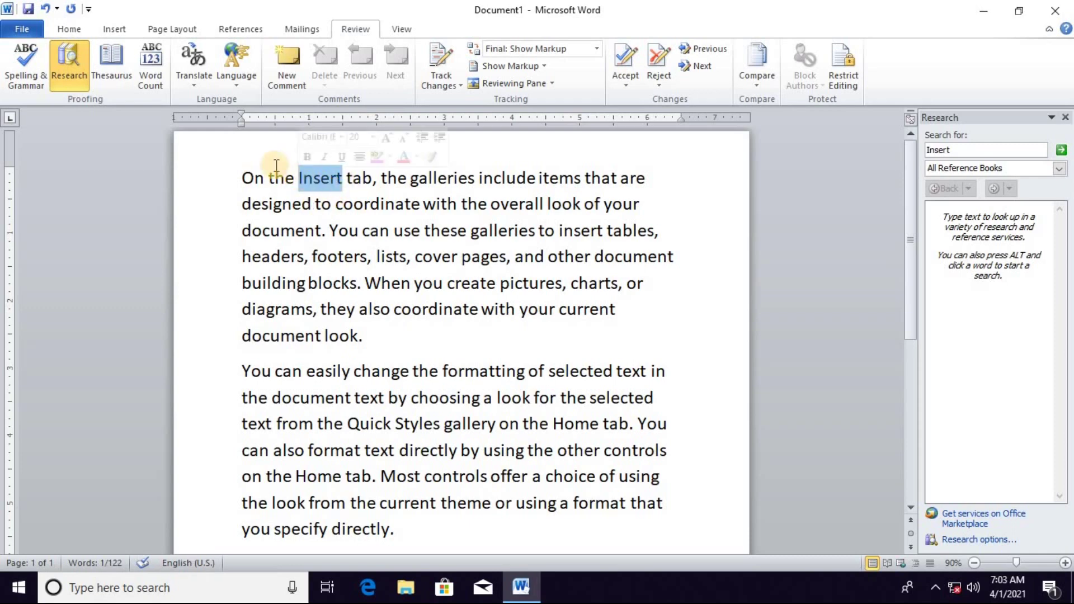
{"action": "left_click", "coordinate": [112, 70]}
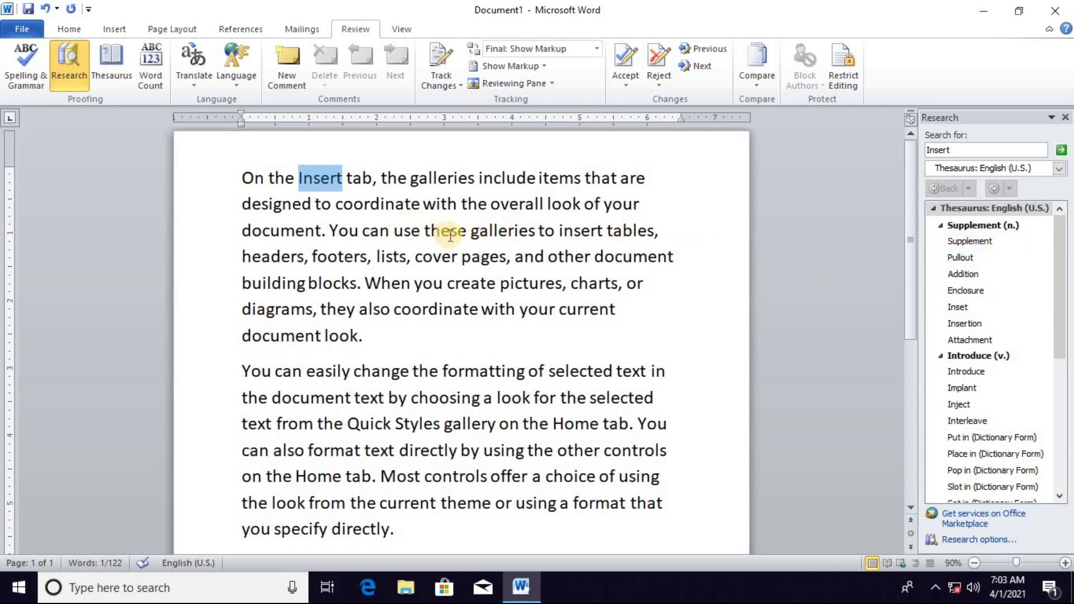
- Select the word 'include' in the first line
{"action": "left_click", "coordinate": [315, 231]}
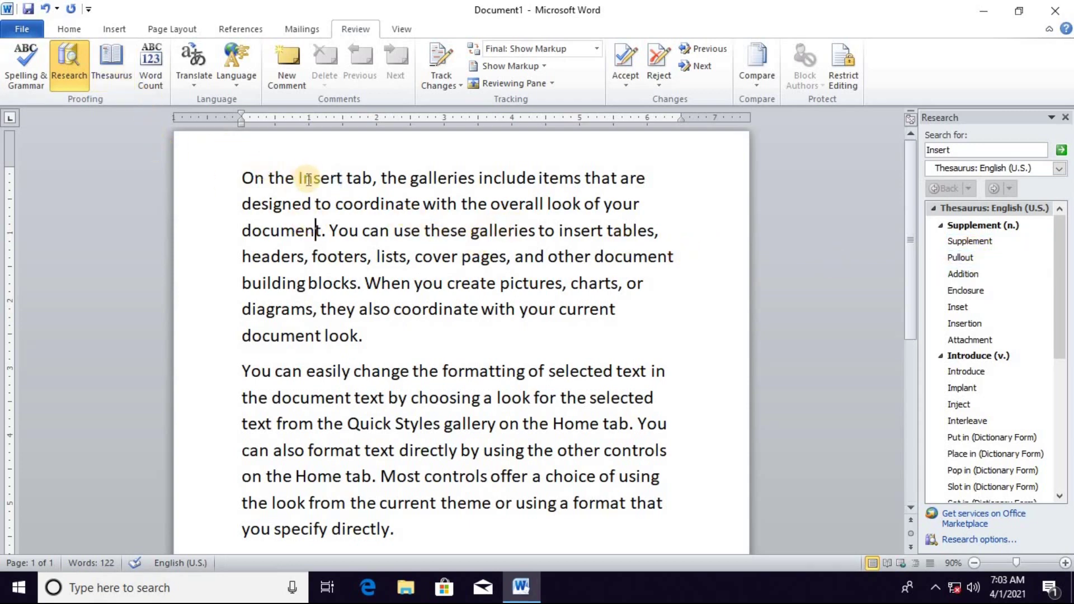
{"action": "left_click_drag", "start_coordinate": [300, 180], "coordinate": [350, 177]}
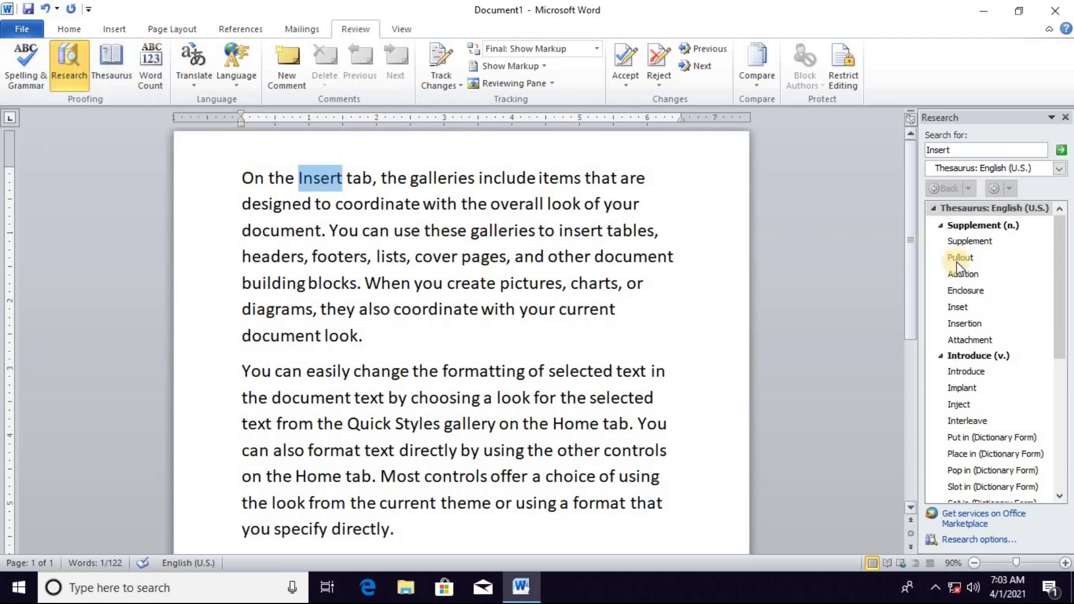
{"action": "mouse_move", "coordinate": [968, 421]}
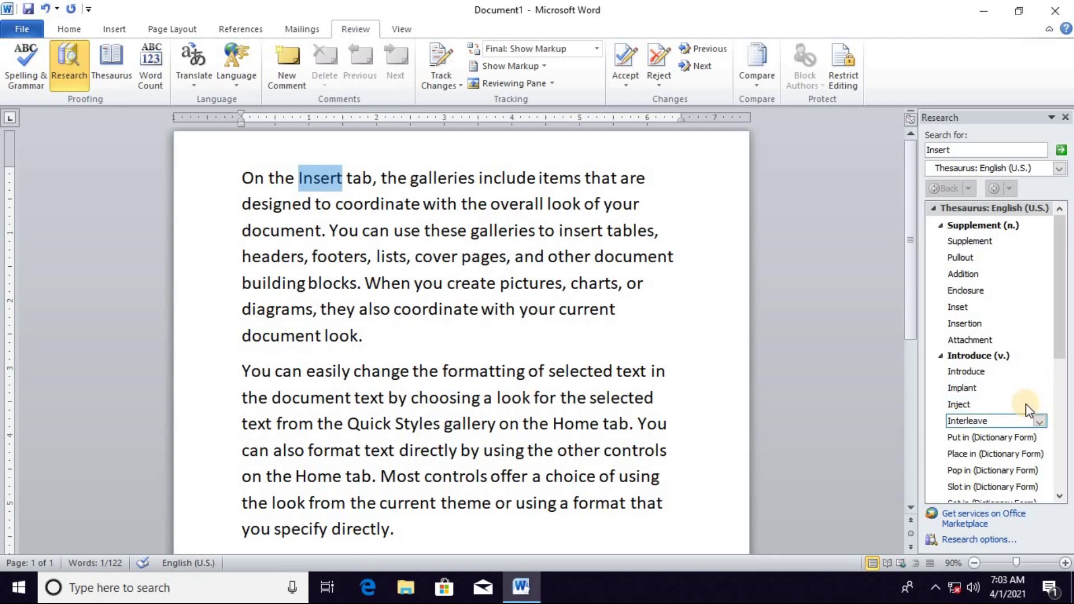
{"action": "left_click", "coordinate": [499, 231]}
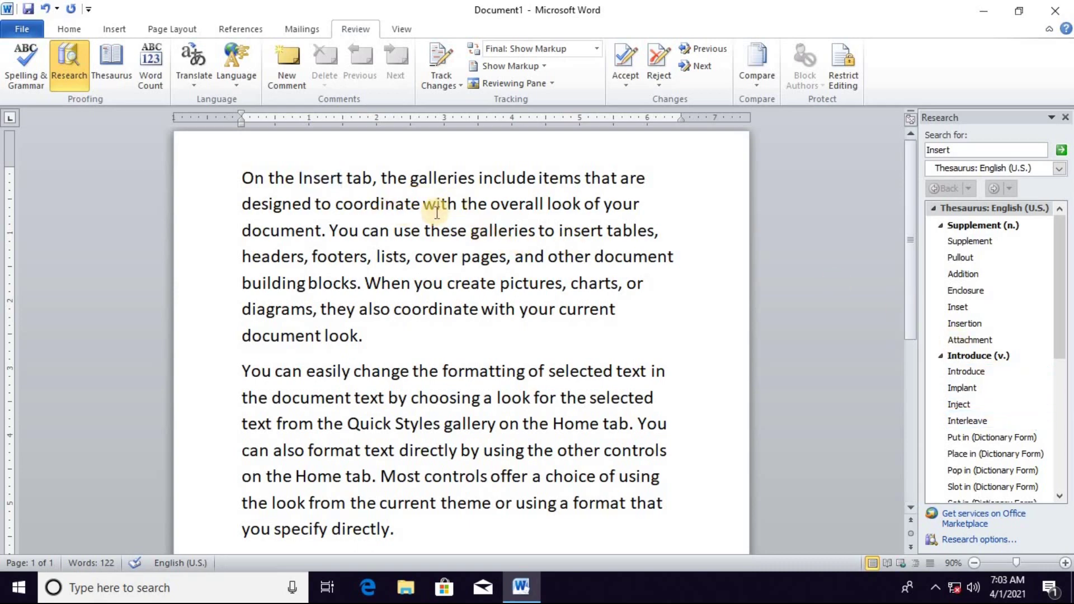
{"action": "left_click_drag", "start_coordinate": [479, 178], "coordinate": [536, 178]}
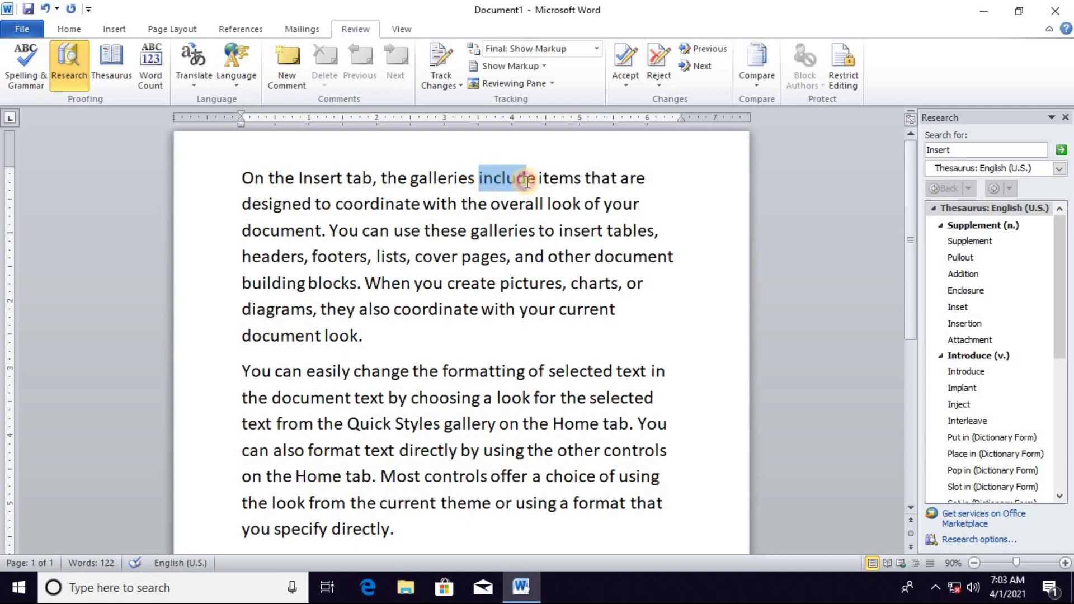
- Look up thesaurus synonyms for 'include' and insert 'contain' in its place
{"action": "left_click", "coordinate": [114, 65]}
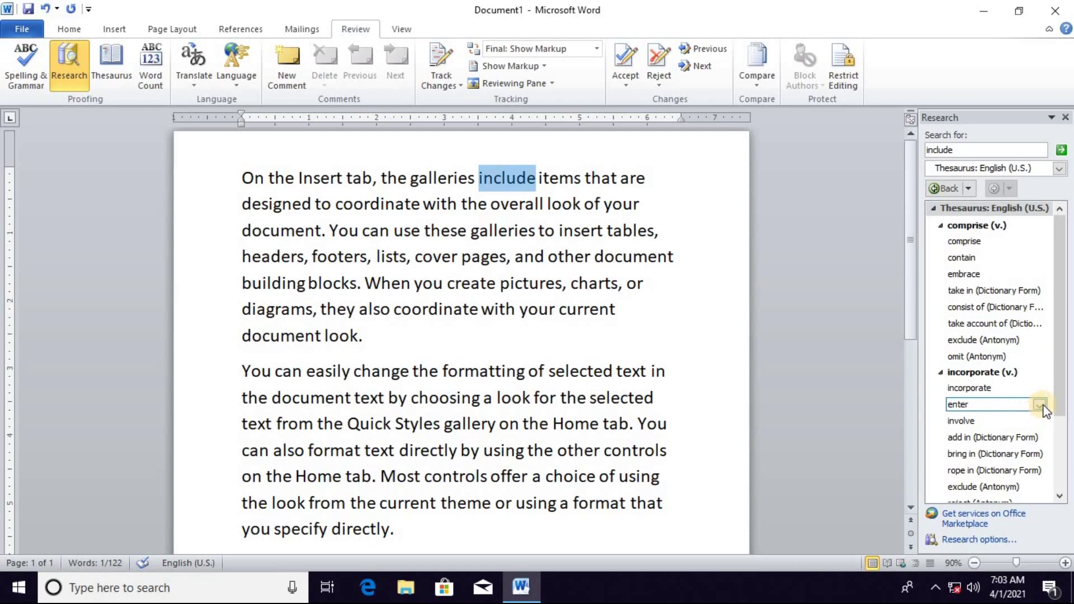
{"action": "left_click", "coordinate": [1041, 258]}
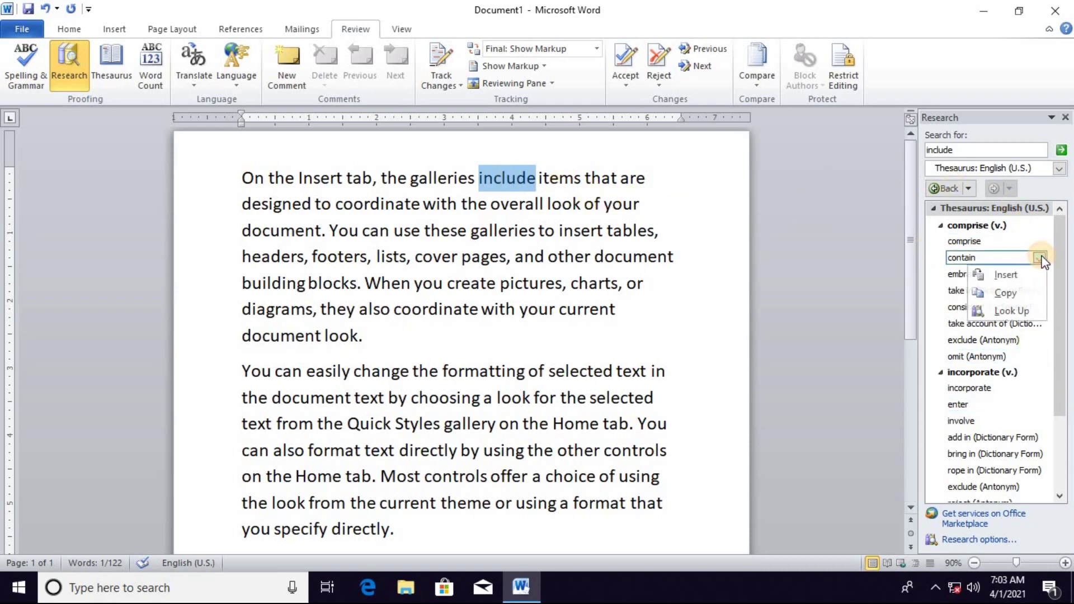
{"action": "left_click", "coordinate": [1006, 275]}
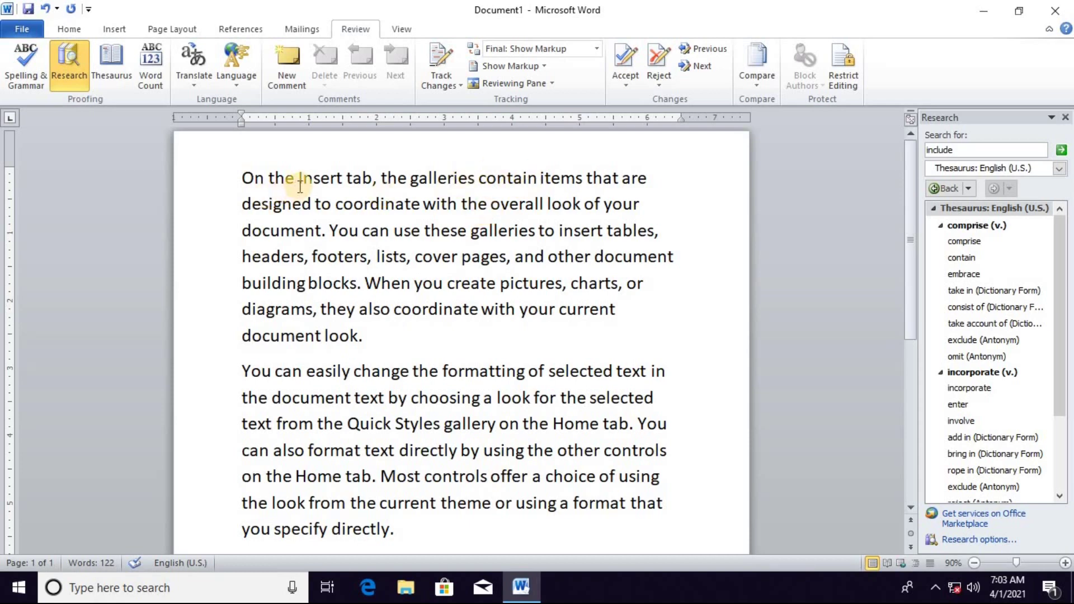
{"action": "left_click_drag", "start_coordinate": [244, 177], "coordinate": [374, 333]}
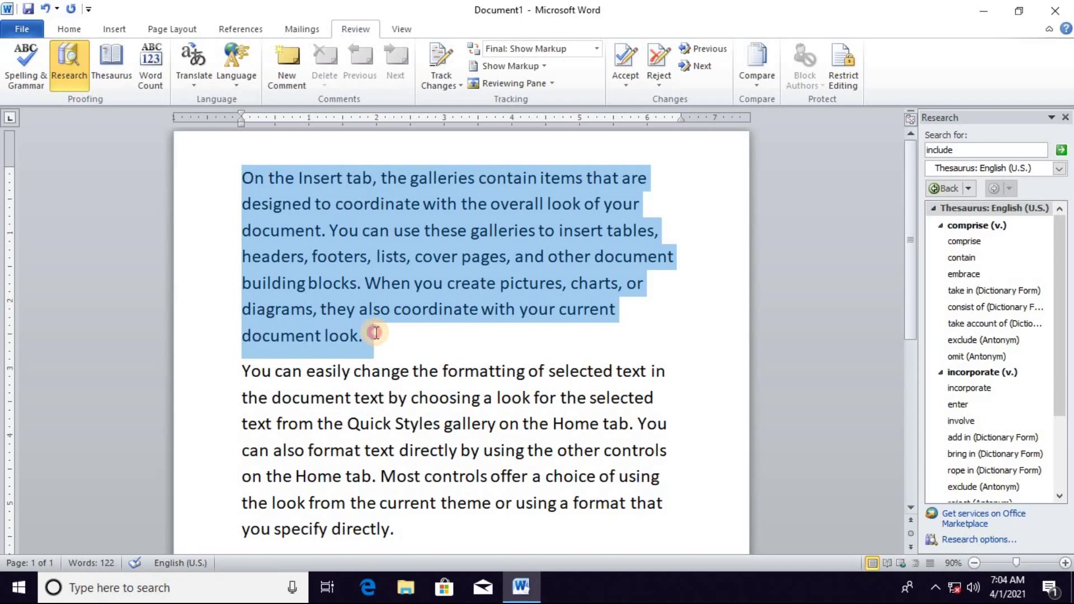
{"action": "left_click", "coordinate": [255, 178]}
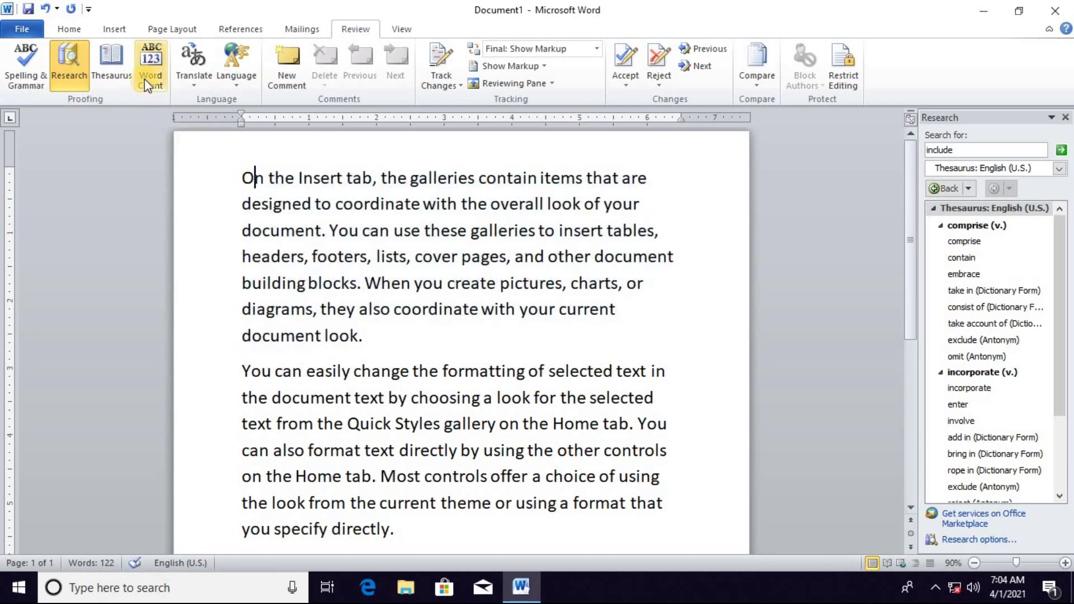
{"action": "scroll", "coordinate": [354, 319], "scroll_direction": "down", "scroll_amount": 3}
{"action": "scroll", "coordinate": [225, 253], "scroll_direction": "up", "scroll_amount": 2}
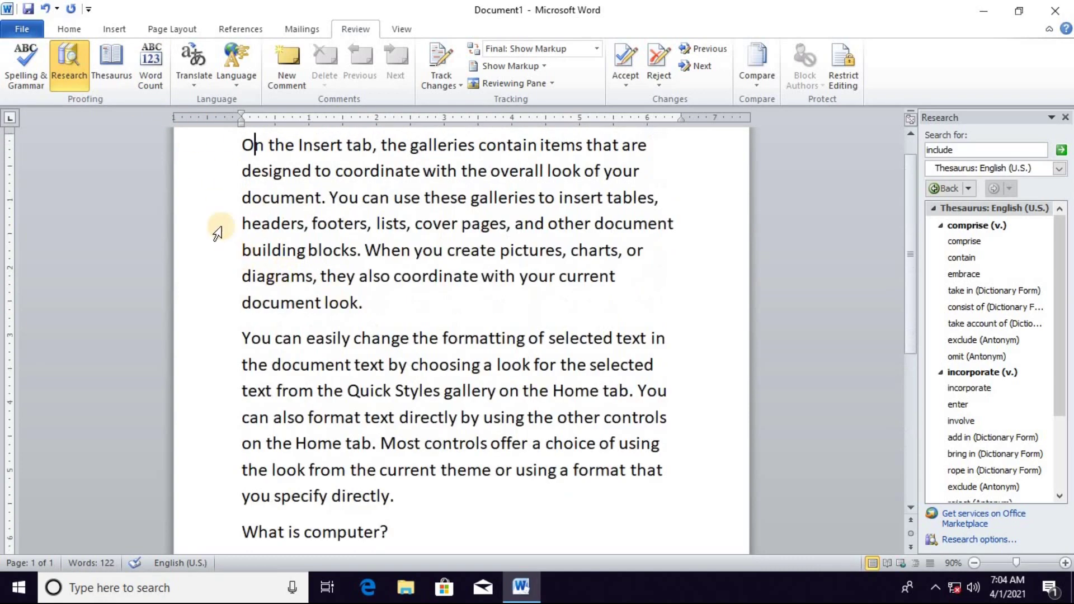
{"action": "scroll", "coordinate": [252, 185], "scroll_direction": "up", "scroll_amount": 2}
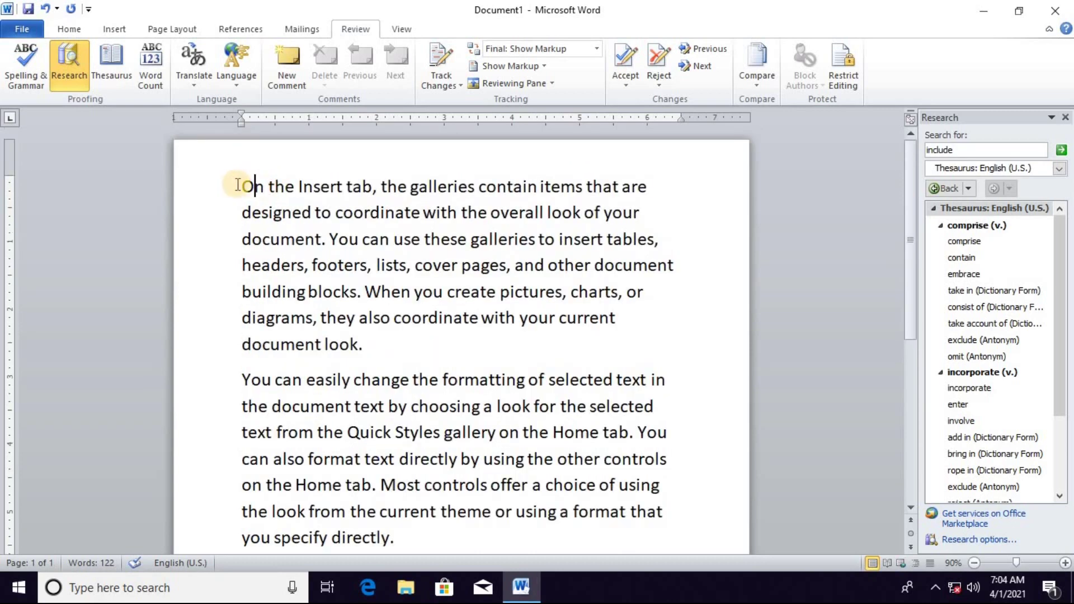
{"action": "left_click_drag", "start_coordinate": [252, 185], "coordinate": [576, 343]}
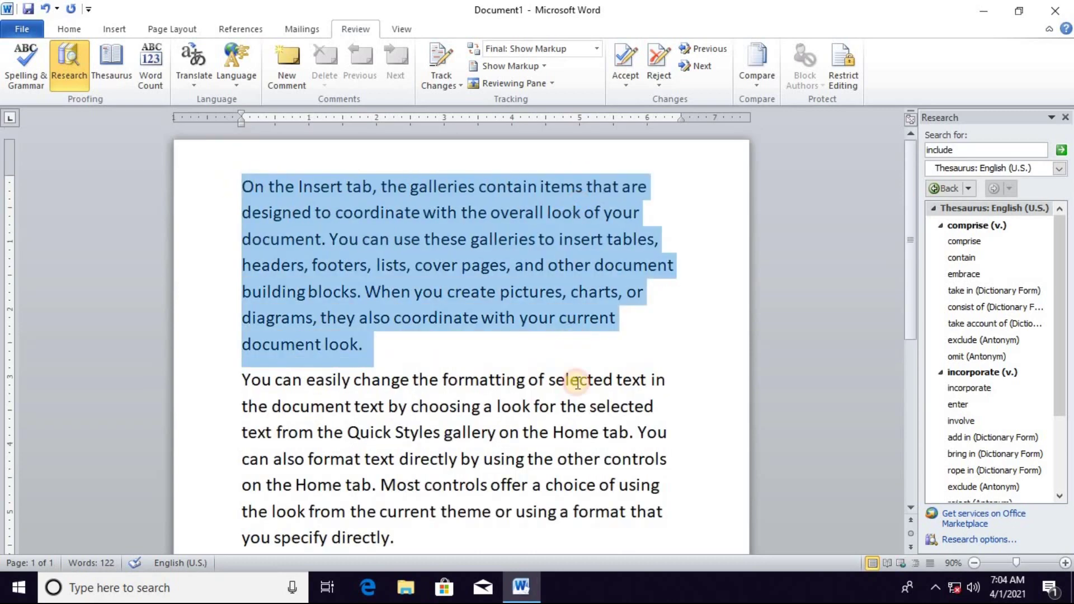
{"action": "left_click_drag", "start_coordinate": [576, 343], "coordinate": [569, 498]}
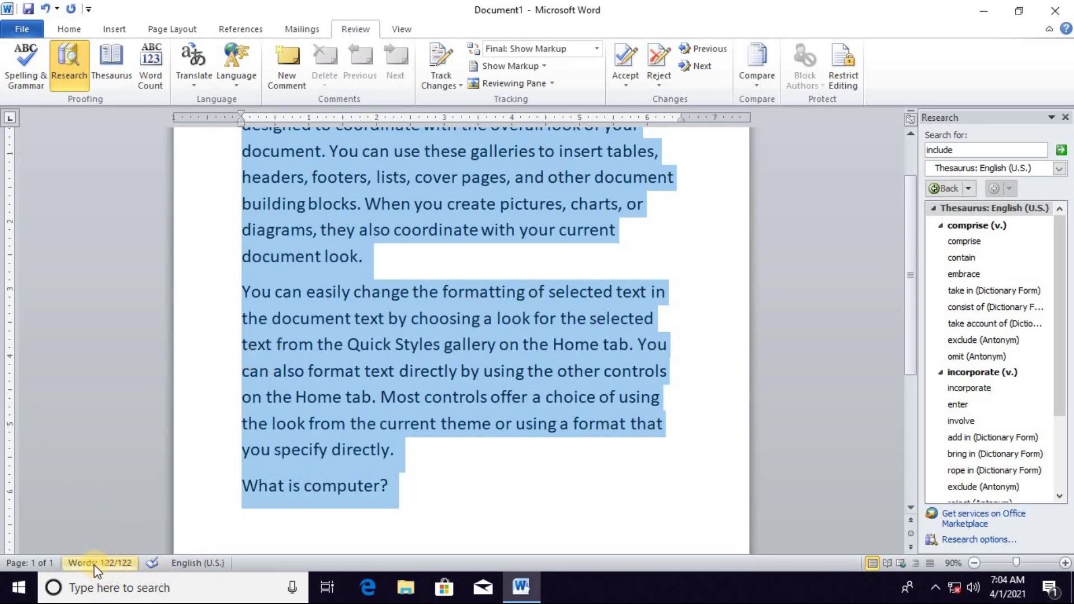
{"action": "left_click", "coordinate": [287, 519]}
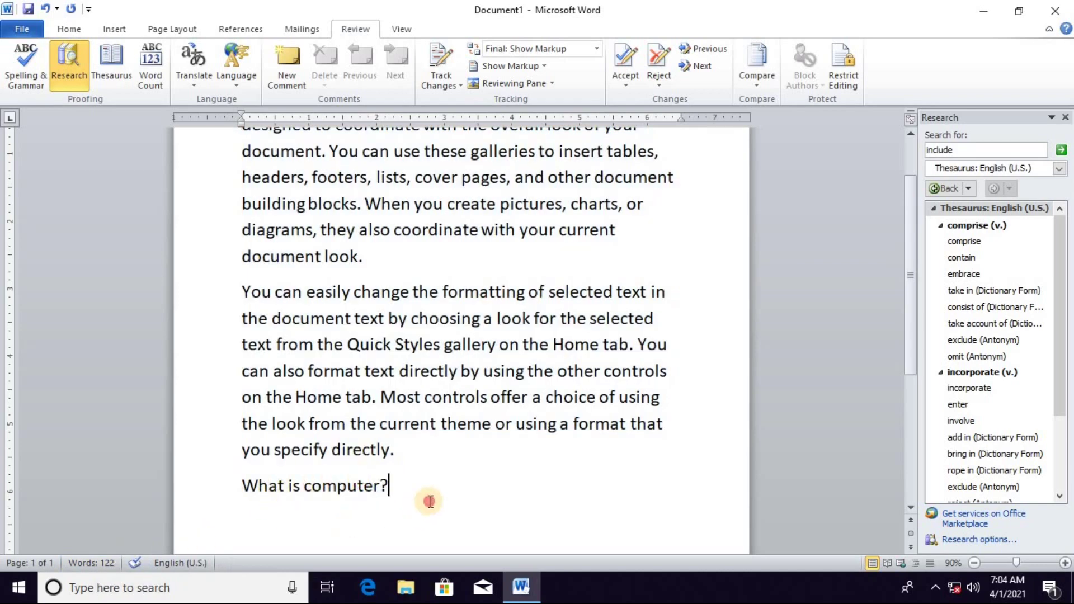
{"action": "scroll", "coordinate": [258, 474], "scroll_direction": "up", "scroll_amount": 3}
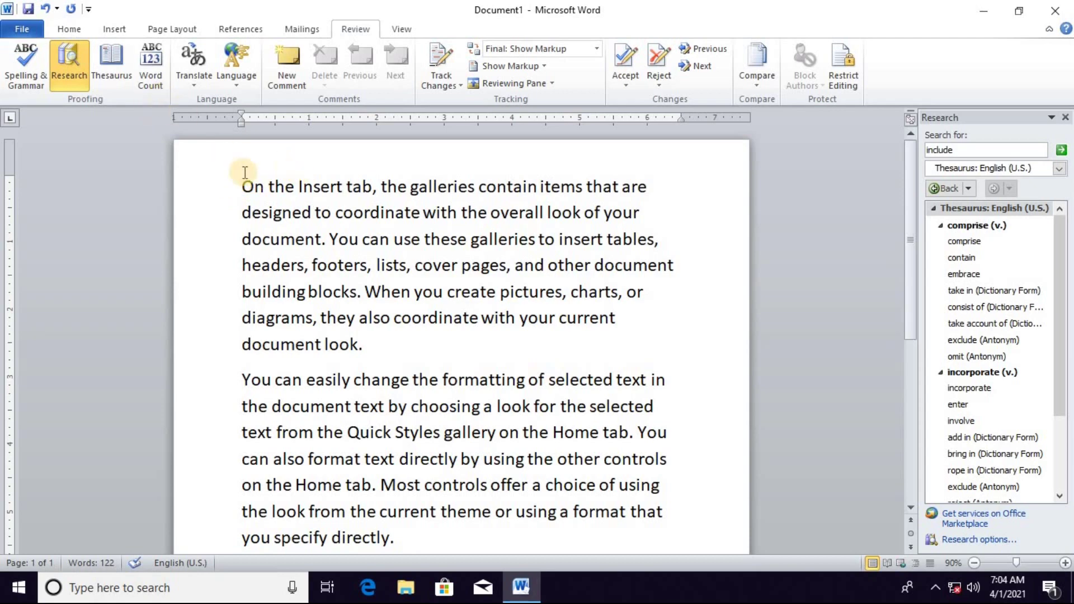
{"action": "mouse_move", "coordinate": [241, 182]}
{"action": "left_mouse_down"}
{"action": "mouse_move", "coordinate": [471, 536]}
{"action": "mouse_move", "coordinate": [467, 512]}
{"action": "left_mouse_up"}
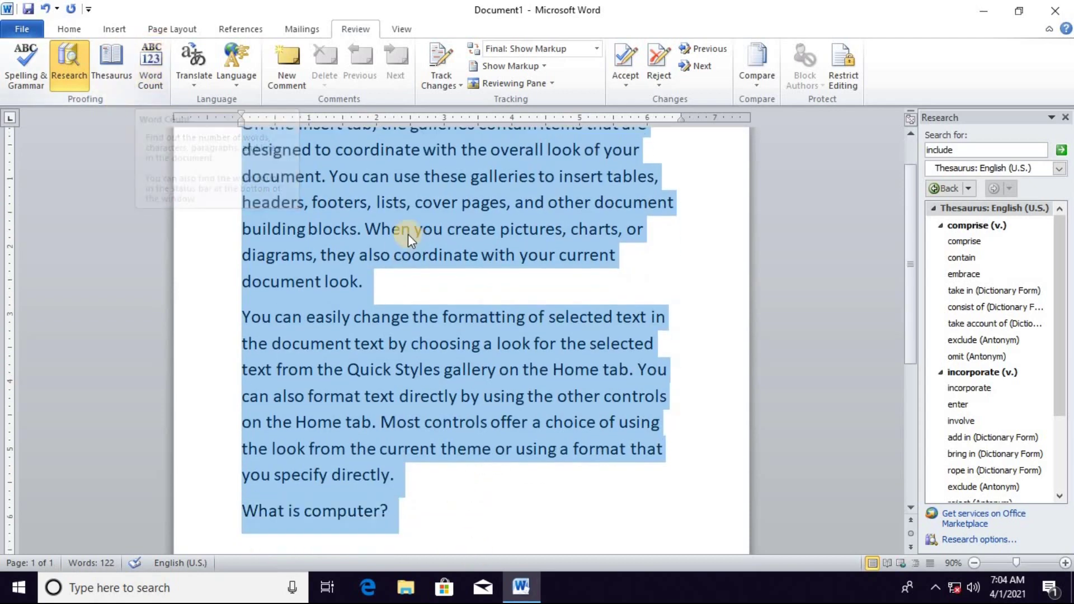
{"action": "left_click", "coordinate": [156, 65]}
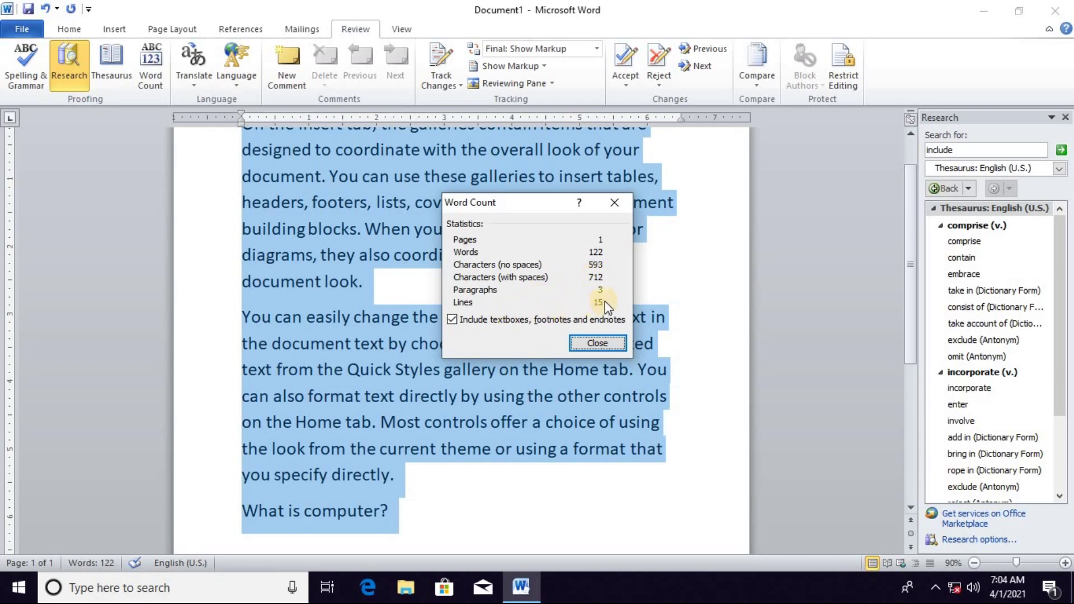
{"action": "left_click", "coordinate": [598, 343]}
{"action": "scroll", "coordinate": [436, 344], "scroll_direction": "up", "scroll_amount": 2}
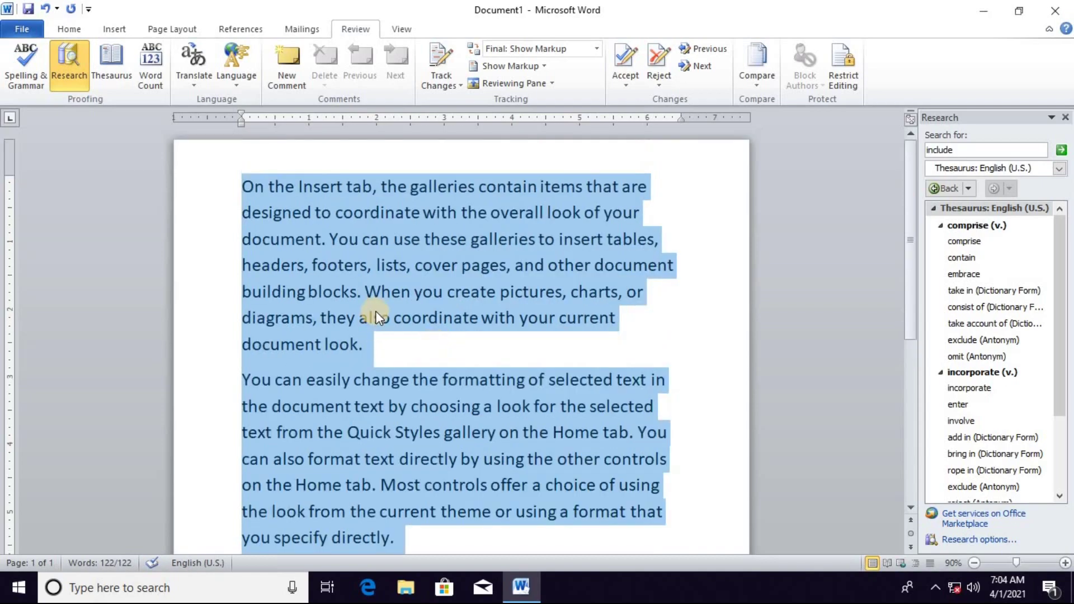
{"action": "scroll", "coordinate": [375, 311], "scroll_direction": "down", "scroll_amount": 2}
{"action": "left_click", "coordinate": [370, 352]}
{"action": "scroll", "coordinate": [367, 274], "scroll_direction": "up", "scroll_amount": 2}
{"action": "left_click", "coordinate": [380, 239]}
{"action": "scroll", "coordinate": [370, 374], "scroll_direction": "down", "scroll_amount": 1}
{"action": "left_click", "coordinate": [323, 507]}
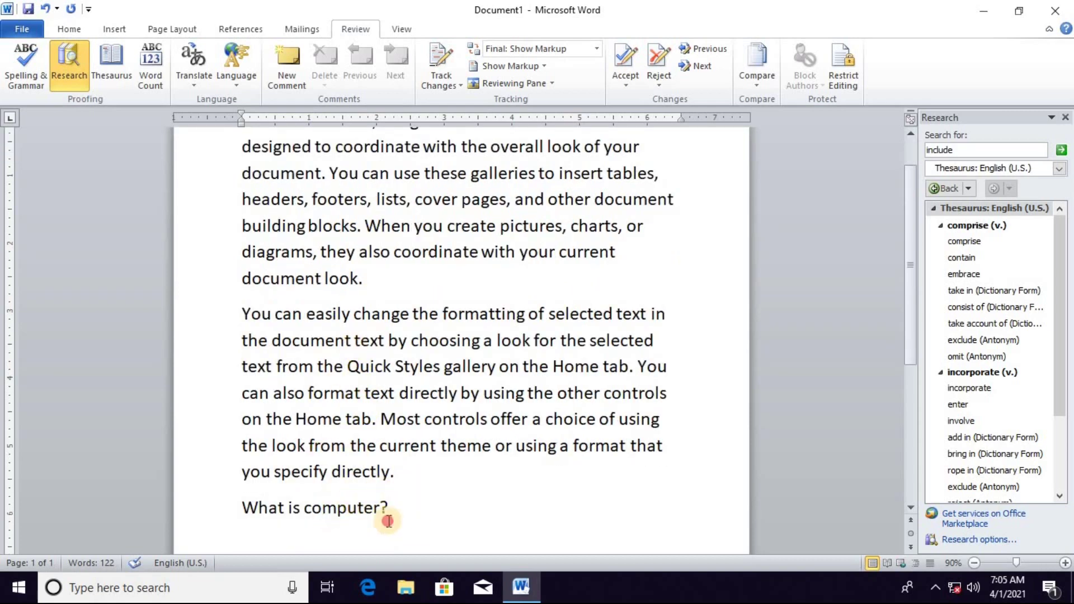
- Delete the line 'What is computer?'
{"action": "left_click_drag", "start_coordinate": [389, 518], "coordinate": [218, 527]}
{"action": "key", "text": "Delete"}
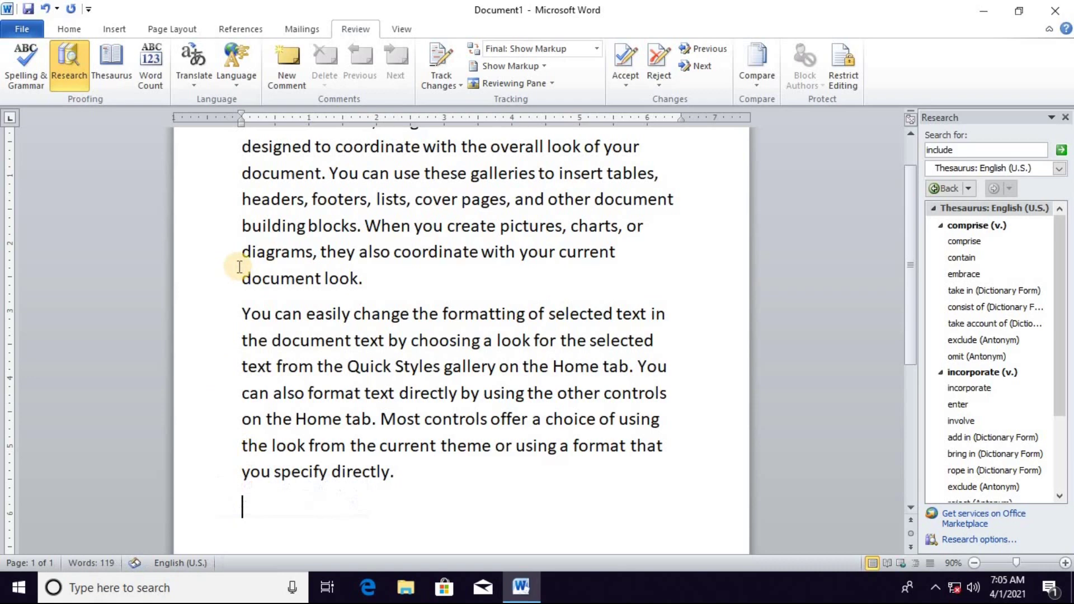
{"action": "scroll", "coordinate": [240, 268], "scroll_direction": "up", "scroll_amount": 1}
- Confirm Word Count shows 119 words, then select the first paragraph
{"action": "left_click_drag", "start_coordinate": [242, 185], "coordinate": [407, 390]}
{"action": "left_click", "coordinate": [150, 61]}
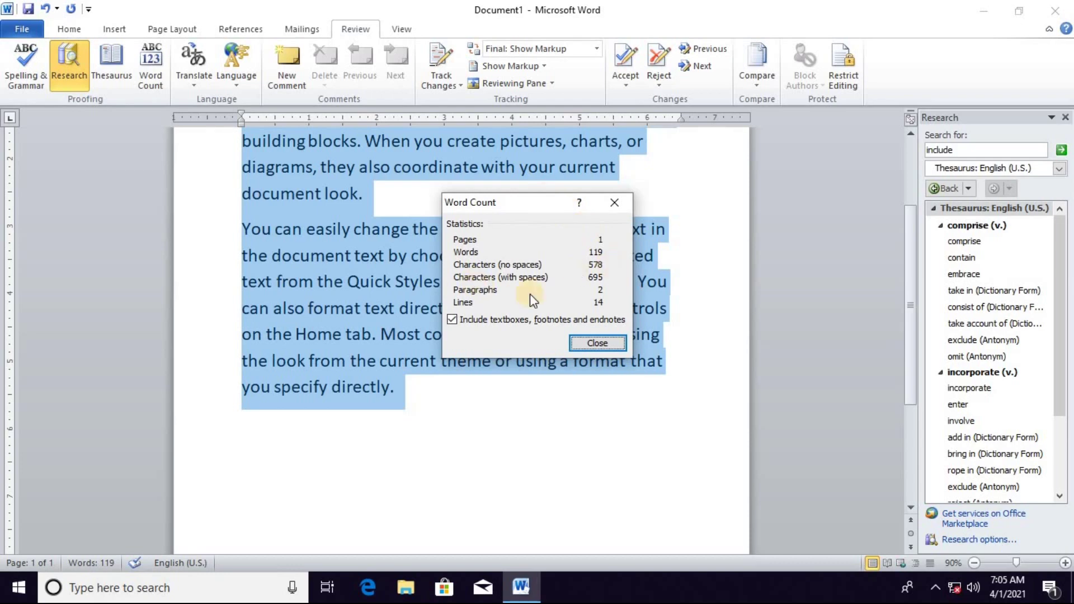
{"action": "left_click", "coordinate": [602, 344]}
{"action": "scroll", "coordinate": [475, 311], "scroll_direction": "up", "scroll_amount": 3}
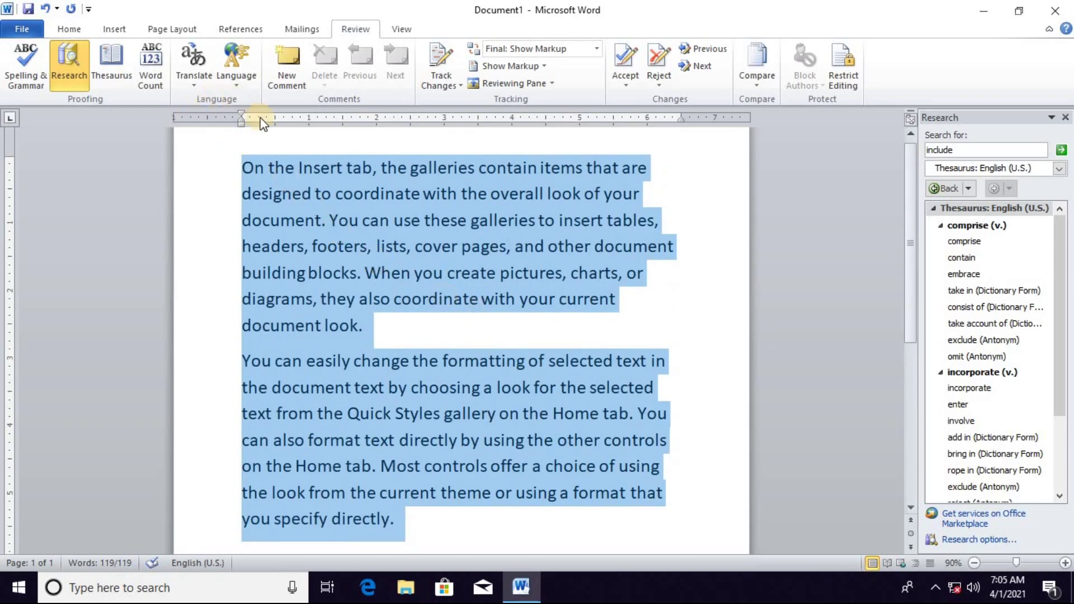
{"action": "left_click", "coordinate": [360, 267]}
{"action": "left_click_drag", "start_coordinate": [237, 167], "coordinate": [398, 323]}
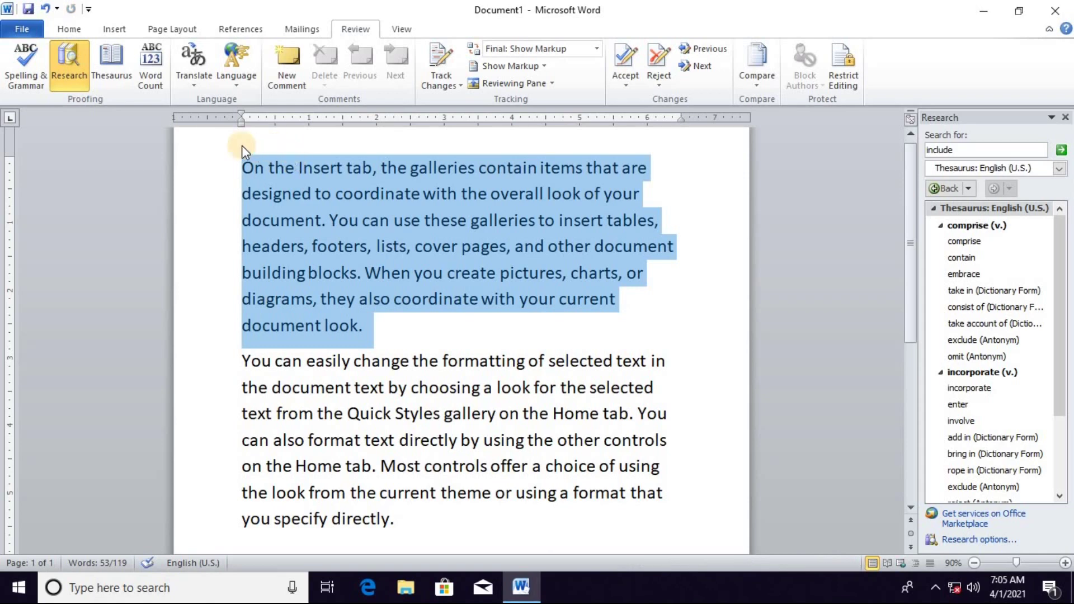
{"action": "left_click", "coordinate": [197, 86]}
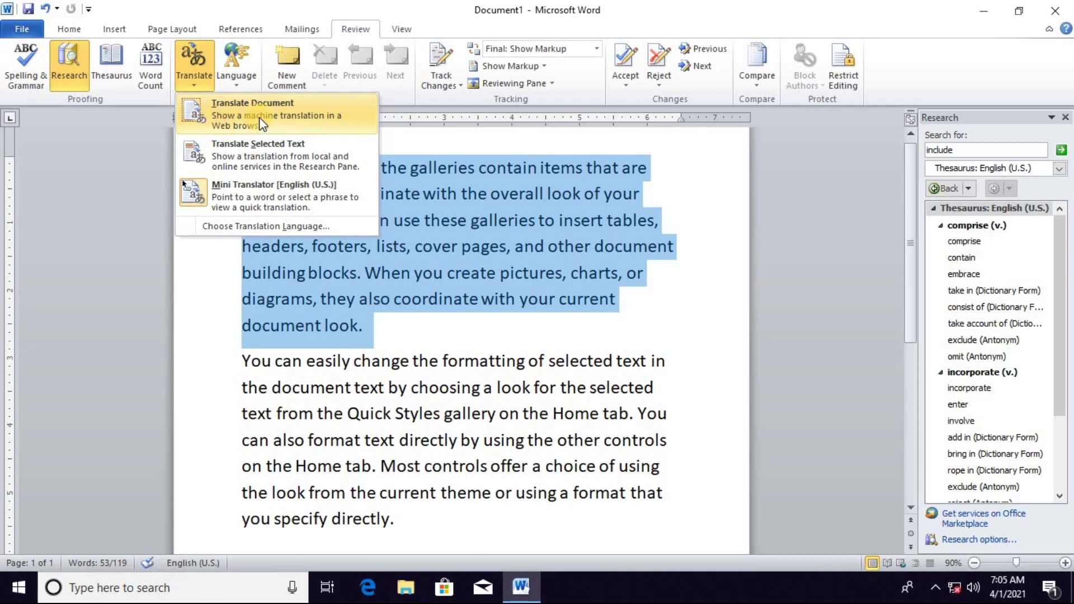
{"action": "left_click", "coordinate": [259, 118]}
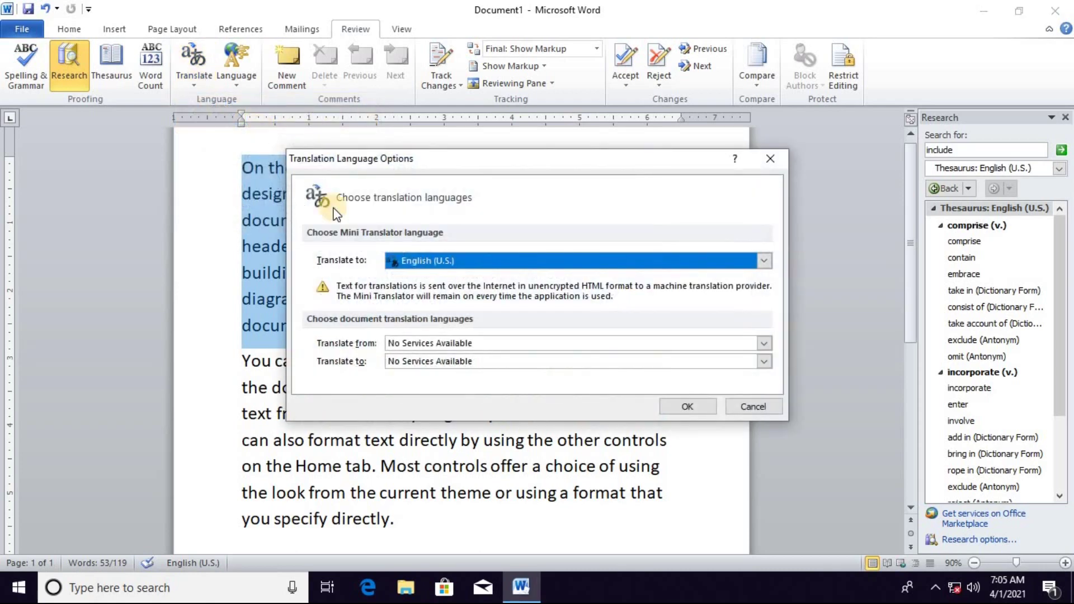
{"action": "left_click", "coordinate": [739, 263]}
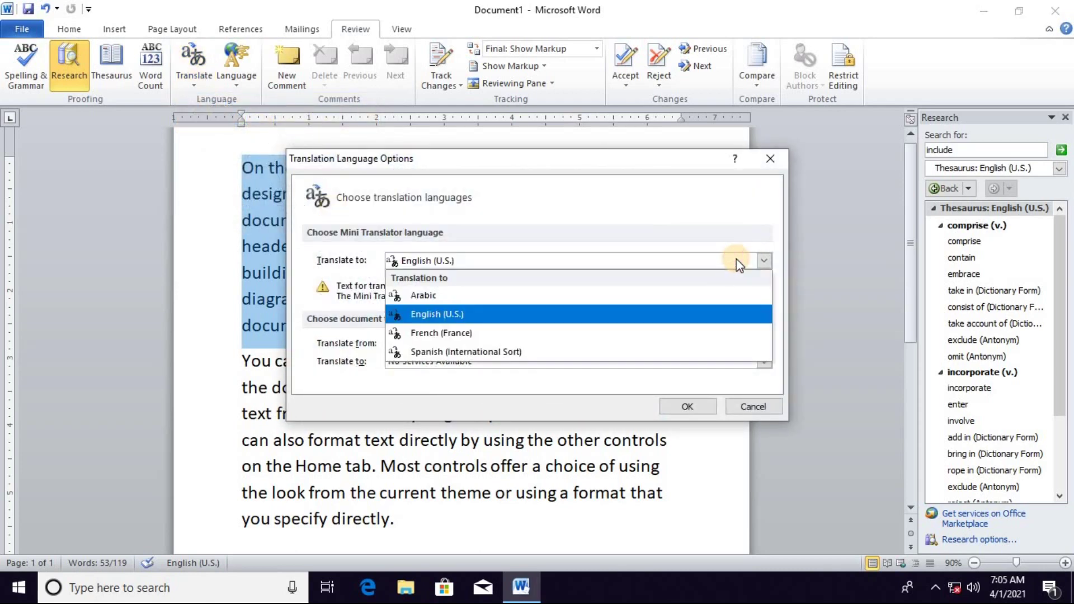
{"action": "left_click", "coordinate": [766, 260]}
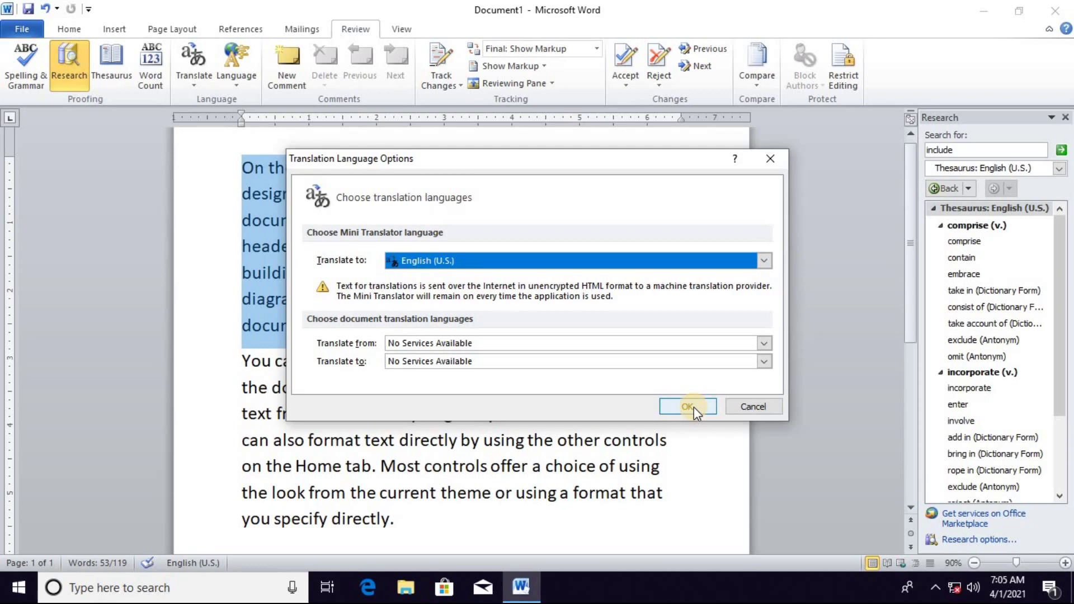
{"action": "left_click", "coordinate": [687, 407]}
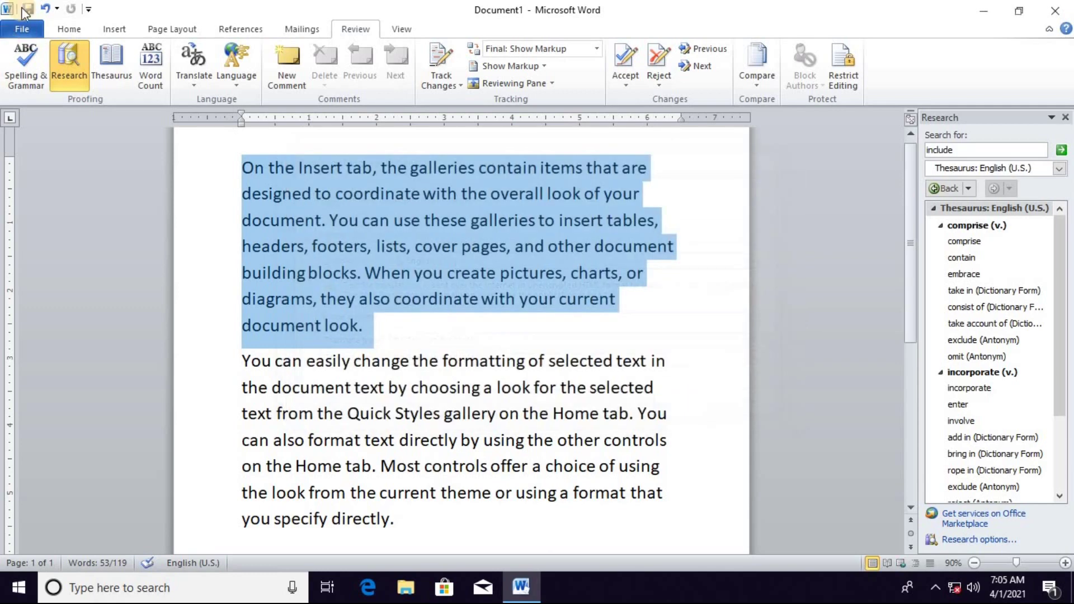
{"action": "left_click", "coordinate": [190, 87]}
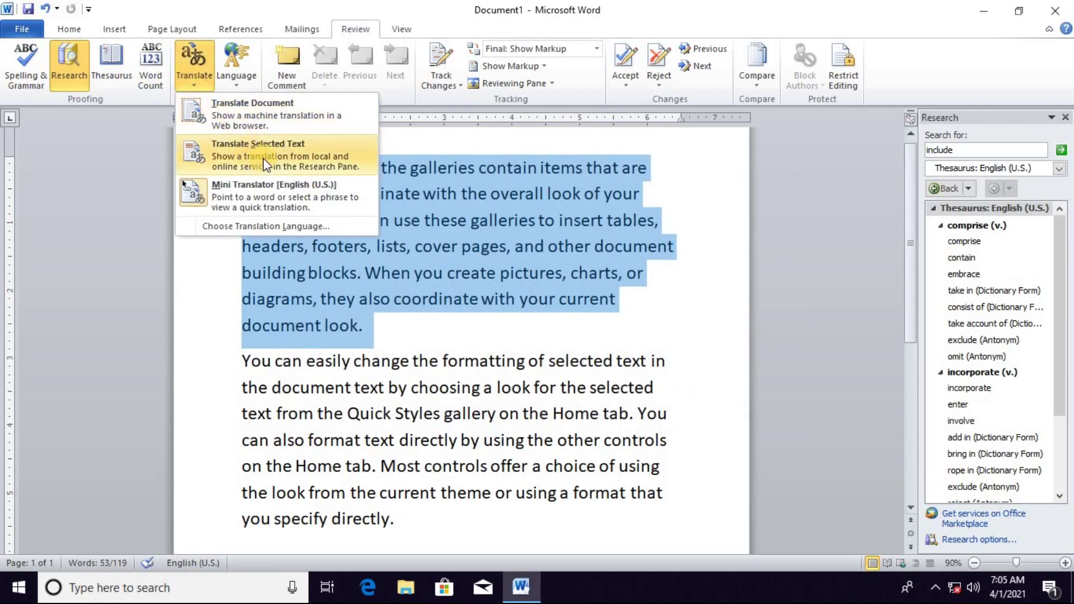
- Translate the whole first paragraph with Translate Selected Text in the side pane
{"action": "left_click", "coordinate": [335, 270]}
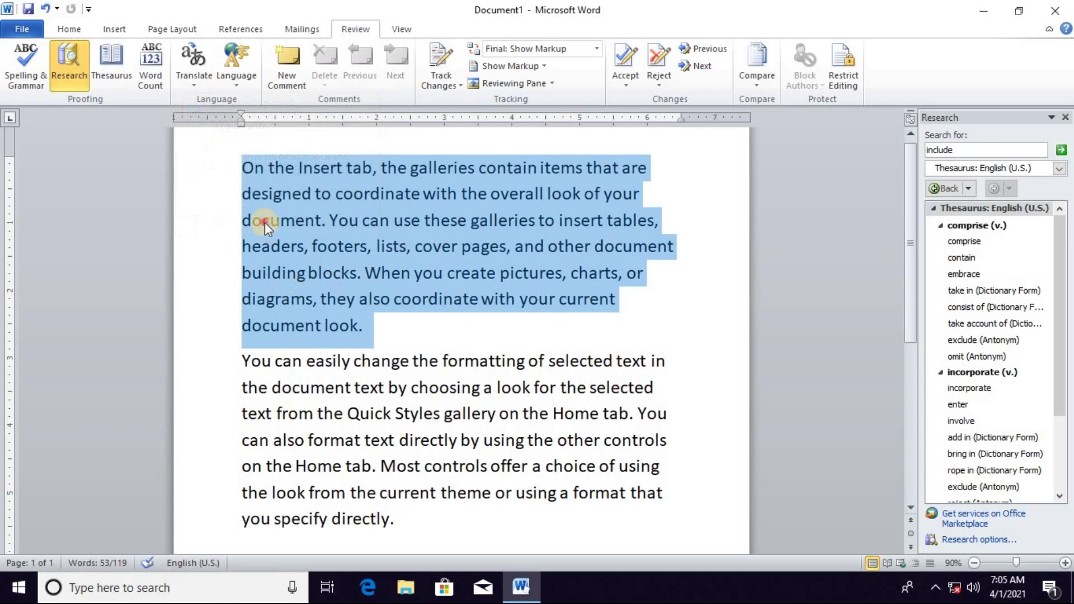
{"action": "left_click", "coordinate": [263, 221]}
{"action": "left_click_drag", "start_coordinate": [247, 167], "coordinate": [432, 324]}
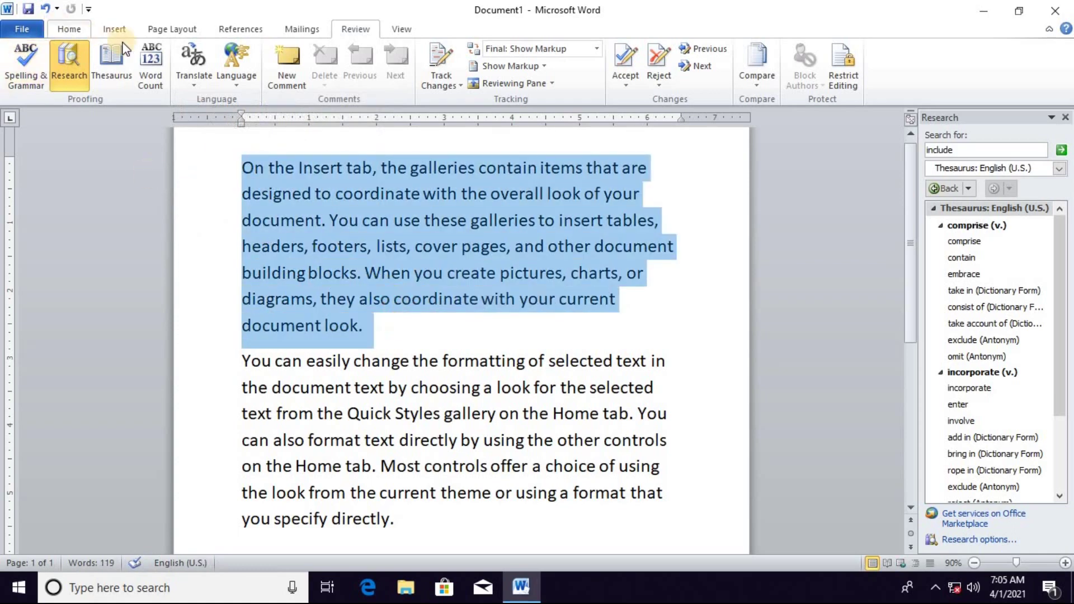
{"action": "left_click", "coordinate": [195, 81]}
{"action": "left_click", "coordinate": [241, 140]}
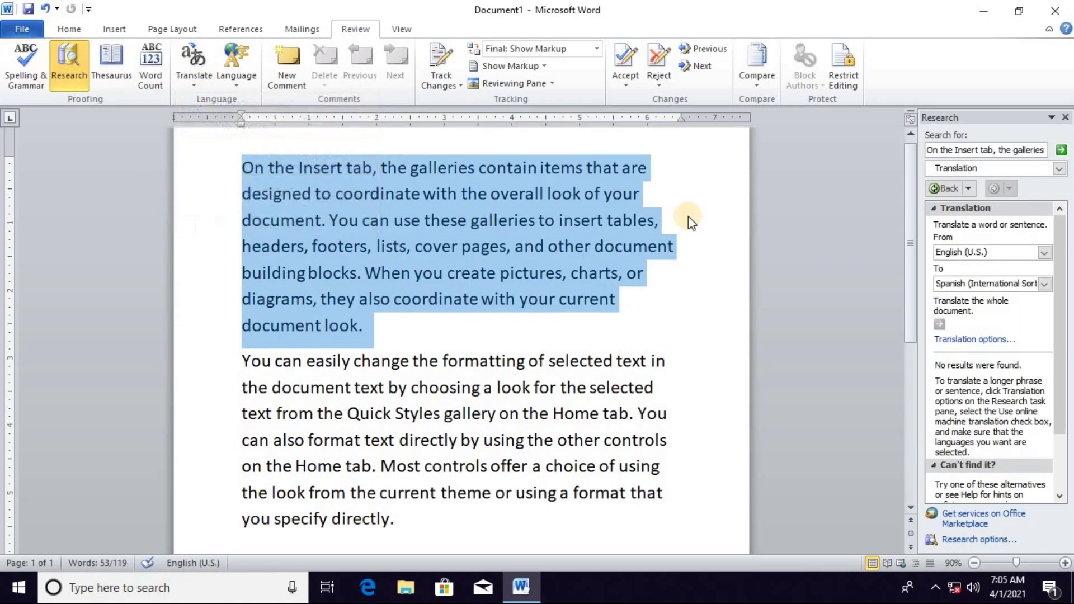
- Set the translation from English (U.S.) to French (France)
{"action": "left_click", "coordinate": [1044, 252]}
{"action": "left_click", "coordinate": [977, 252]}
{"action": "left_click", "coordinate": [1044, 283]}
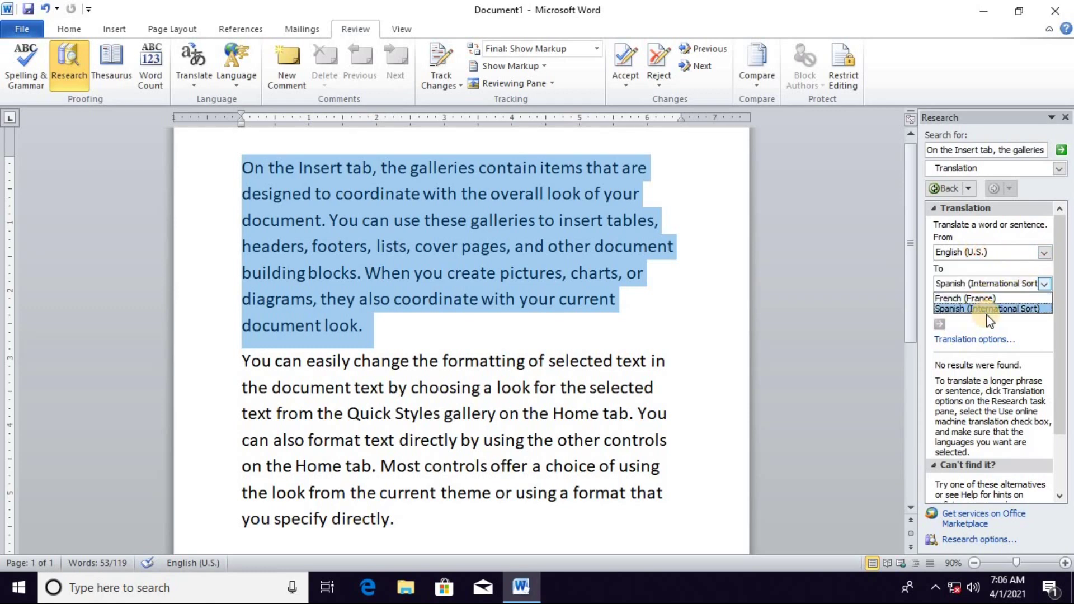
{"action": "key", "text": "Up"}
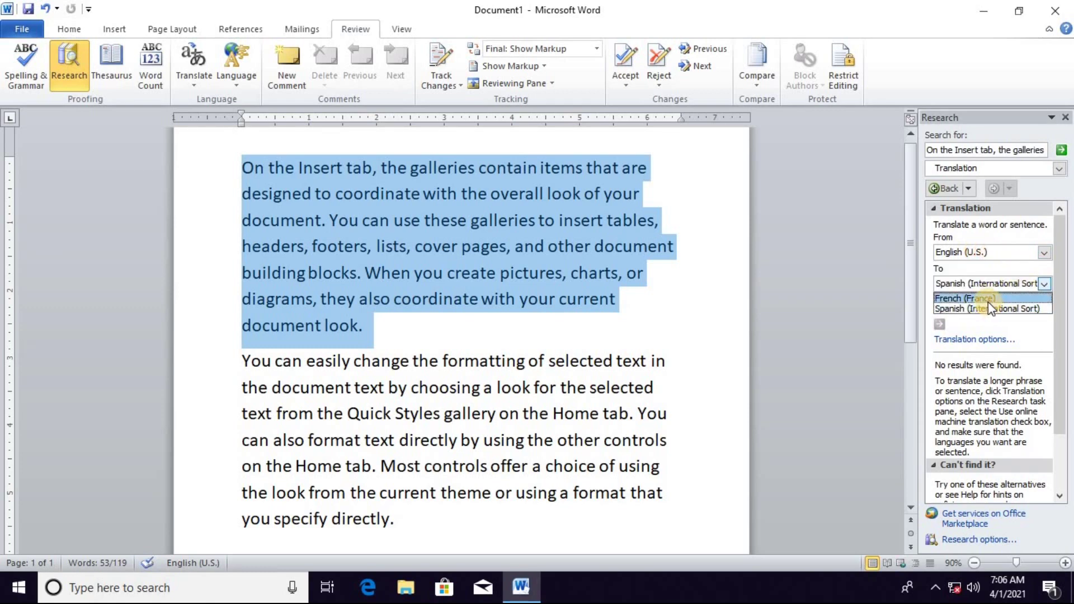
{"action": "left_click", "coordinate": [988, 301]}
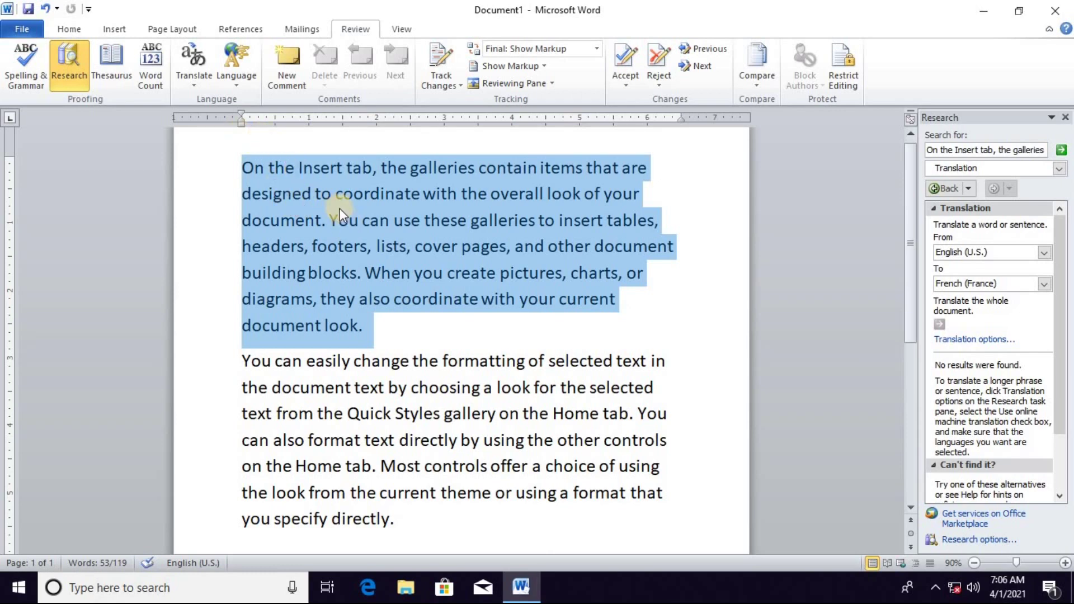
{"action": "left_click", "coordinate": [236, 90]}
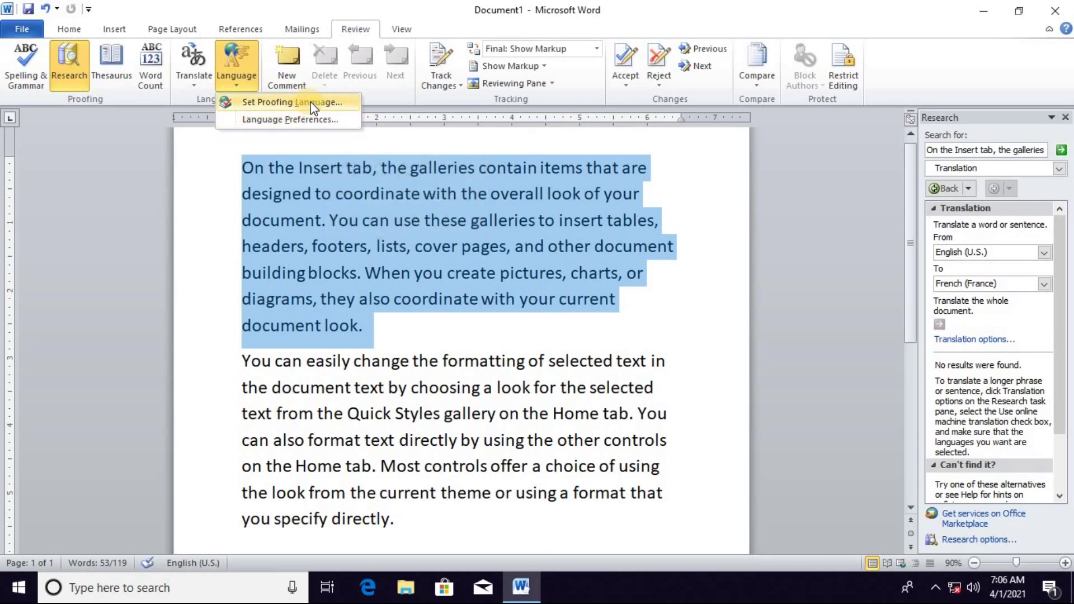
{"action": "left_click", "coordinate": [325, 103]}
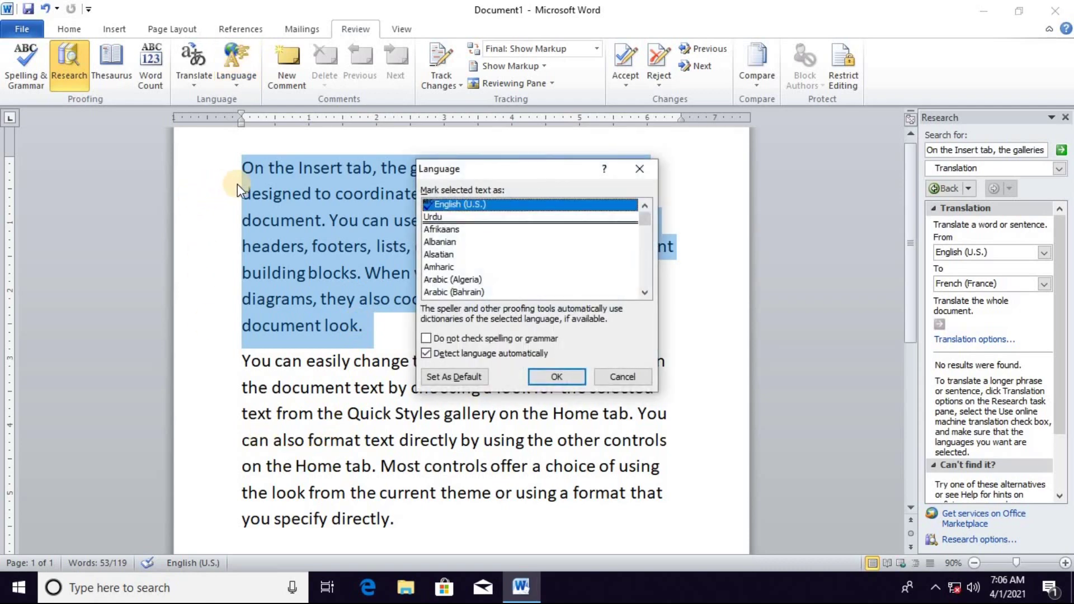
{"action": "scroll", "coordinate": [448, 254], "scroll_direction": "down", "scroll_amount": 1}
{"action": "scroll", "coordinate": [446, 229], "scroll_direction": "up", "scroll_amount": 1}
{"action": "left_click", "coordinate": [627, 376]}
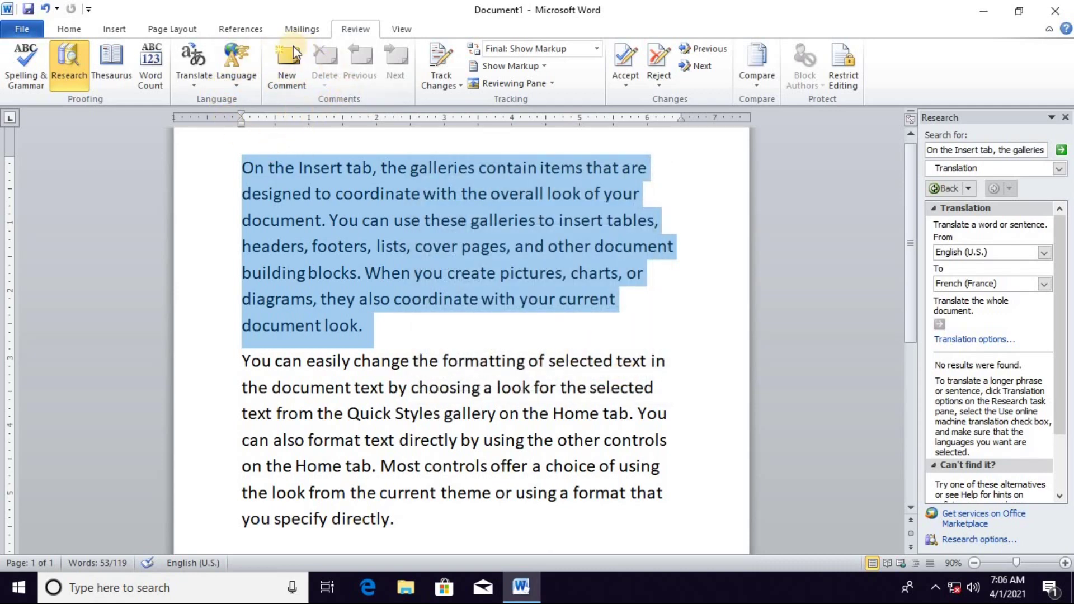
{"action": "left_click", "coordinate": [320, 220]}
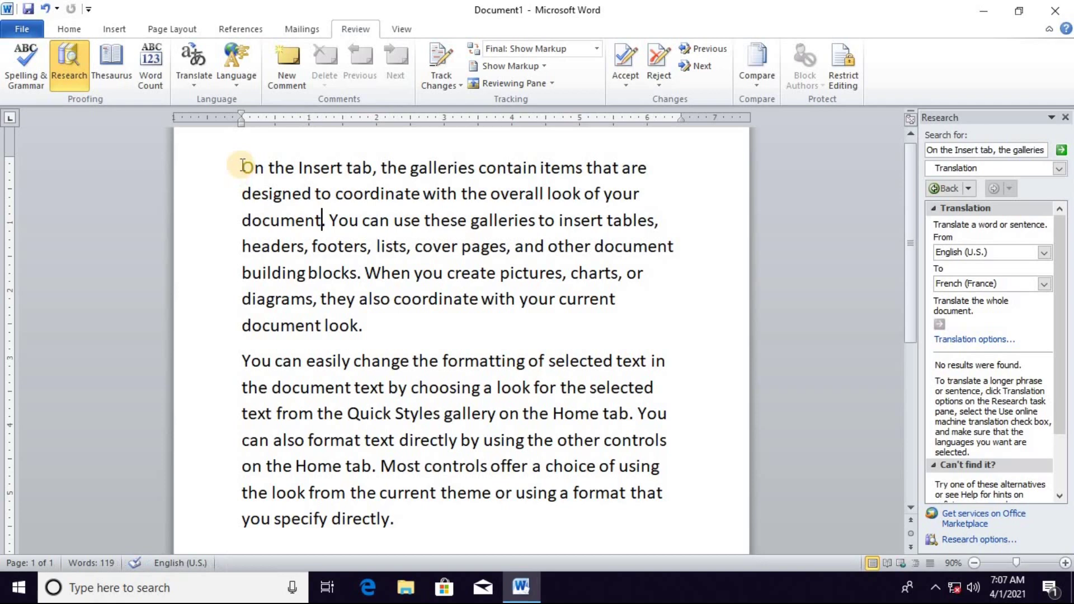
- Add the comment 'insert word' to the words 'Insert tab'
{"action": "mouse_move", "coordinate": [241, 165]}
{"action": "left_mouse_down"}
{"action": "mouse_move", "coordinate": [637, 168]}
{"action": "mouse_move", "coordinate": [383, 168]}
{"action": "mouse_move", "coordinate": [511, 175]}
{"action": "mouse_move", "coordinate": [341, 182]}
{"action": "mouse_move", "coordinate": [360, 157]}
{"action": "left_mouse_up"}
{"action": "left_click", "coordinate": [341, 182]}
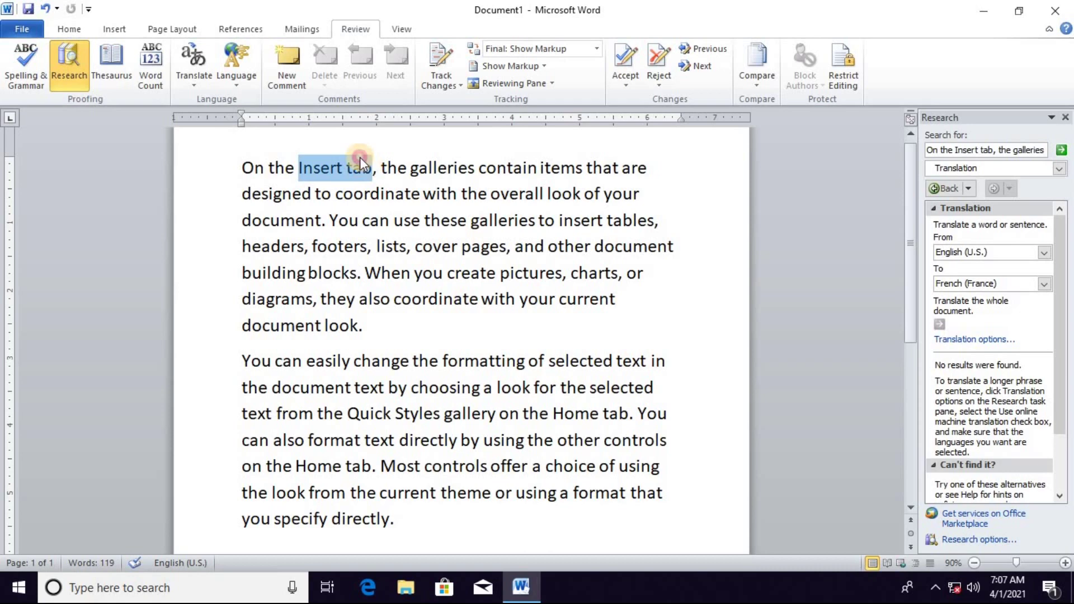
{"action": "left_click", "coordinate": [291, 88]}
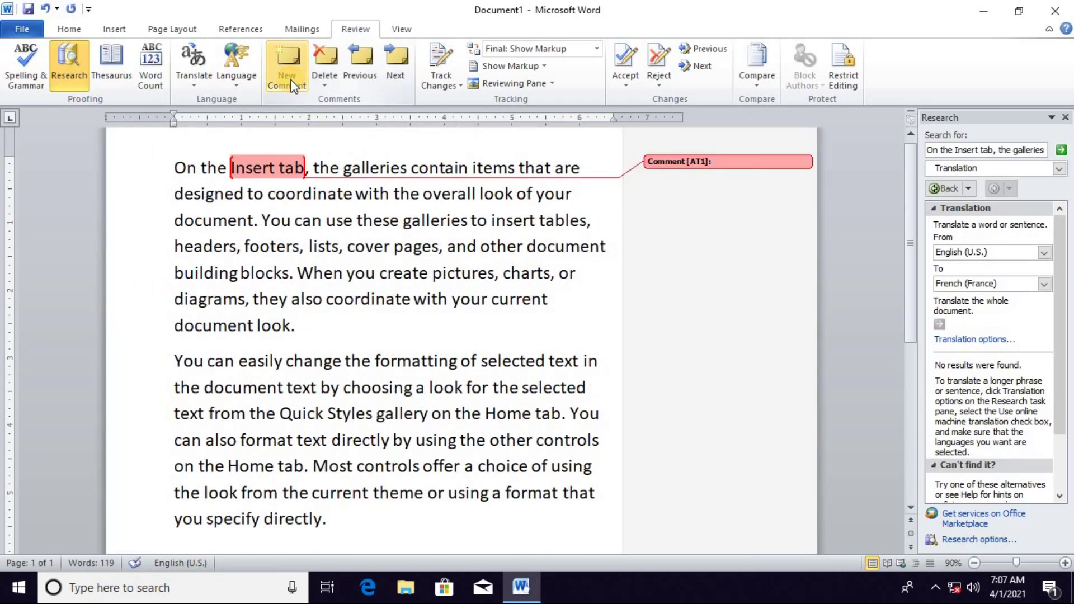
{"action": "type", "text": "insert word"}
{"action": "left_click", "coordinate": [232, 168]}
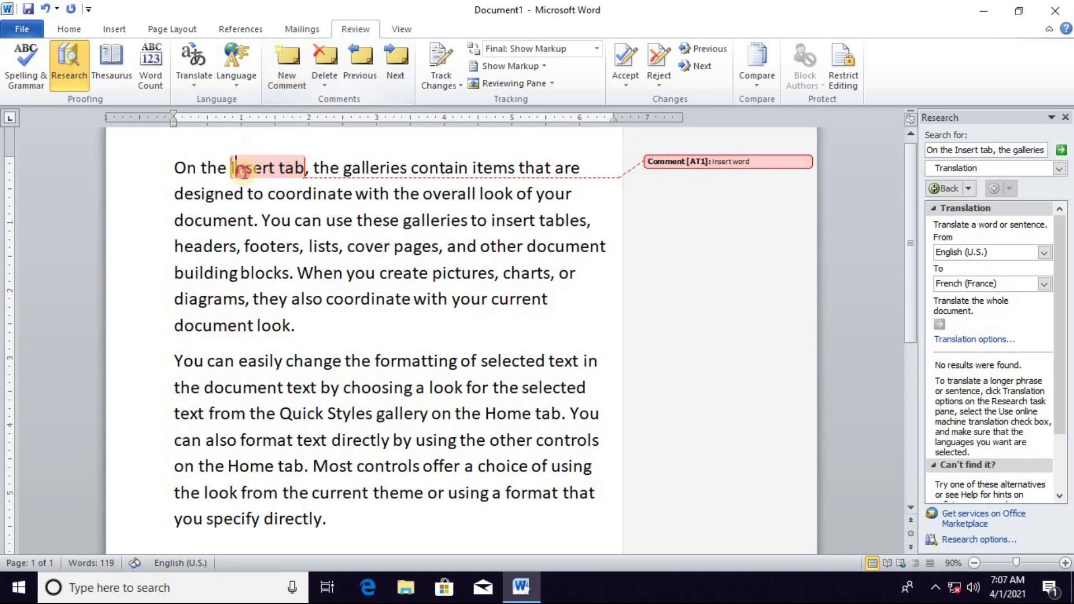
- Comment 'is very important' on the third-line text, then delete that comment
{"action": "mouse_move", "coordinate": [574, 194]}
{"action": "left_mouse_down"}
{"action": "mouse_move", "coordinate": [538, 179]}
{"action": "mouse_move", "coordinate": [619, 218]}
{"action": "mouse_move", "coordinate": [153, 218]}
{"action": "left_mouse_up"}
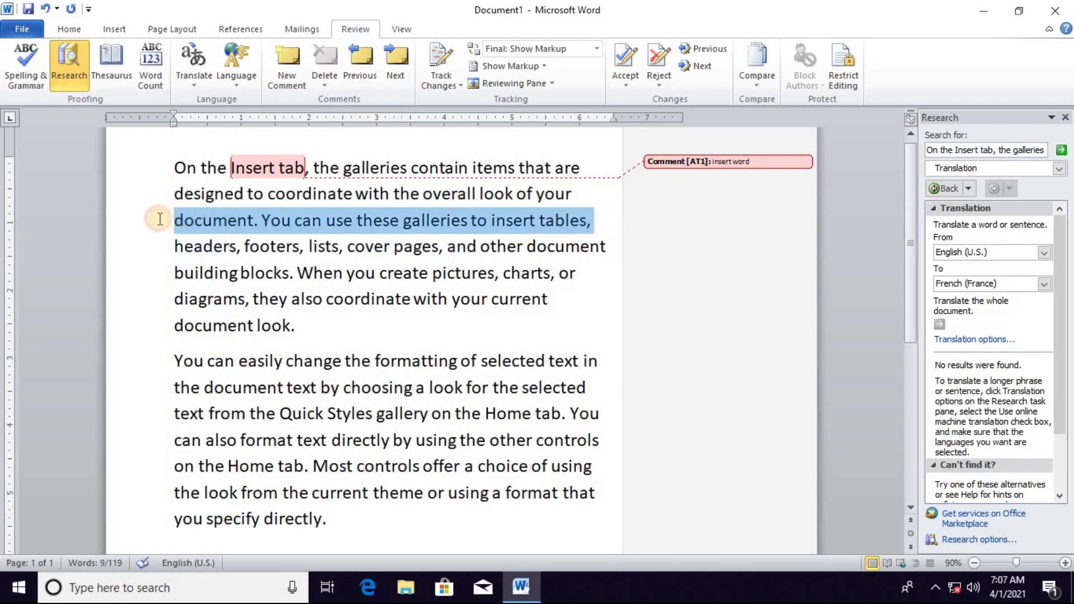
{"action": "left_click", "coordinate": [287, 62]}
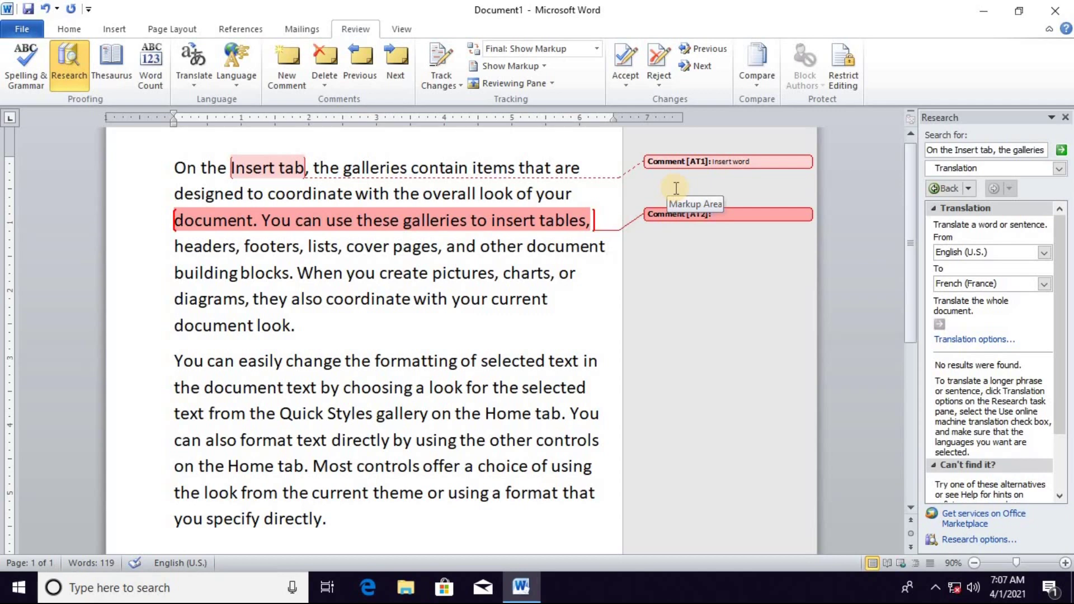
{"action": "type", "text": "vve"}
{"action": "key", "text": "BackSpace"}
{"action": "key", "text": "BackSpace"}
{"action": "type", "text": "very imp"}
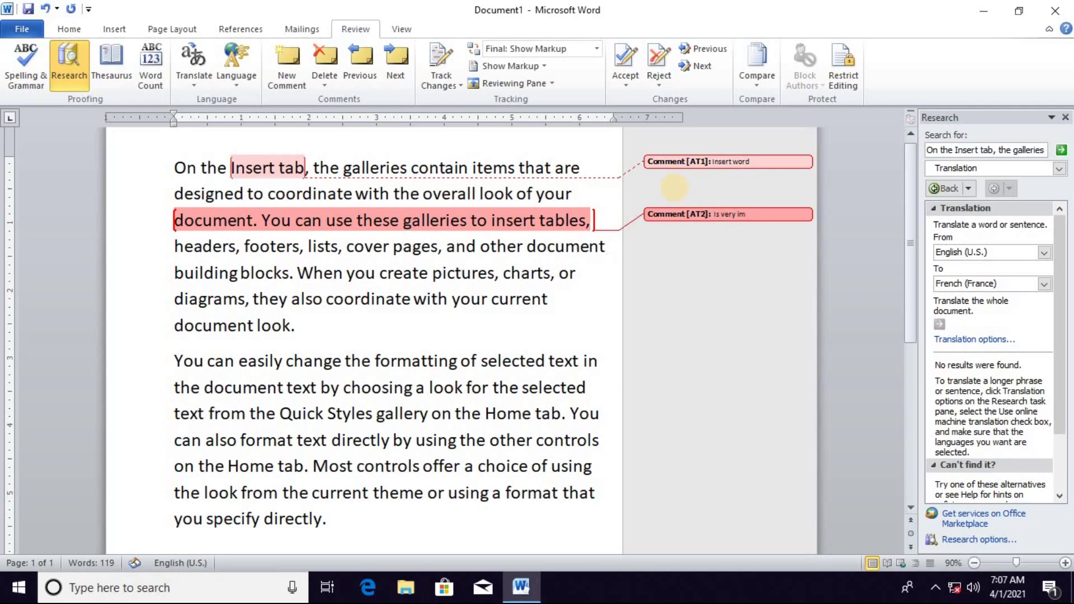
{"action": "type", "text": "ortant"}
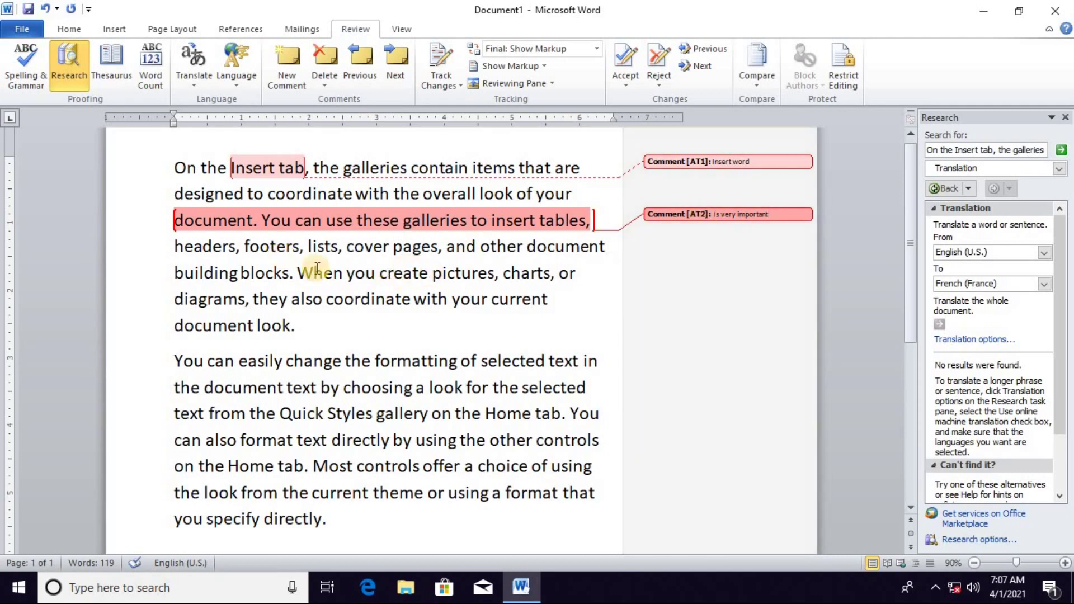
{"action": "left_click", "coordinate": [323, 63]}
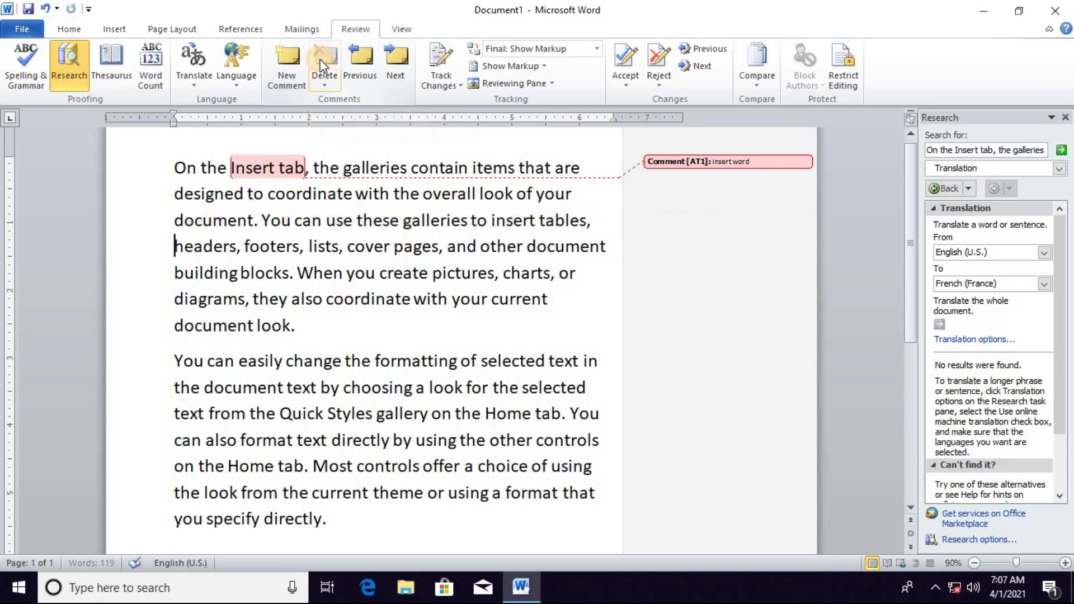
- Undo to restore the 'is very important' comment and step through both comments
{"action": "key", "text": "ctrl+z"}
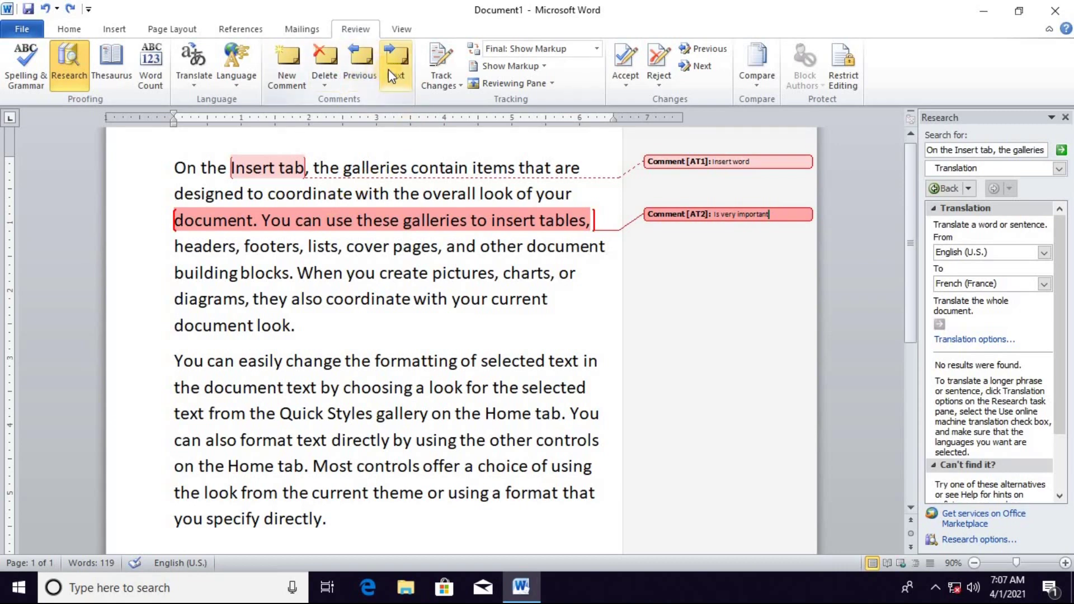
{"action": "left_click", "coordinate": [364, 63]}
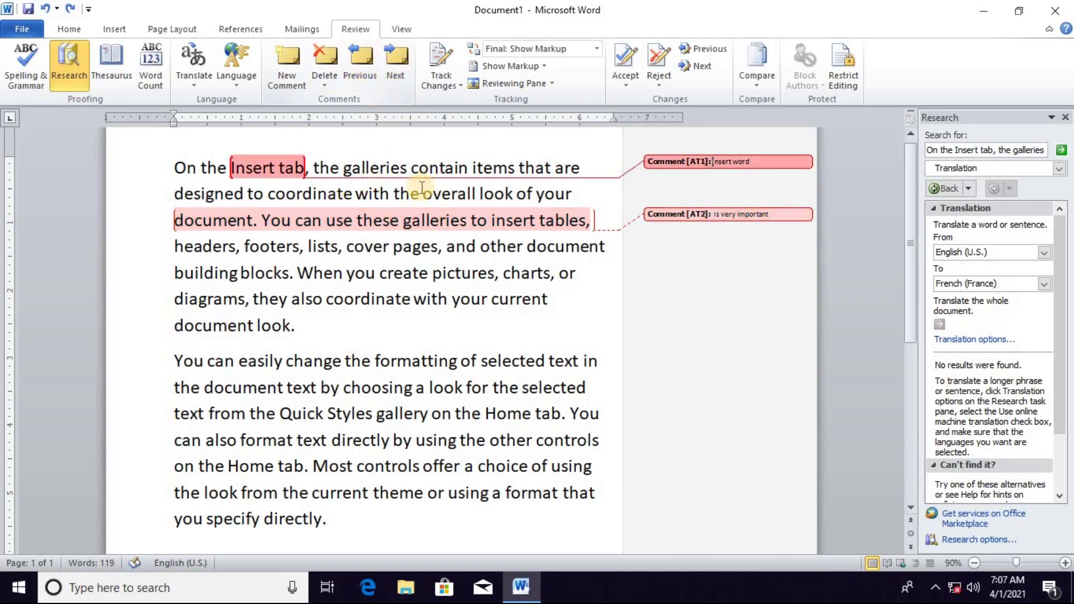
{"action": "left_click", "coordinate": [397, 78]}
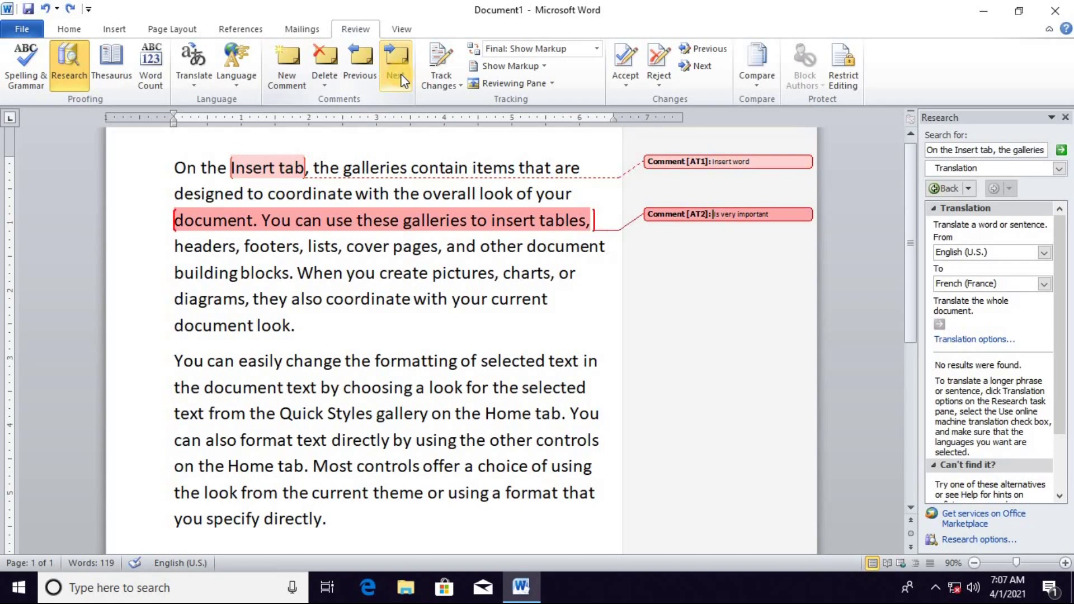
{"action": "left_click", "coordinate": [443, 273]}
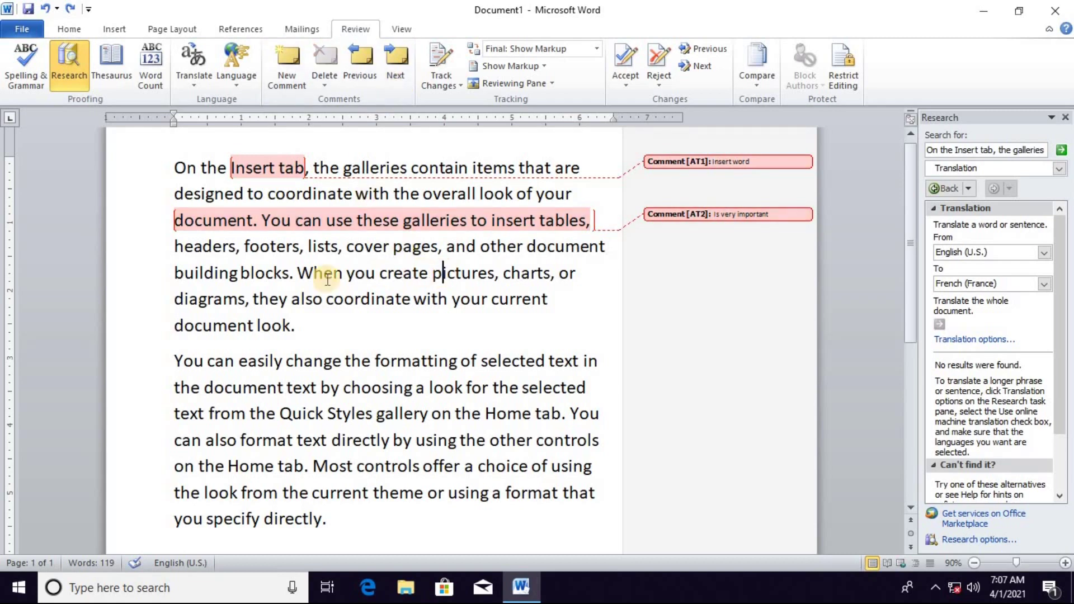
- Turn on Track Changes and make the line starting 'diagrams' bold in Times New Roman
{"action": "left_click", "coordinate": [442, 72]}
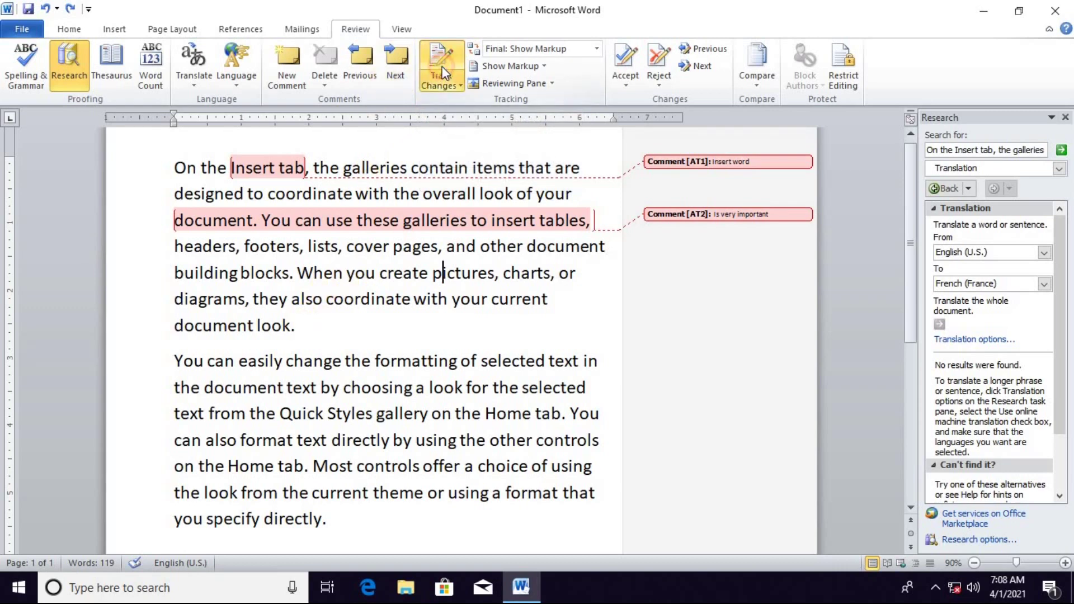
{"action": "mouse_move", "coordinate": [176, 301]}
{"action": "left_mouse_down"}
{"action": "mouse_move", "coordinate": [369, 312]}
{"action": "mouse_move", "coordinate": [545, 299]}
{"action": "left_mouse_up"}
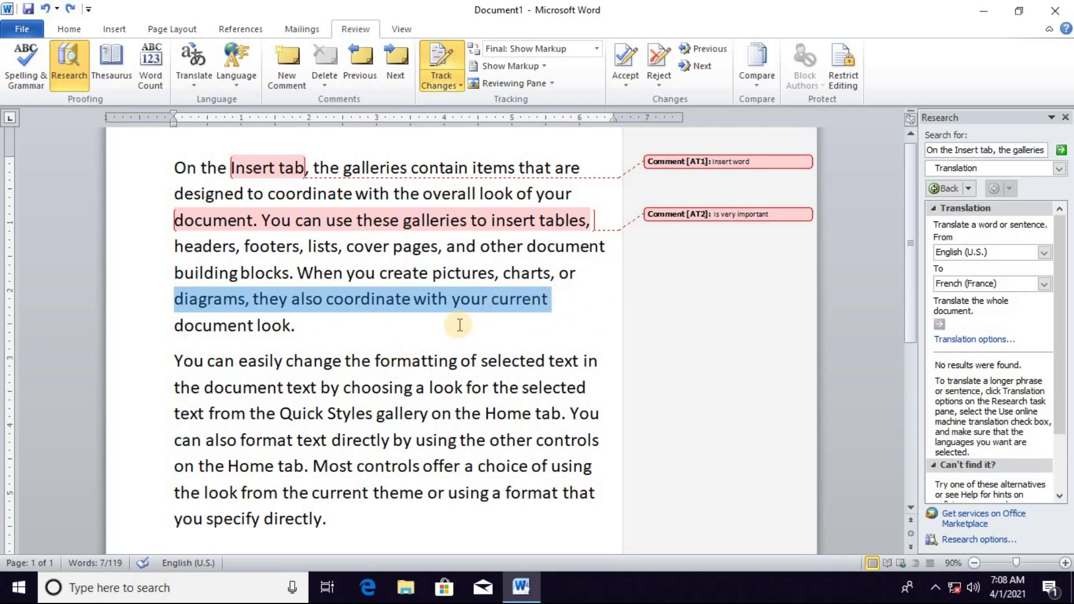
{"action": "mouse_move", "coordinate": [532, 312]}
{"action": "left_mouse_down"}
{"action": "mouse_move", "coordinate": [248, 323]}
{"action": "mouse_move", "coordinate": [174, 300]}
{"action": "left_mouse_up"}
{"action": "left_click", "coordinate": [71, 29]}
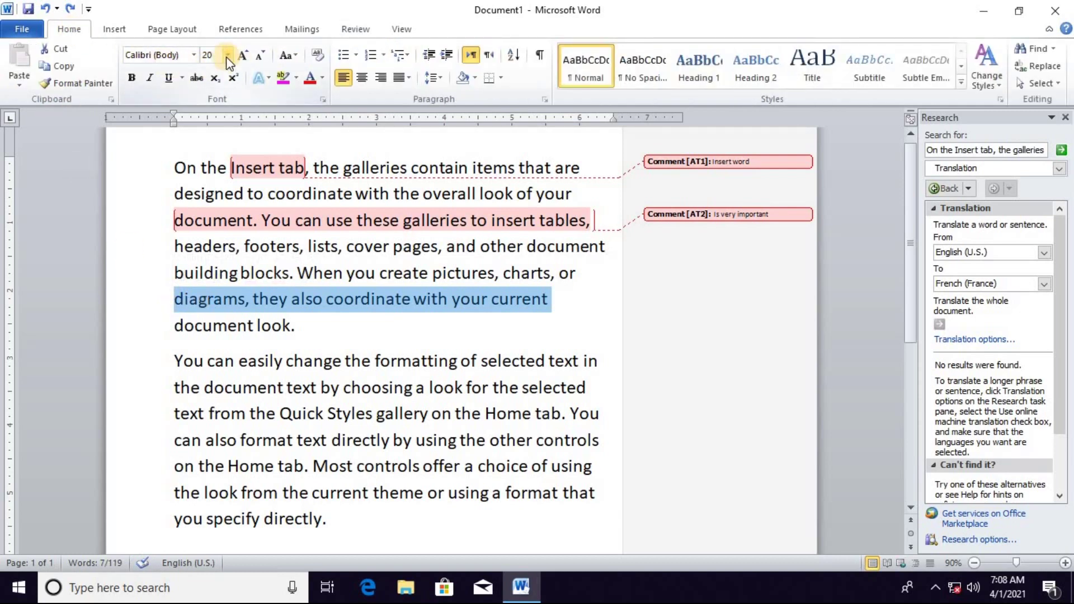
{"action": "left_click", "coordinate": [136, 79]}
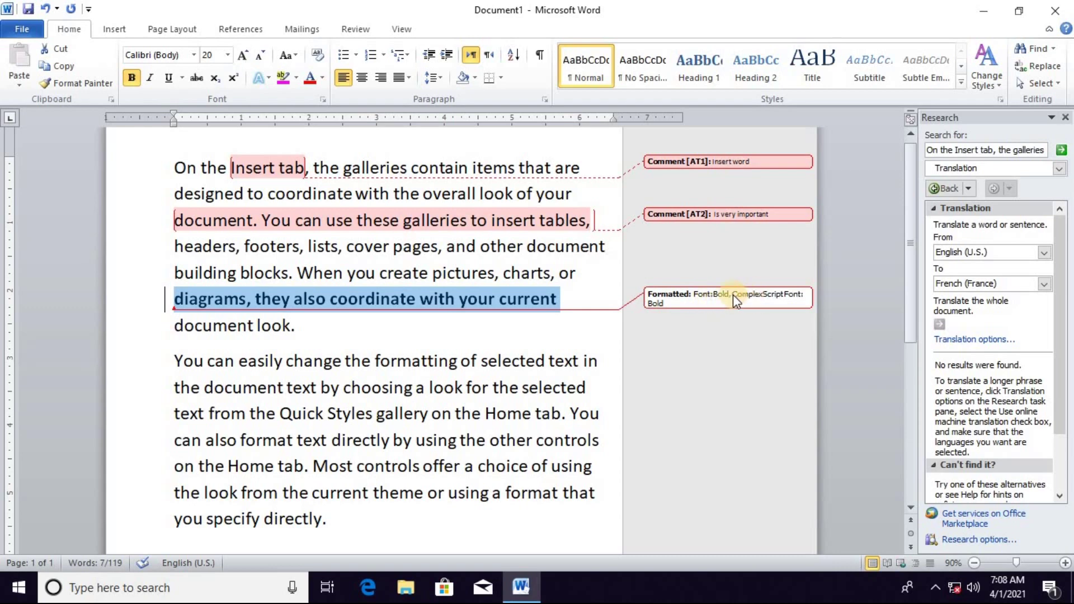
{"action": "left_click", "coordinate": [194, 55]}
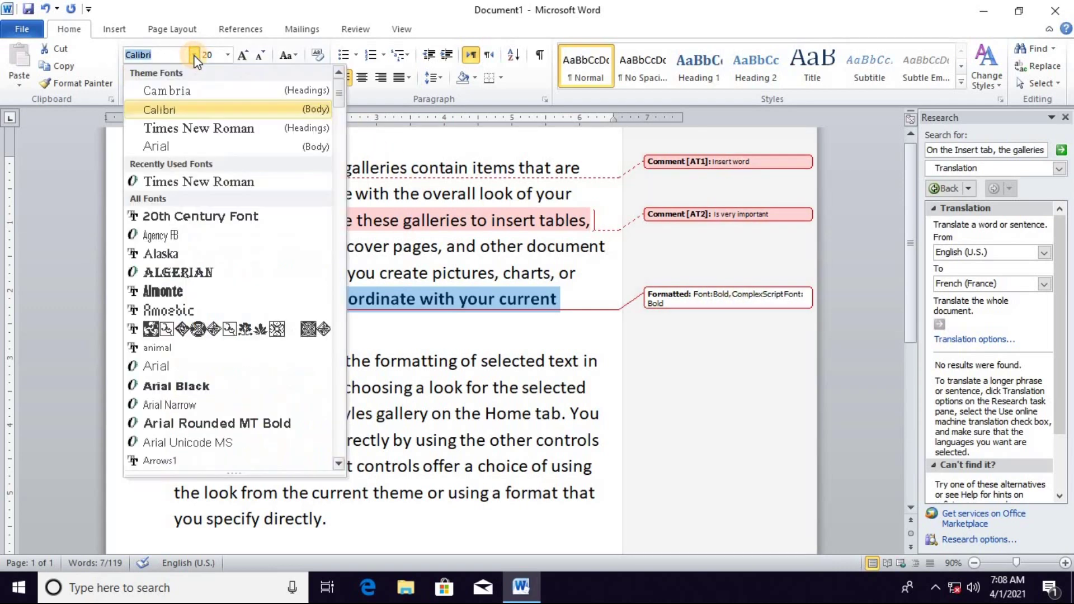
{"action": "left_click", "coordinate": [201, 128]}
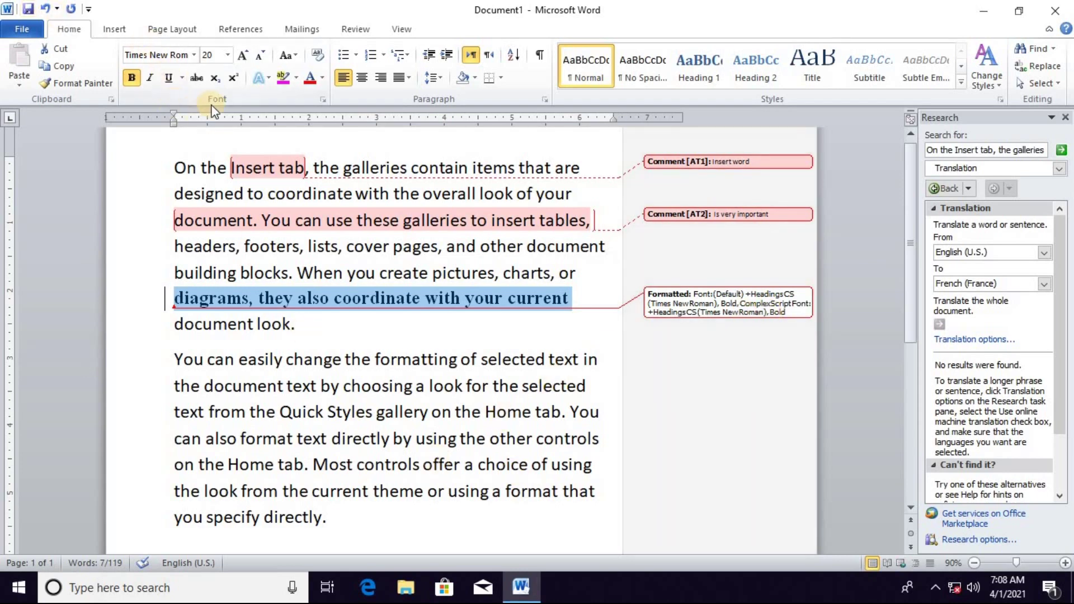
{"action": "left_click", "coordinate": [322, 78]}
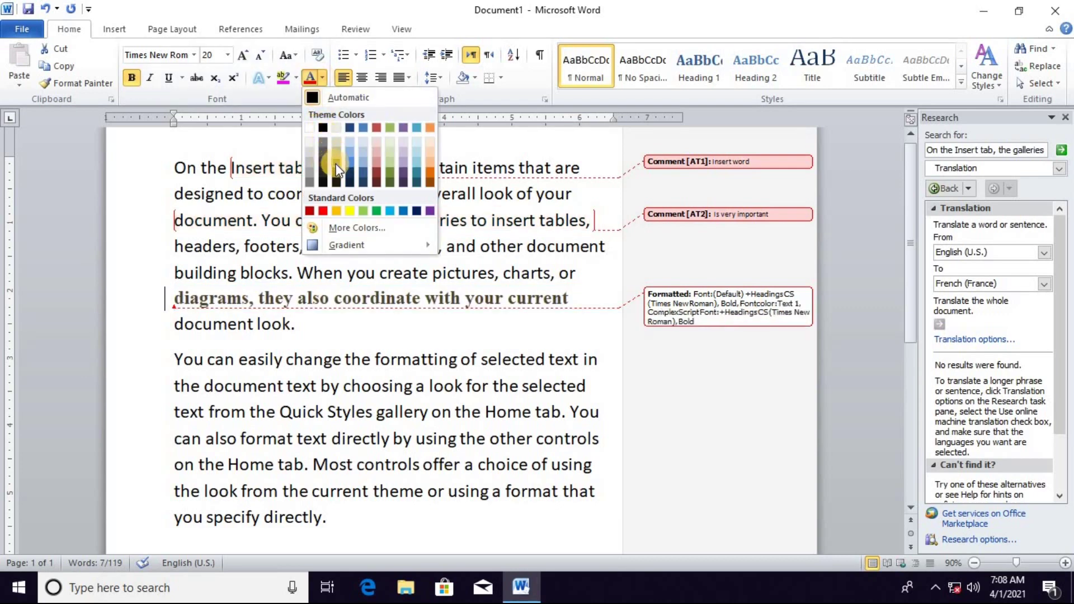
{"action": "left_click", "coordinate": [305, 380]}
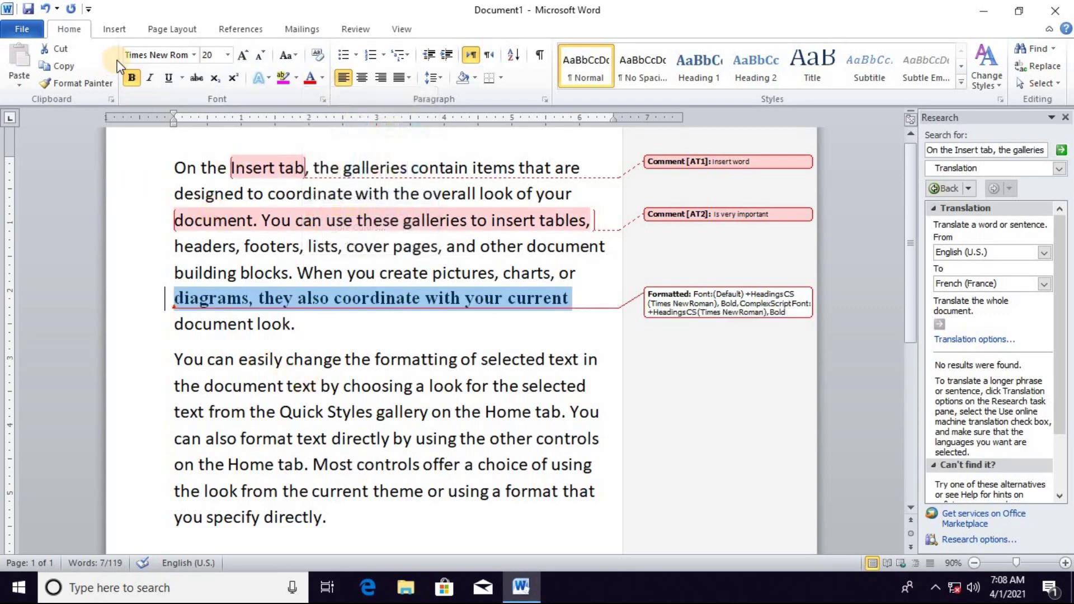
{"action": "left_click", "coordinate": [355, 29]}
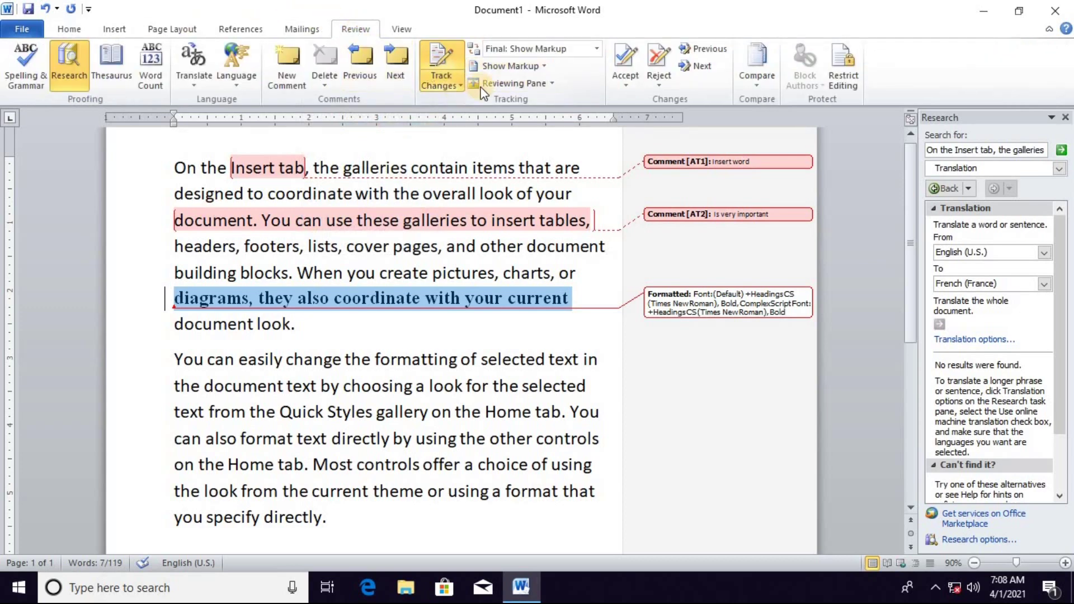
- Set the word 'You' at the start of the second paragraph to 24 pt
{"action": "left_click", "coordinate": [336, 335]}
{"action": "left_click_drag", "start_coordinate": [170, 360], "coordinate": [201, 361]}
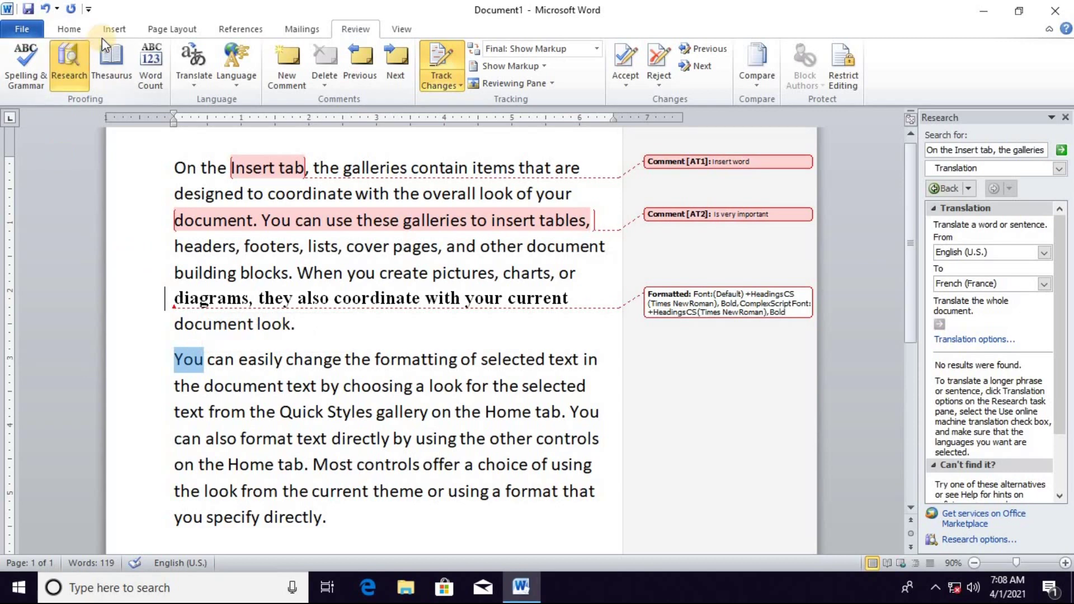
{"action": "left_click", "coordinate": [69, 29]}
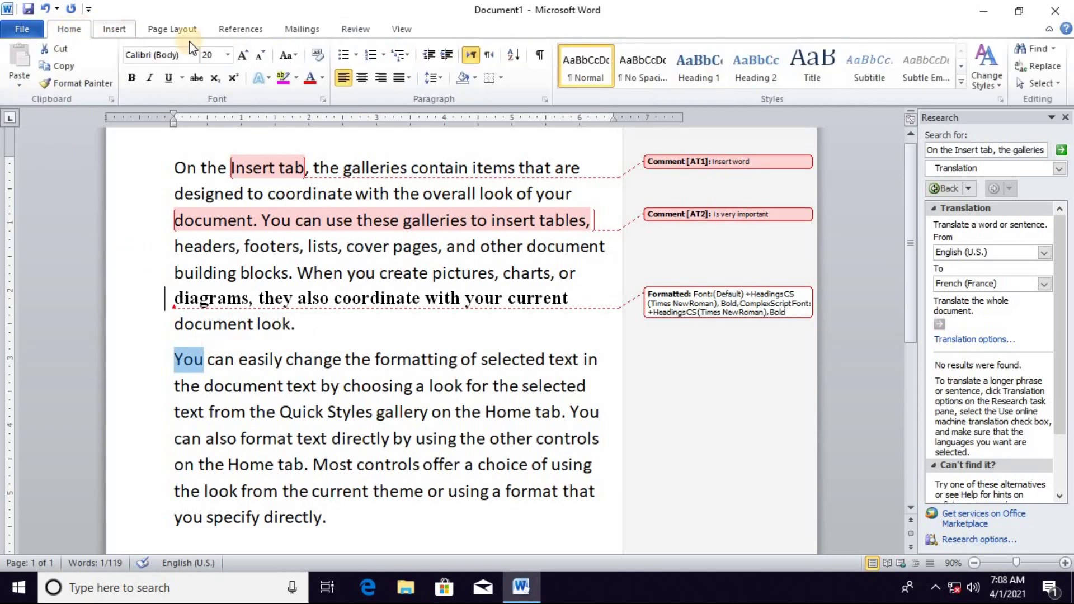
{"action": "left_click", "coordinate": [226, 55]}
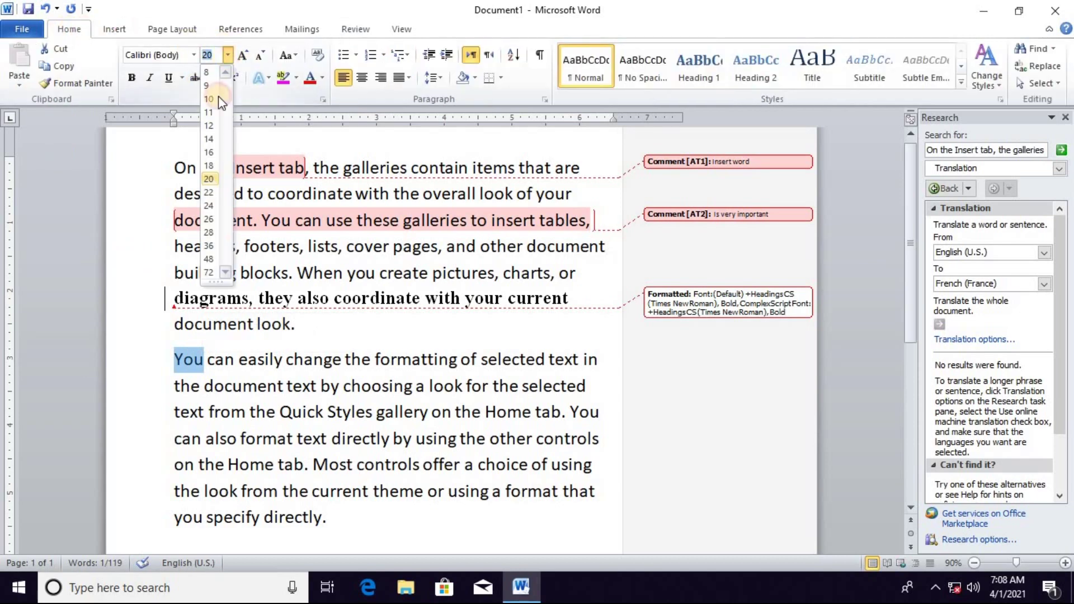
{"action": "left_click", "coordinate": [211, 207]}
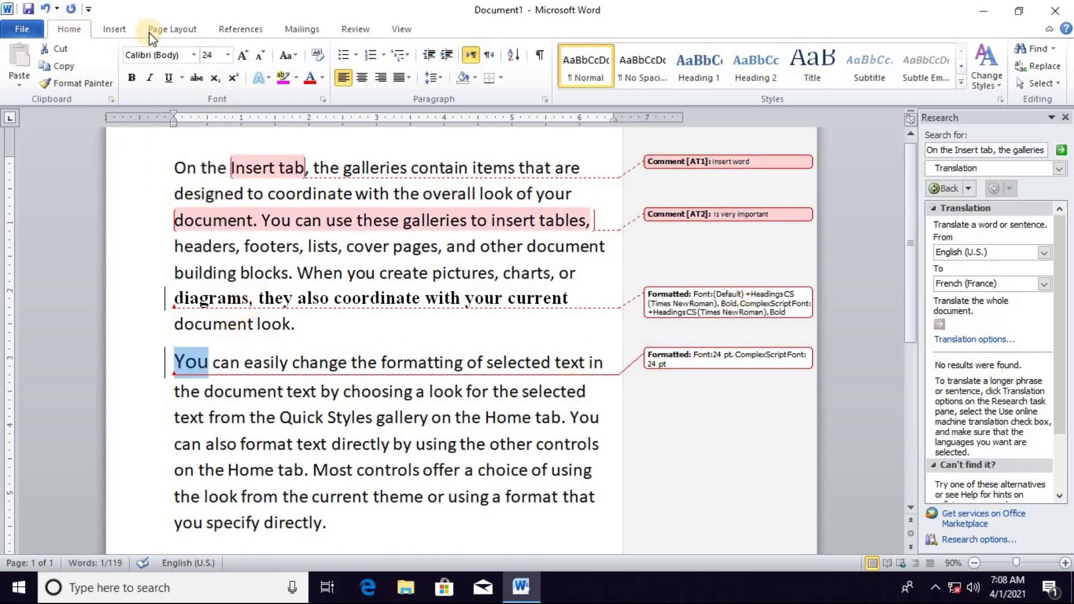
{"action": "left_click", "coordinate": [355, 29]}
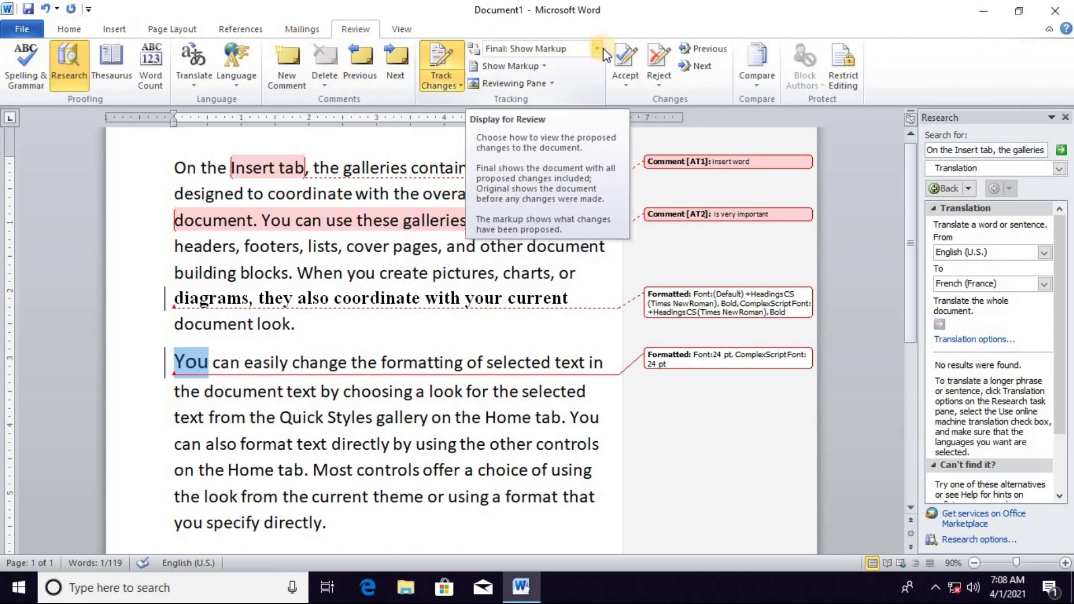
{"action": "left_click", "coordinate": [668, 189]}
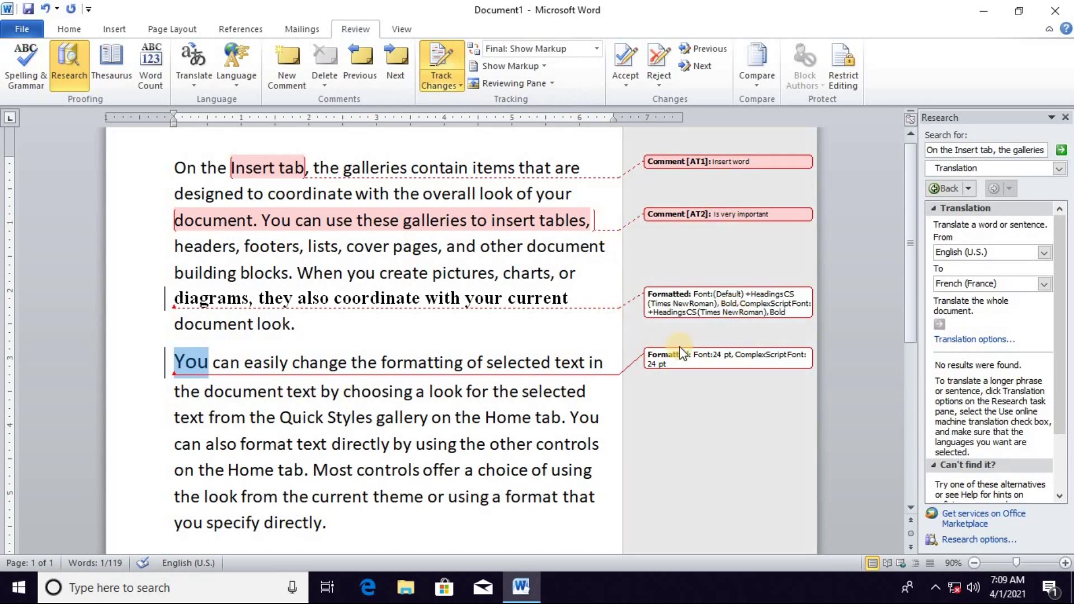
{"action": "left_click", "coordinate": [570, 35]}
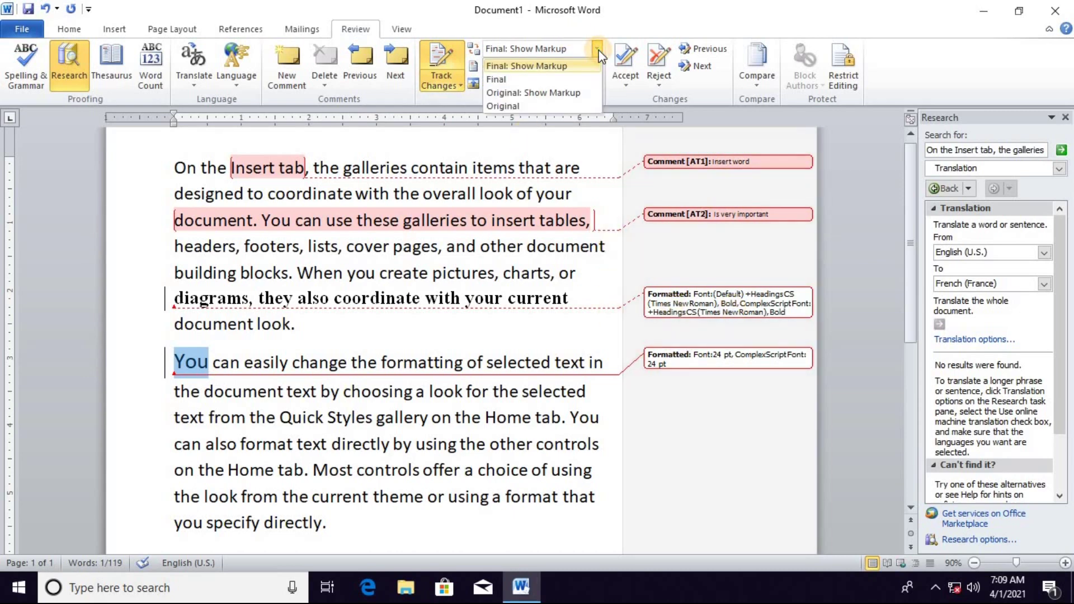
{"action": "left_click", "coordinate": [558, 81]}
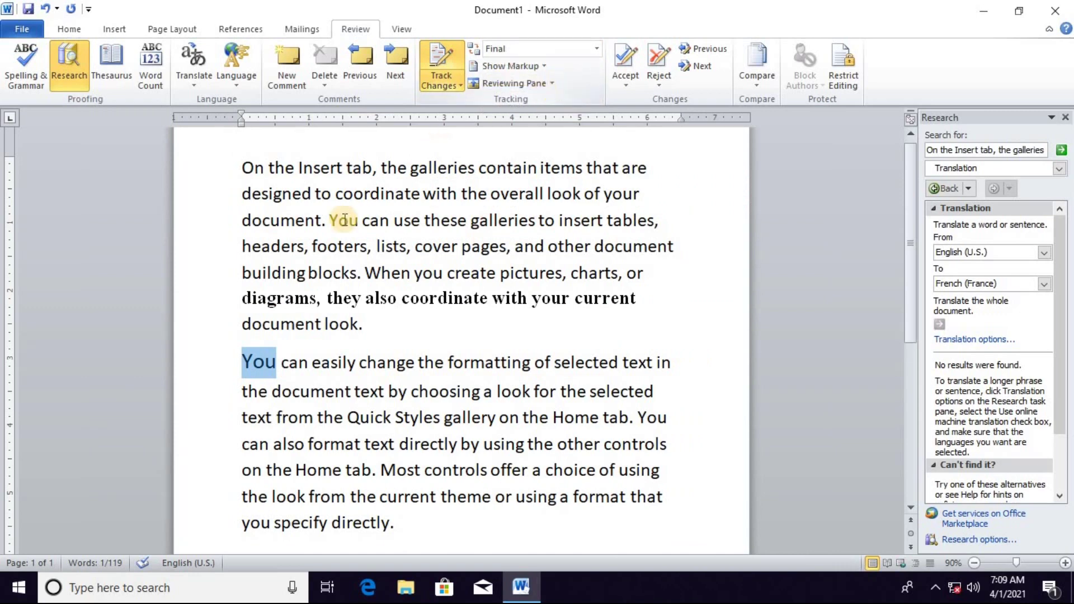
{"action": "left_click", "coordinate": [381, 299]}
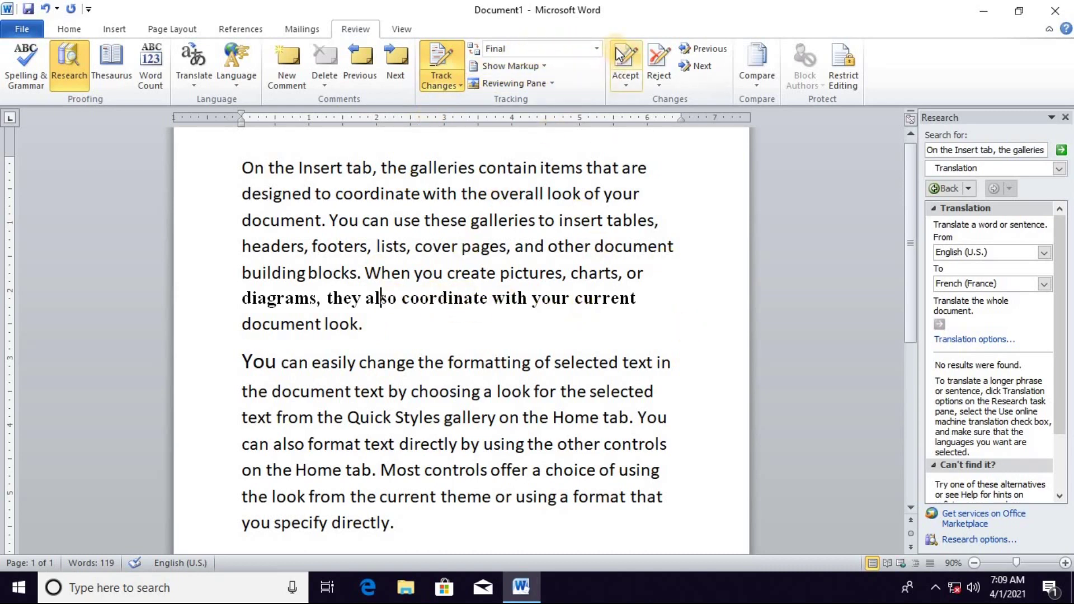
{"action": "left_click", "coordinate": [597, 49]}
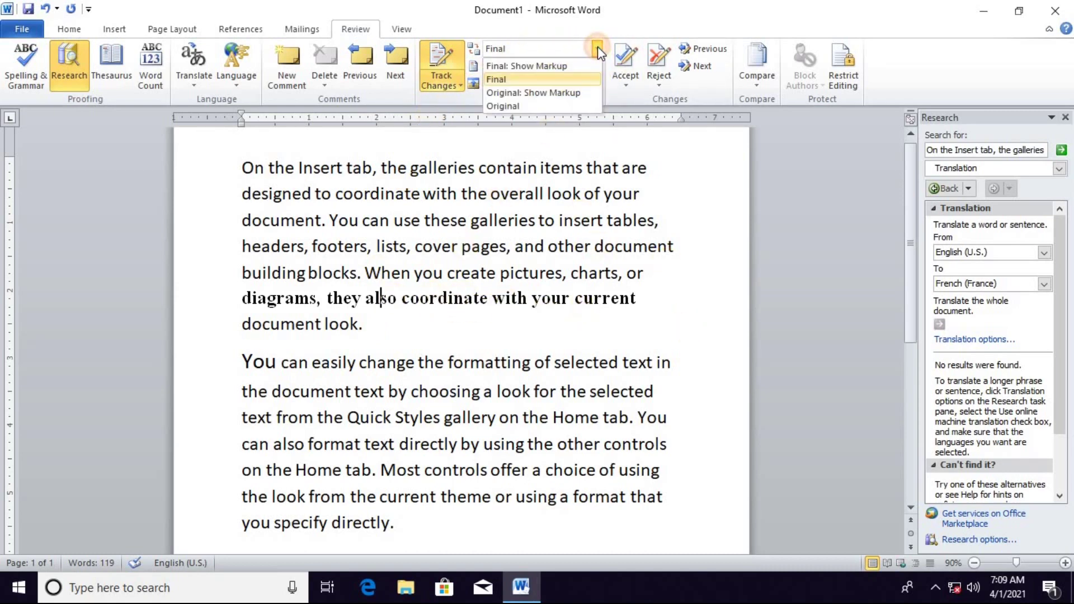
{"action": "left_click", "coordinate": [562, 94]}
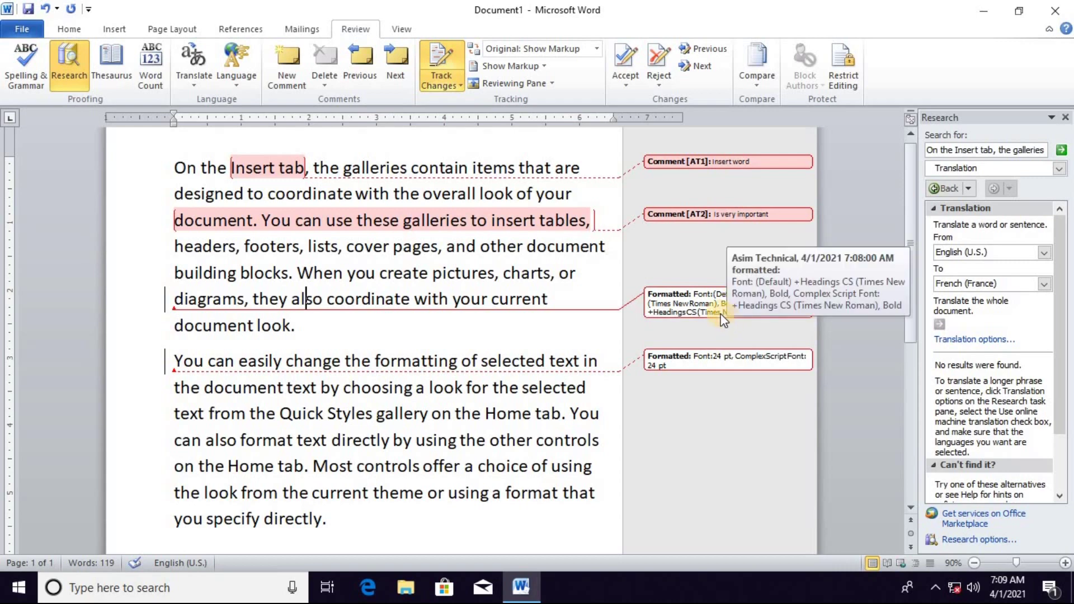
{"action": "left_click", "coordinate": [597, 49]}
{"action": "left_click", "coordinate": [529, 106]}
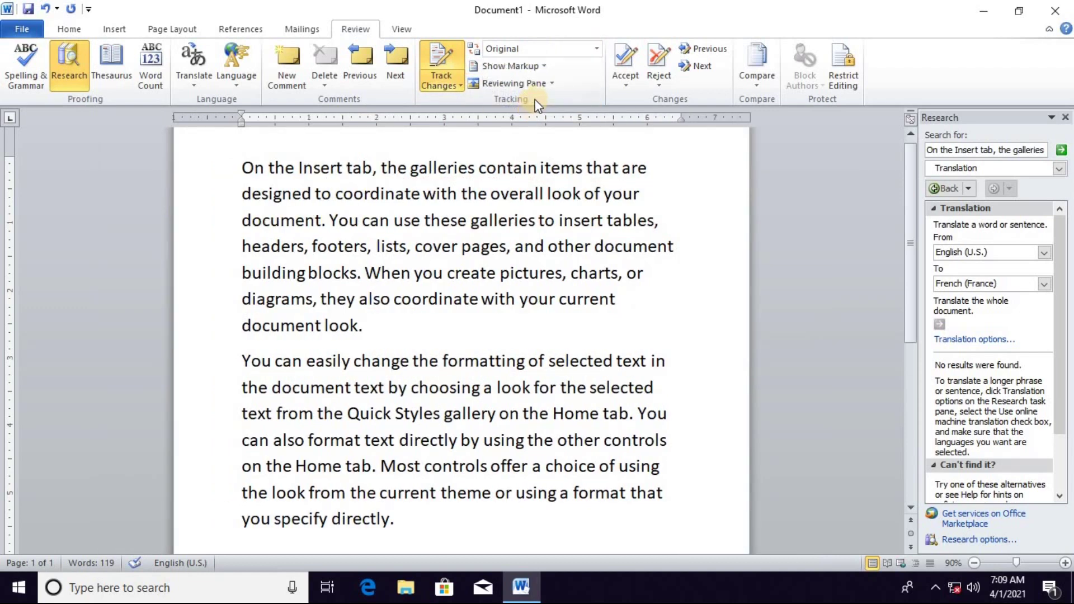
{"action": "left_click", "coordinate": [597, 50]}
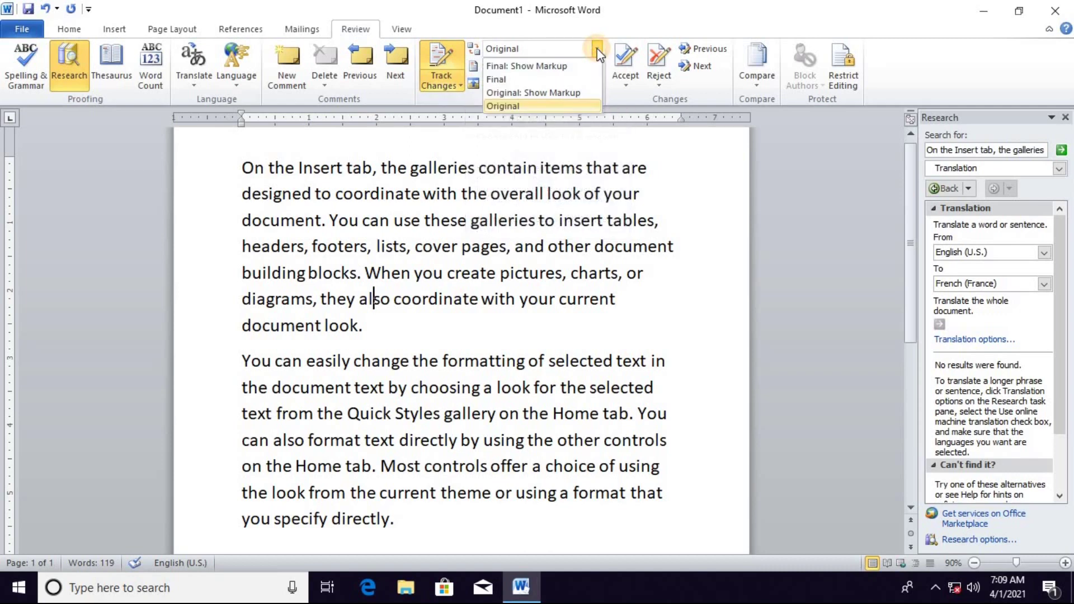
{"action": "left_click", "coordinate": [559, 67]}
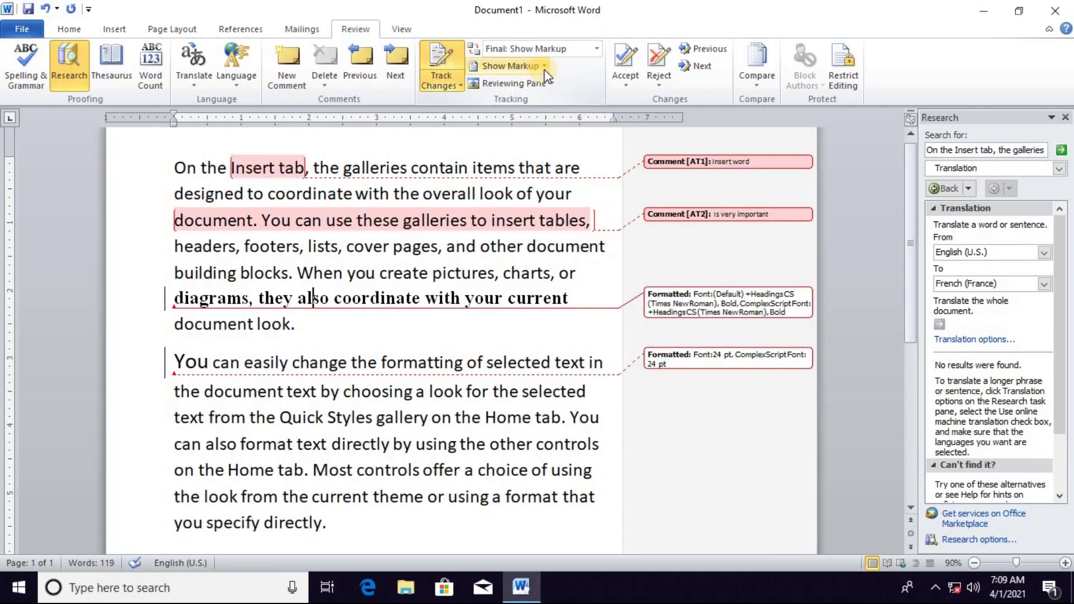
- Hide comments in the Show Markup list, then show them again
{"action": "left_click", "coordinate": [543, 67]}
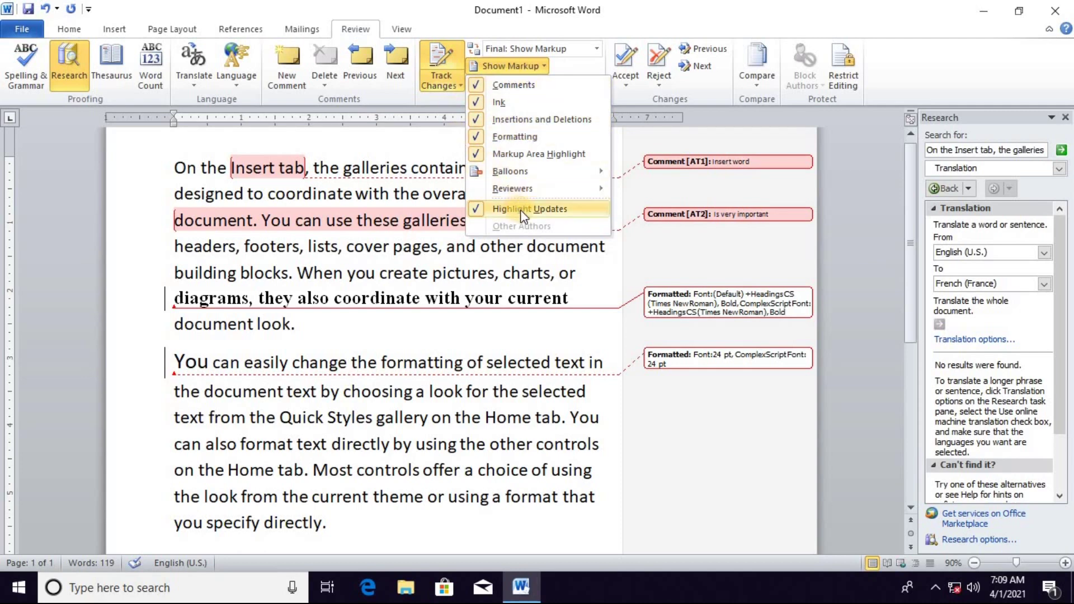
{"action": "mouse_move", "coordinate": [520, 171]}
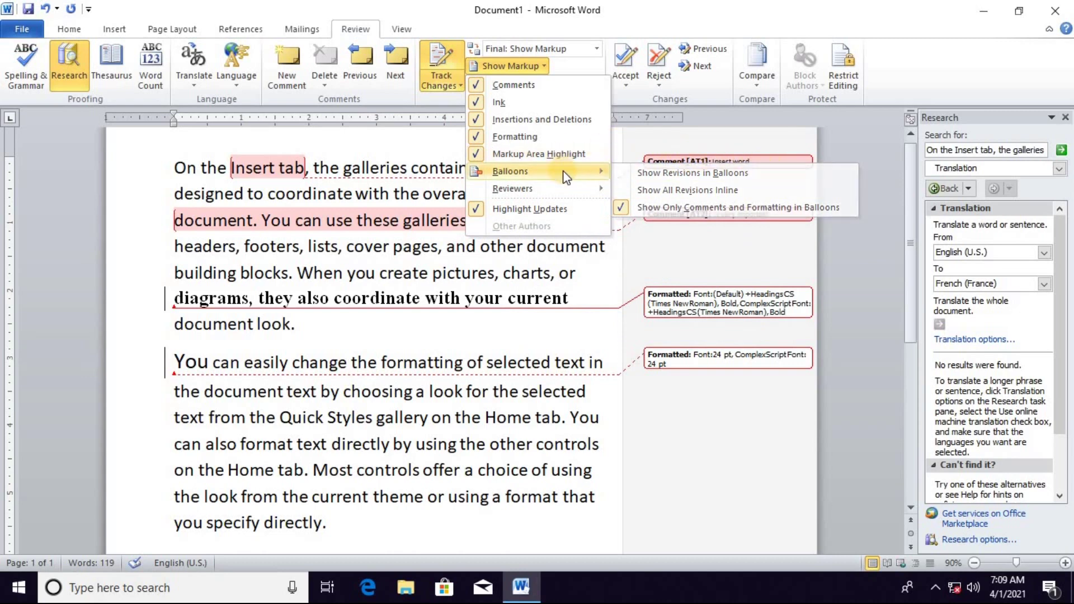
{"action": "left_click", "coordinate": [516, 88]}
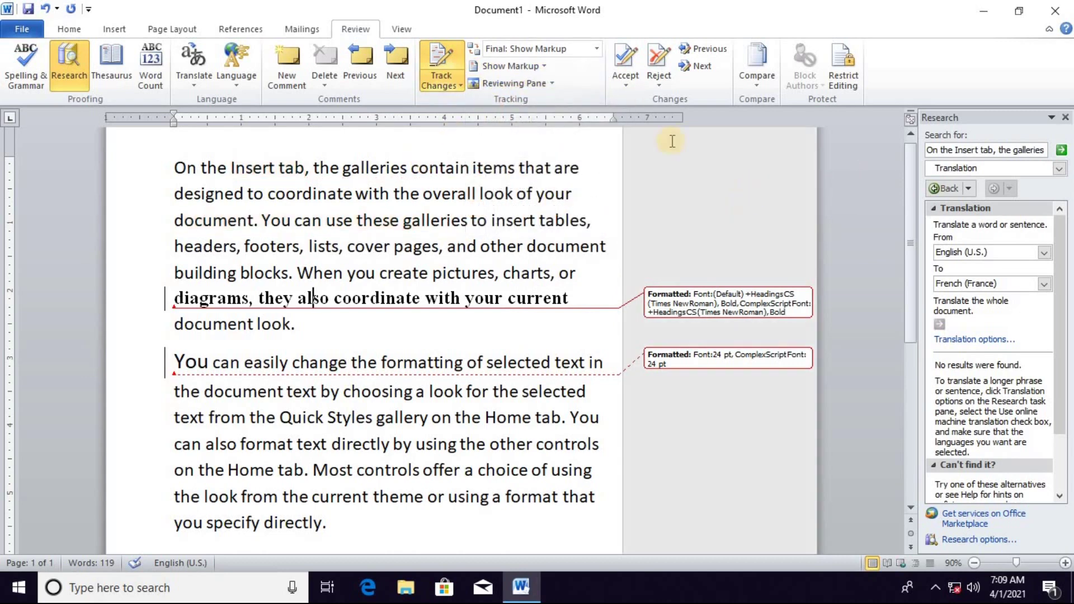
{"action": "left_click", "coordinate": [541, 64]}
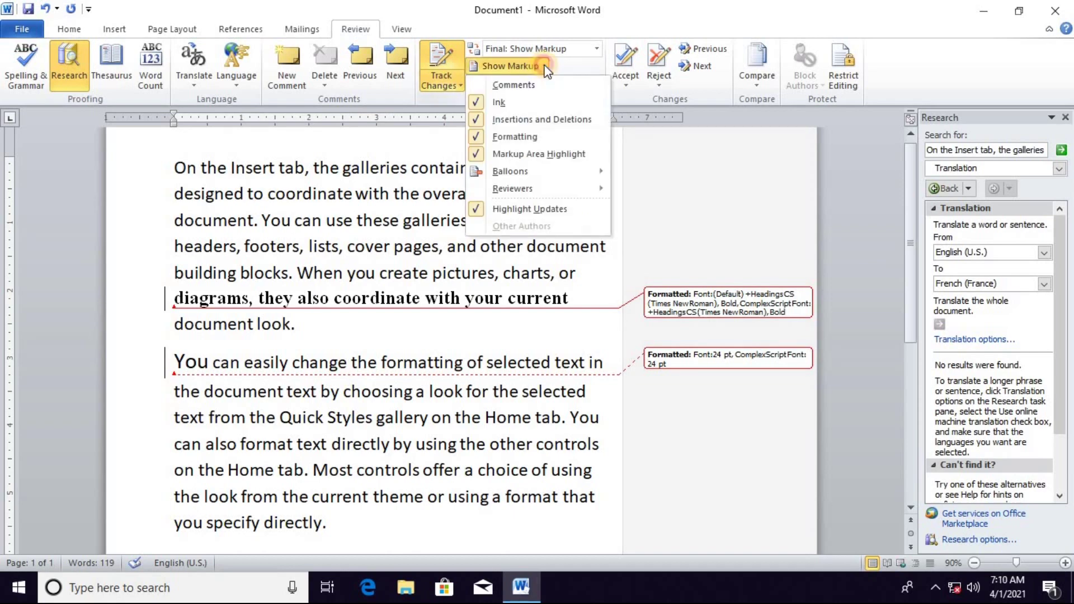
{"action": "left_click", "coordinate": [516, 89]}
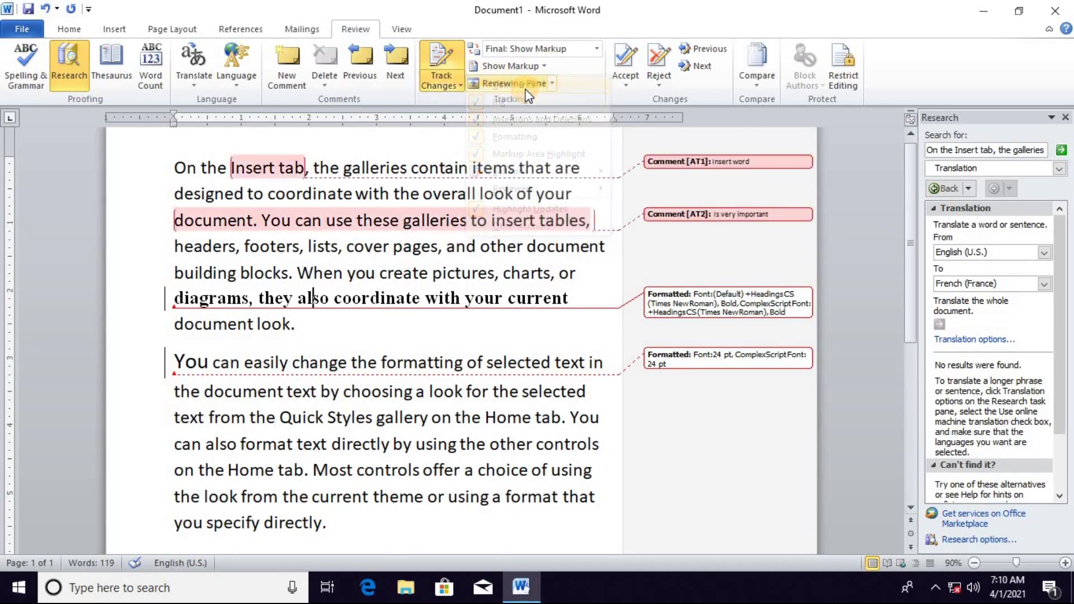
- Turn formatting markup off and back on, then bring up the Reviewing Pane layout choices
{"action": "left_click", "coordinate": [544, 66]}
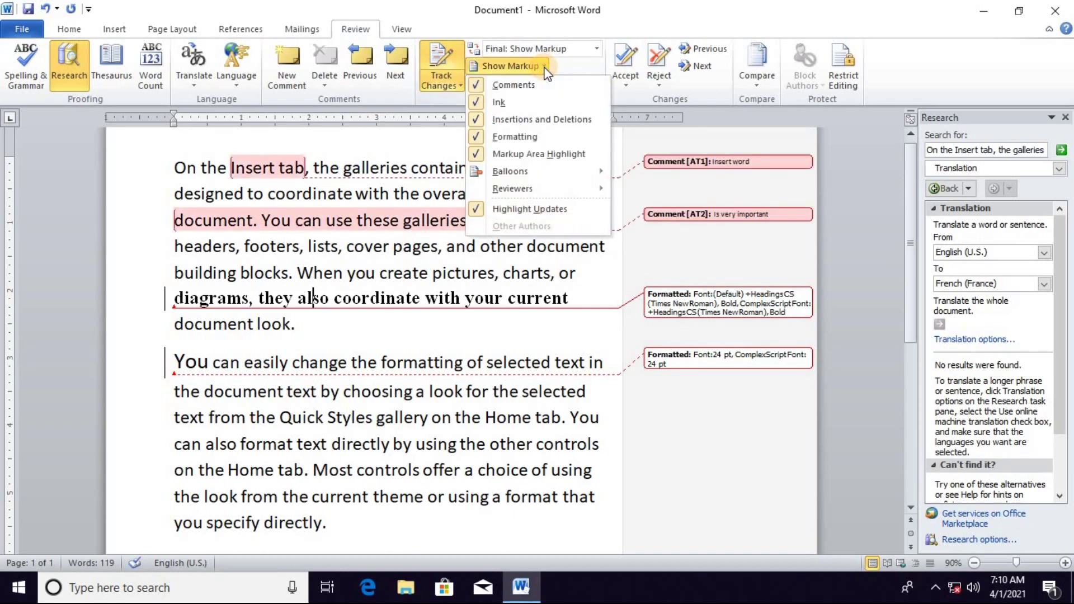
{"action": "left_click", "coordinate": [530, 136]}
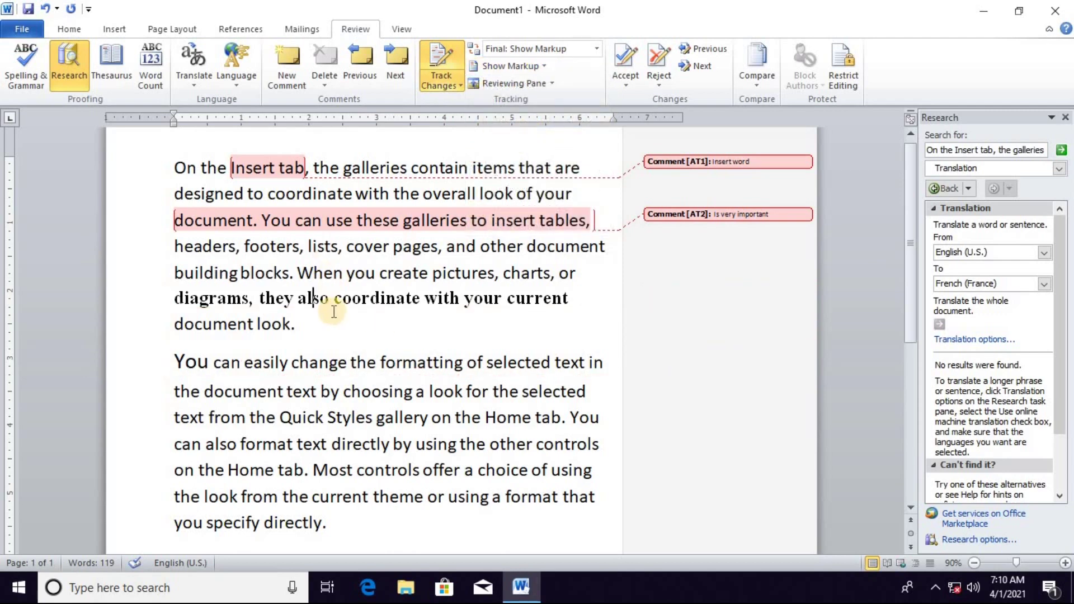
{"action": "left_click", "coordinate": [544, 66]}
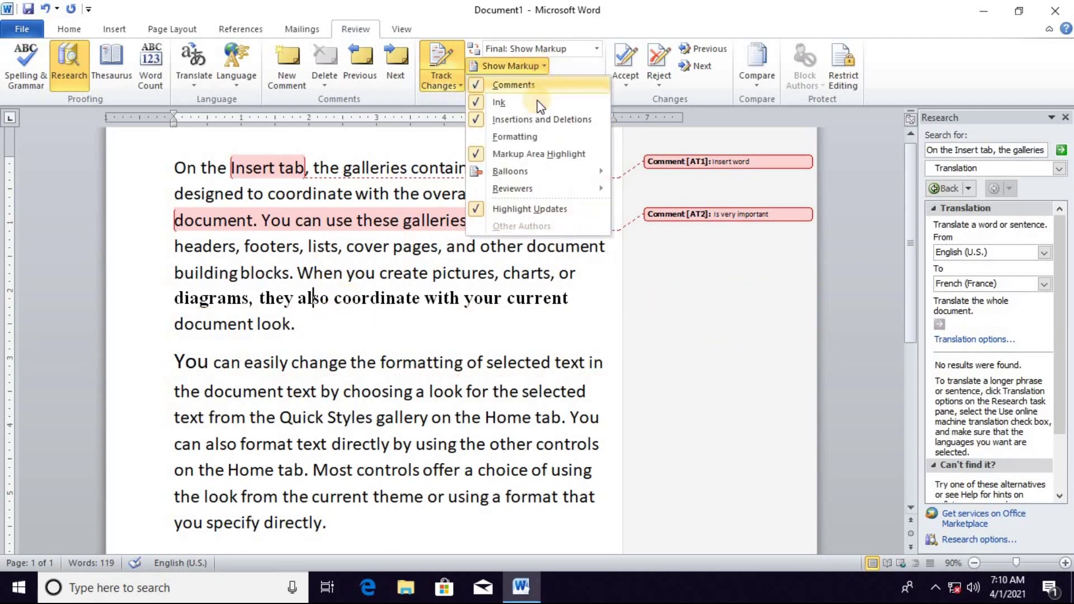
{"action": "left_click", "coordinate": [526, 136]}
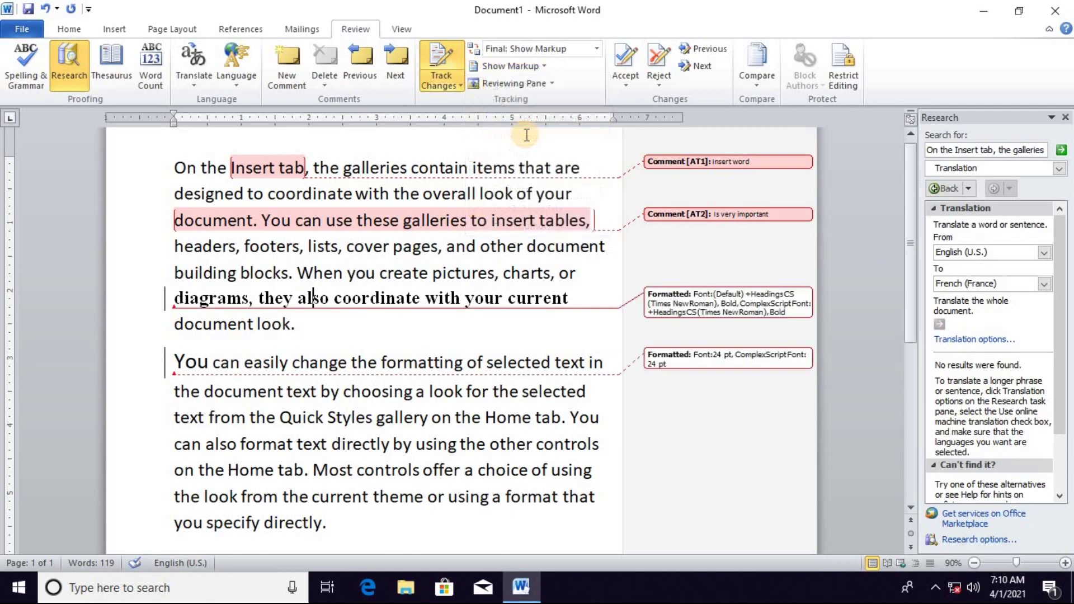
{"action": "left_click", "coordinate": [551, 84]}
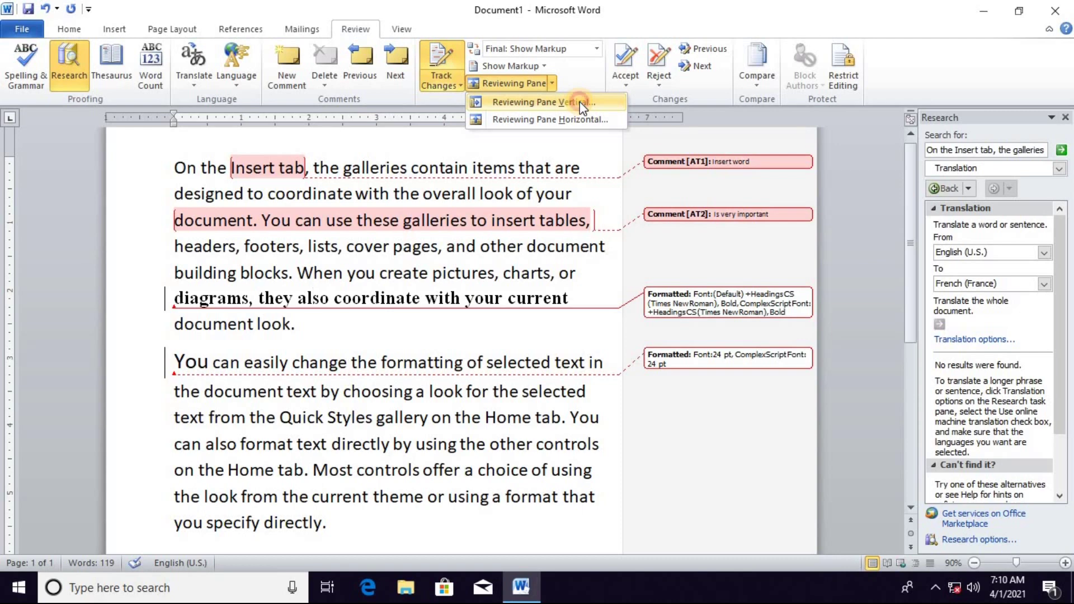
{"action": "left_click", "coordinate": [579, 102]}
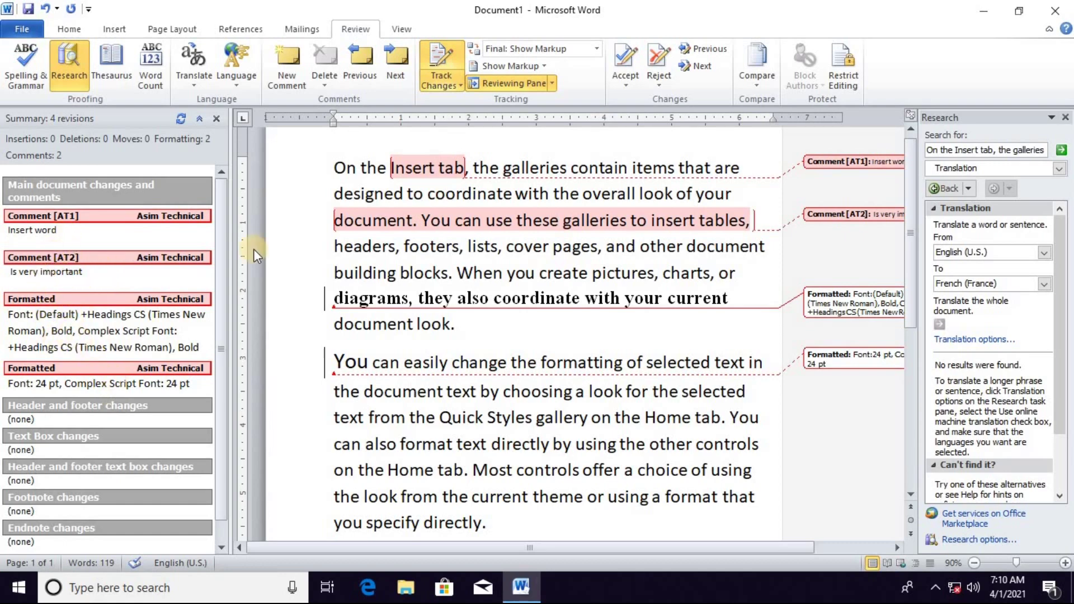
{"action": "left_click", "coordinate": [551, 84]}
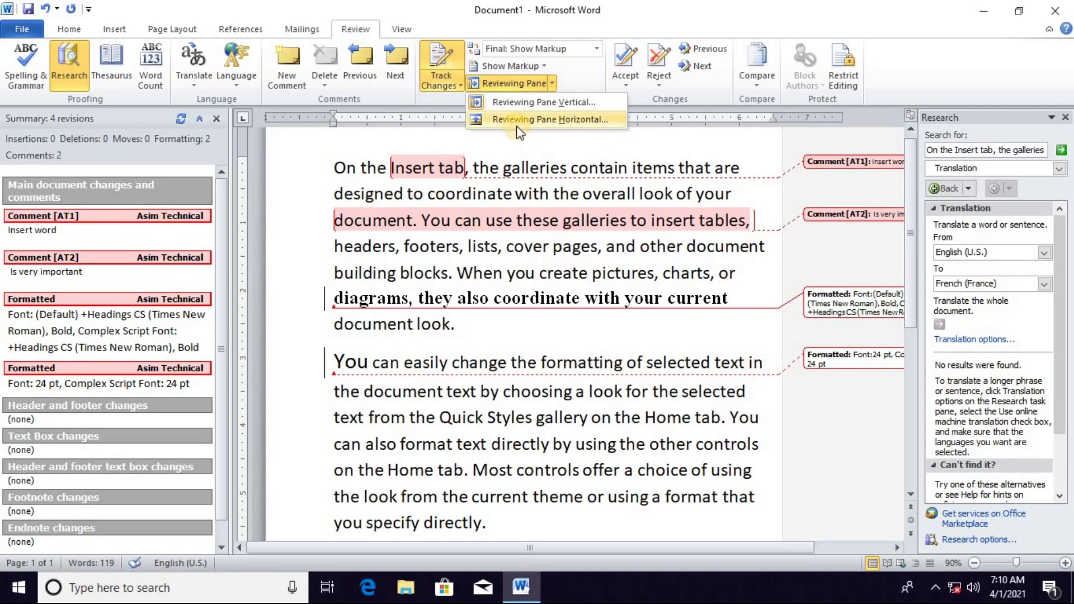
{"action": "left_click", "coordinate": [519, 121]}
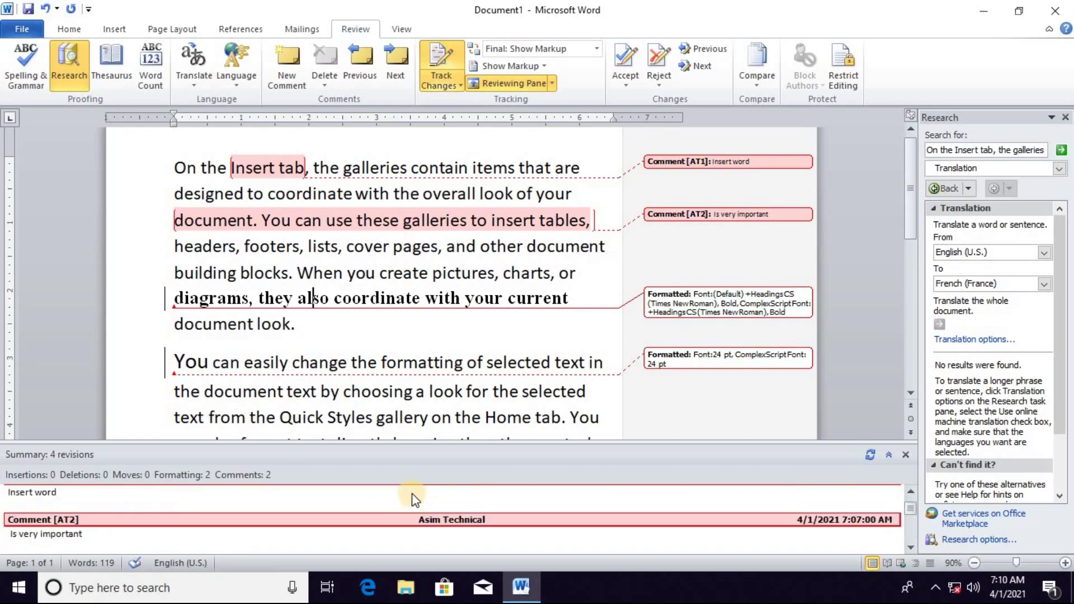
{"action": "left_click", "coordinate": [552, 83]}
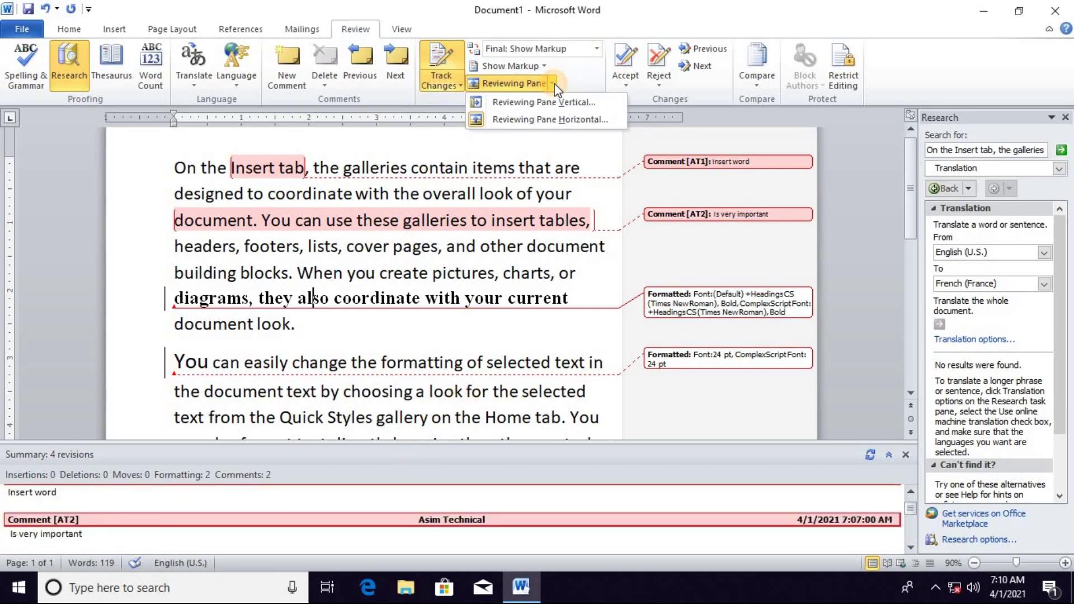
{"action": "left_click", "coordinate": [541, 103]}
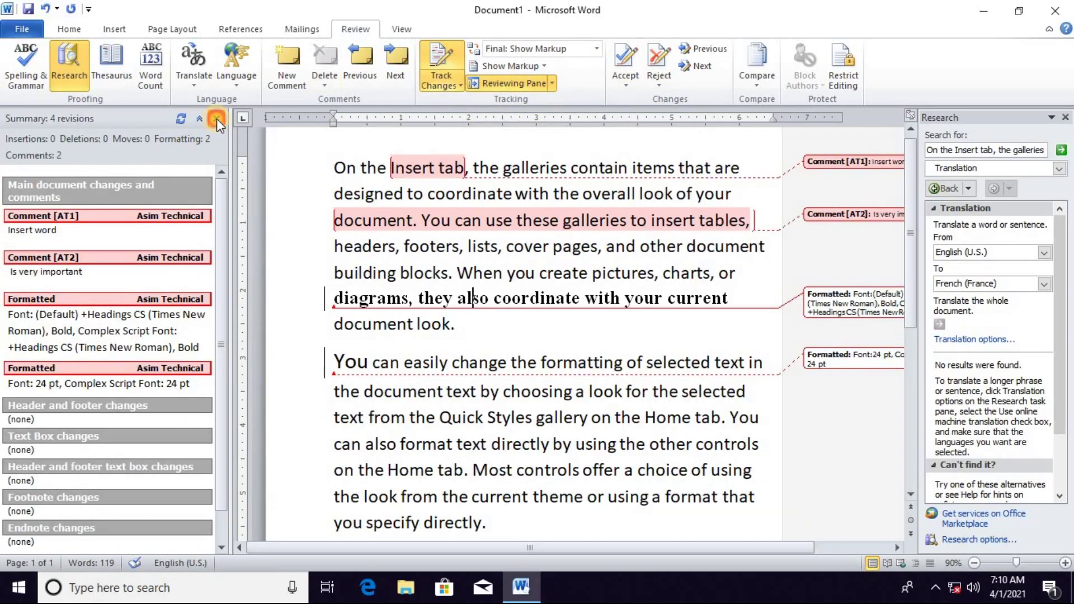
{"action": "left_click", "coordinate": [216, 119]}
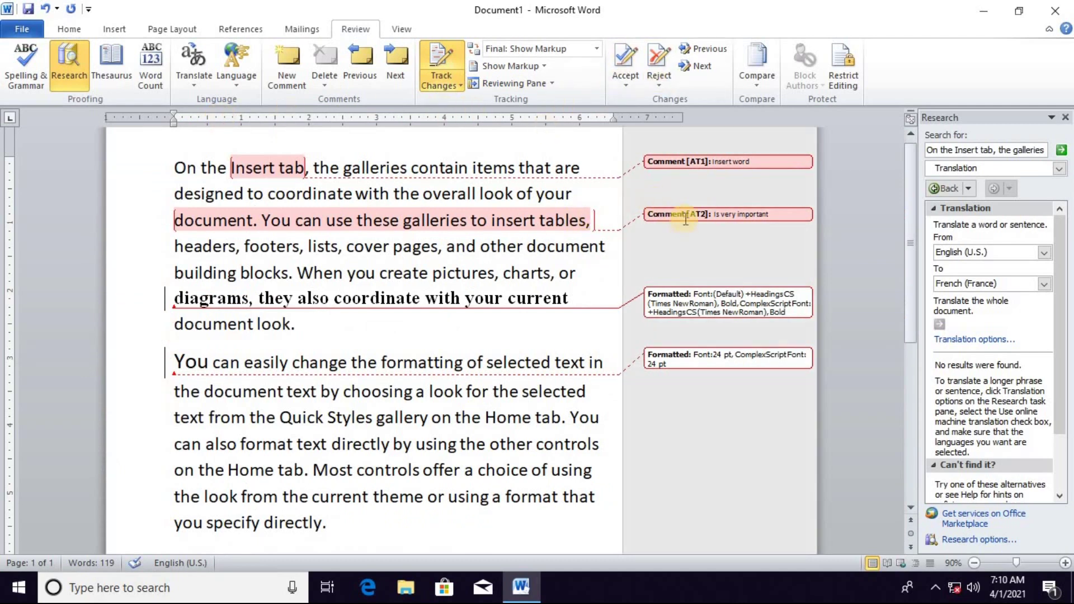
{"action": "left_click", "coordinate": [684, 299]}
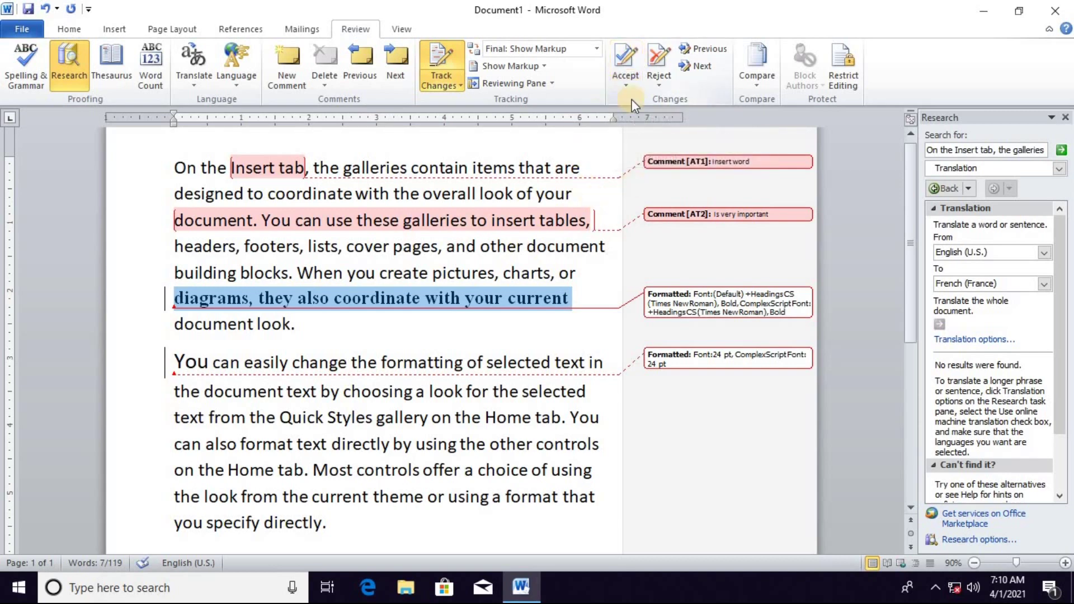
- Accept the bold change on the diagrams line, reject the 24 pt 'You' change, then undo twice
{"action": "left_click", "coordinate": [629, 61]}
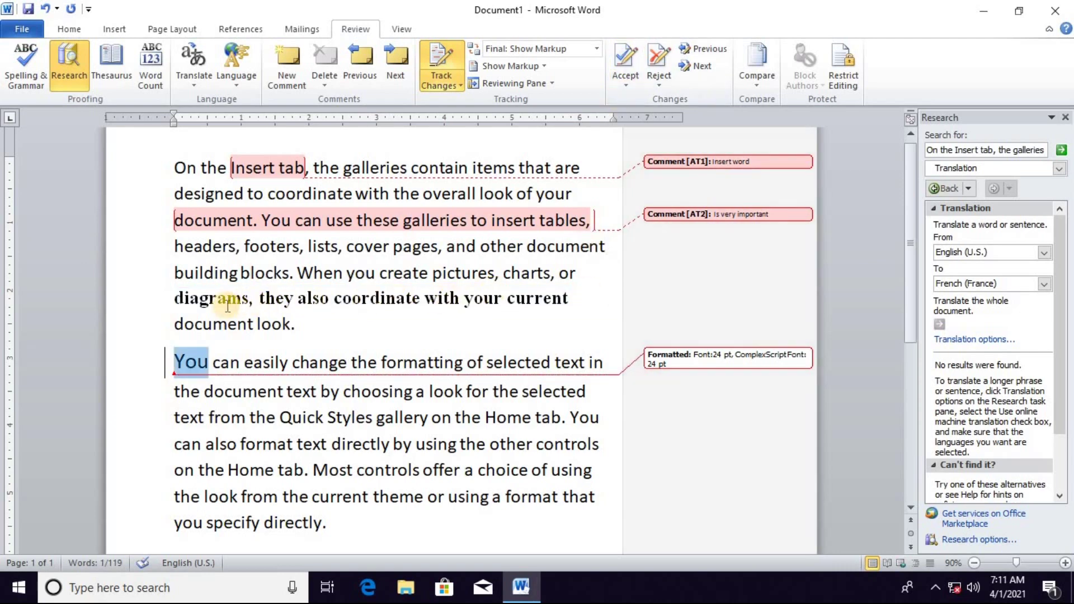
{"action": "left_click_drag", "start_coordinate": [248, 302], "coordinate": [226, 302]}
{"action": "left_click", "coordinate": [653, 362]}
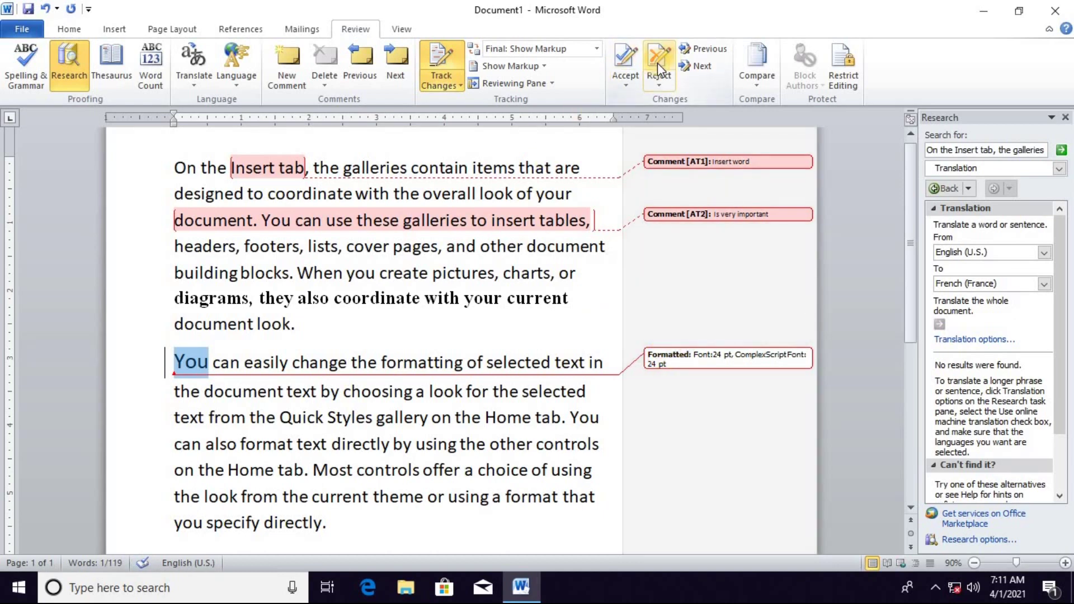
{"action": "left_click", "coordinate": [709, 364]}
{"action": "left_click", "coordinate": [660, 65]}
{"action": "left_click", "coordinate": [490, 334]}
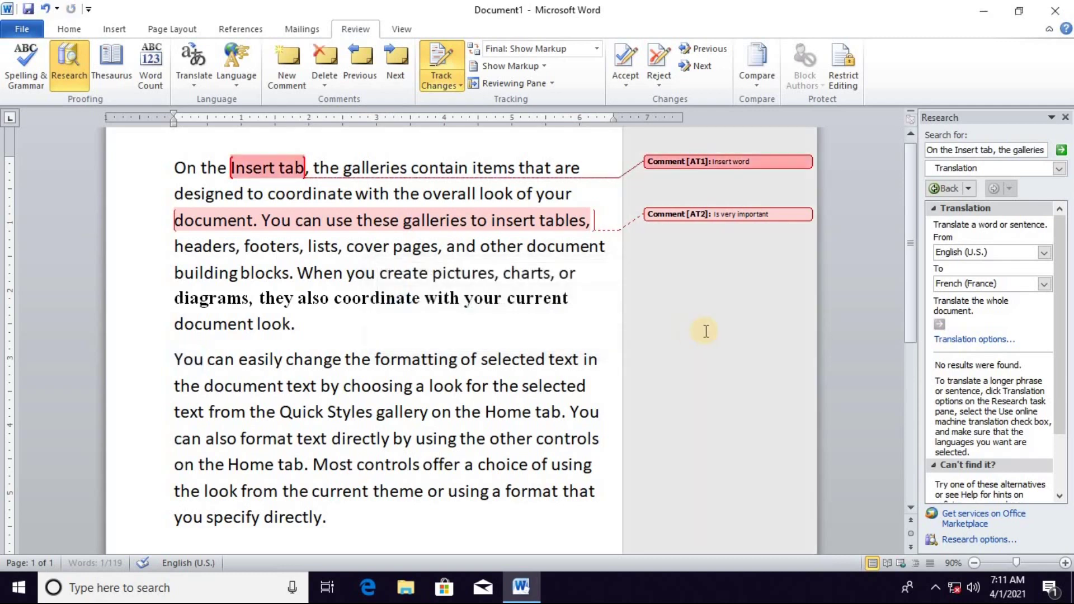
{"action": "left_click_drag", "start_coordinate": [172, 353], "coordinate": [217, 369]}
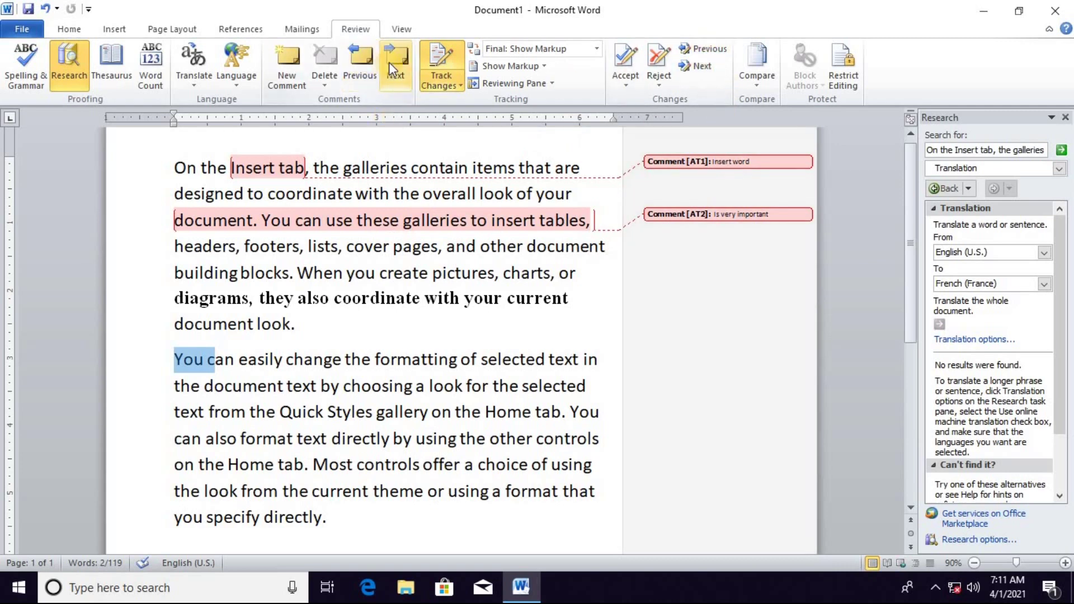
{"action": "key", "text": "ctrl+z"}
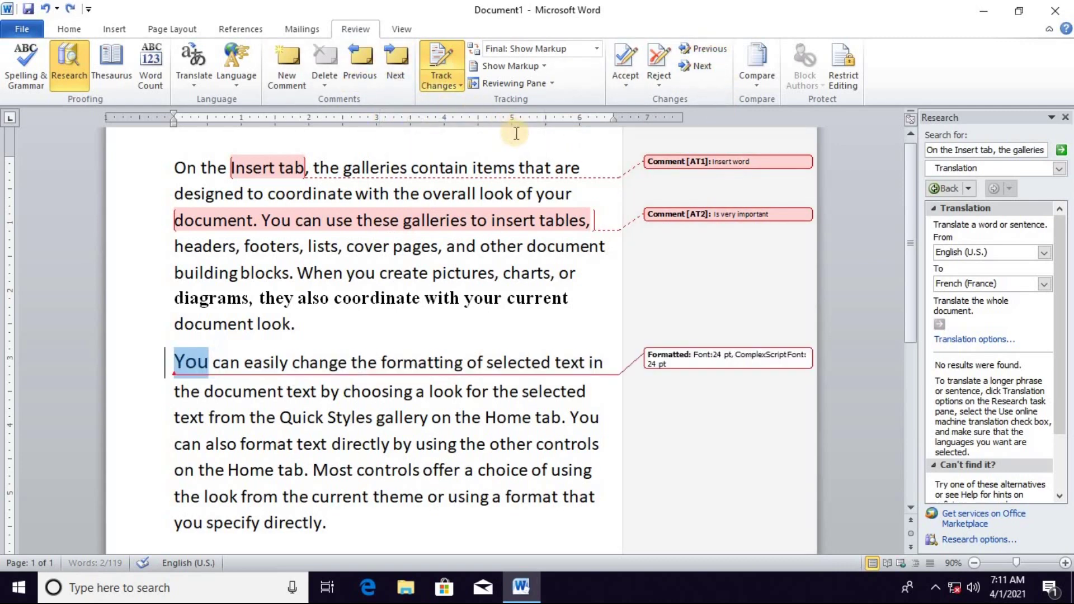
{"action": "key", "text": "ctrl+z"}
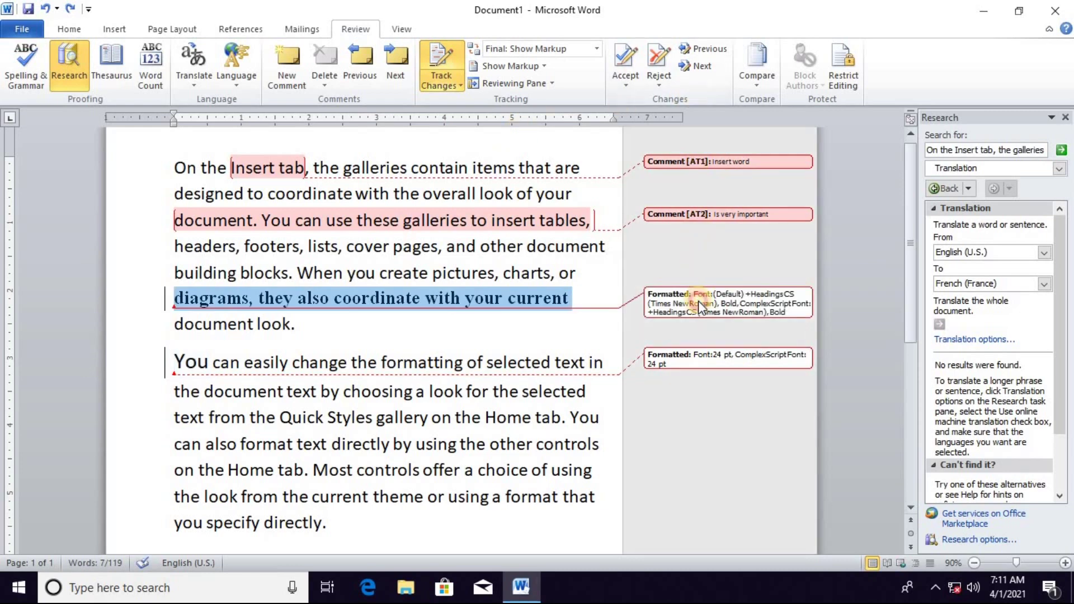
- Step through tracked changes with Previous/Next, undo earlier review edits, and delete comment AT1
{"action": "left_click", "coordinate": [677, 358]}
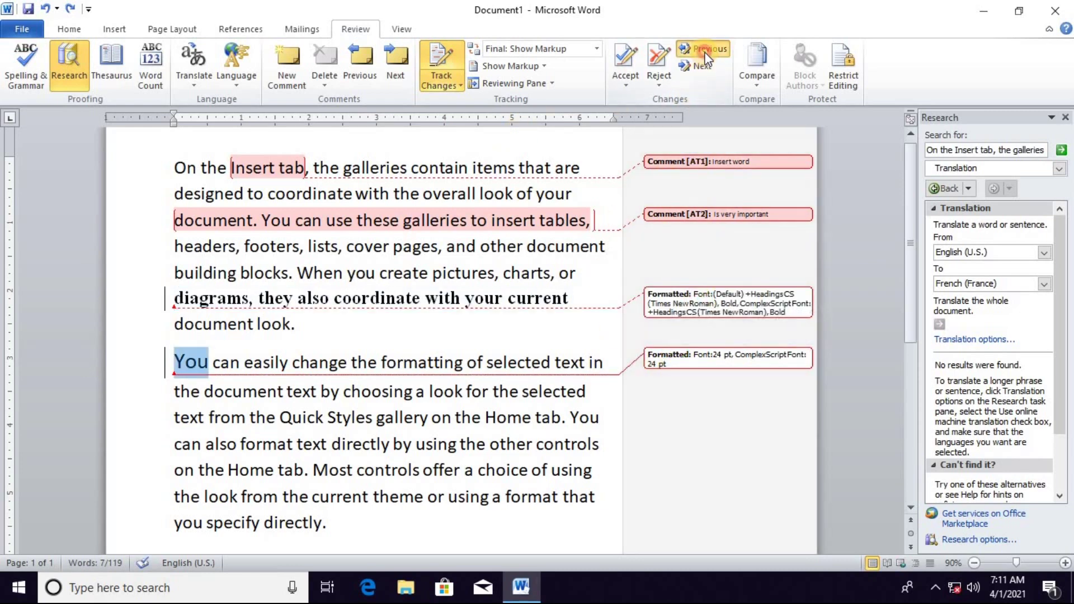
{"action": "left_click", "coordinate": [705, 51]}
{"action": "left_click", "coordinate": [706, 49]}
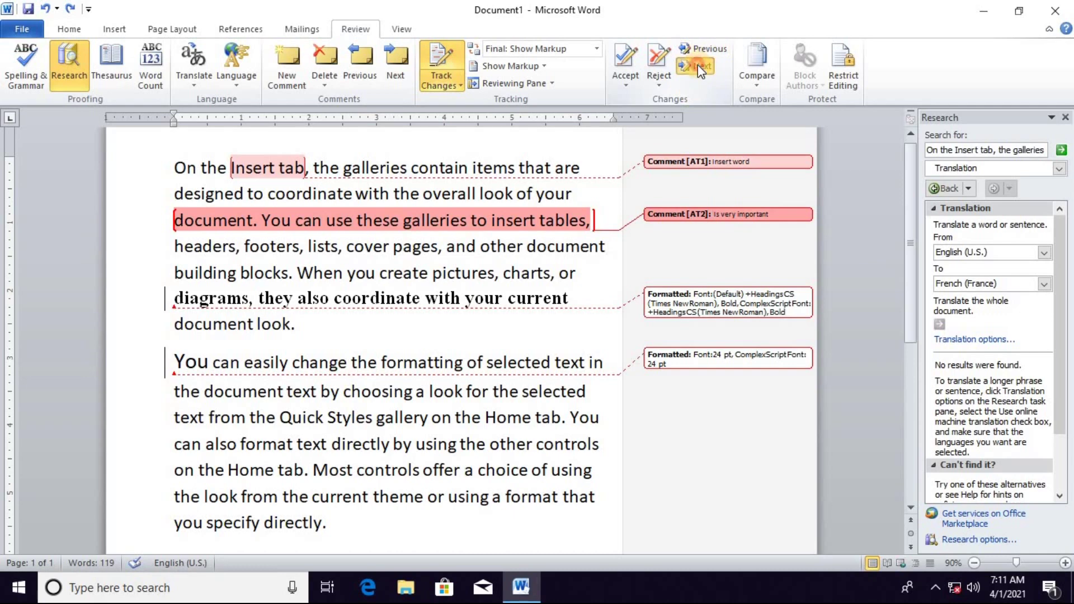
{"action": "double_click", "coordinate": [698, 65]}
{"action": "left_click", "coordinate": [707, 50]}
{"action": "left_click", "coordinate": [703, 64]}
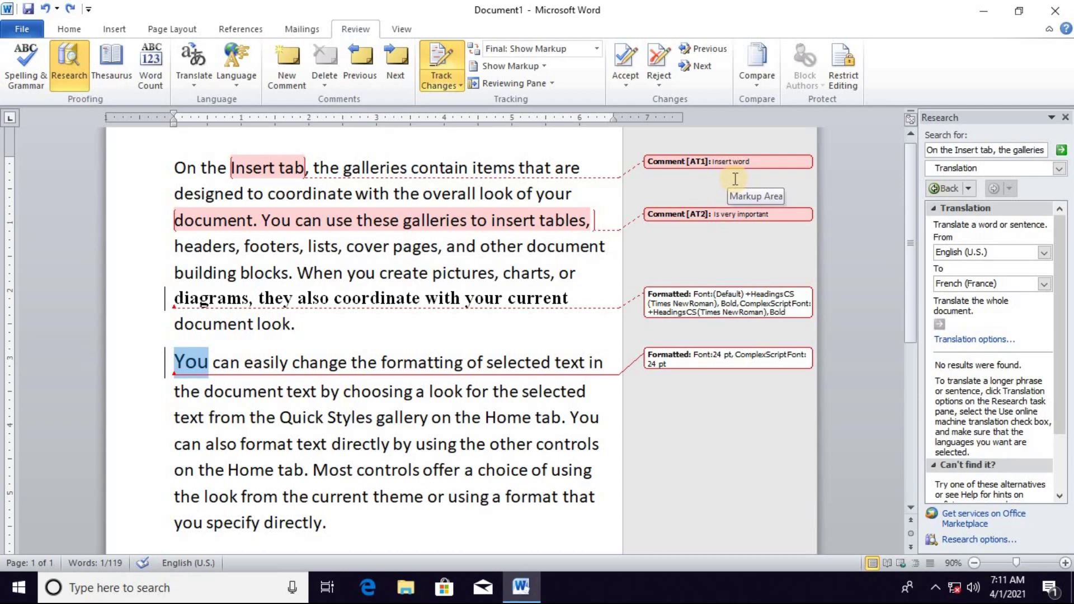
{"action": "key", "text": "ctrl+z"}
{"action": "key", "text": "ctrl+z"}
{"action": "key", "text": "ctrl+z"}
{"action": "key", "text": "ctrl+z"}
{"action": "key", "text": "ctrl+z"}
{"action": "key", "text": "ctrl+z"}
{"action": "left_click", "coordinate": [613, 168]}
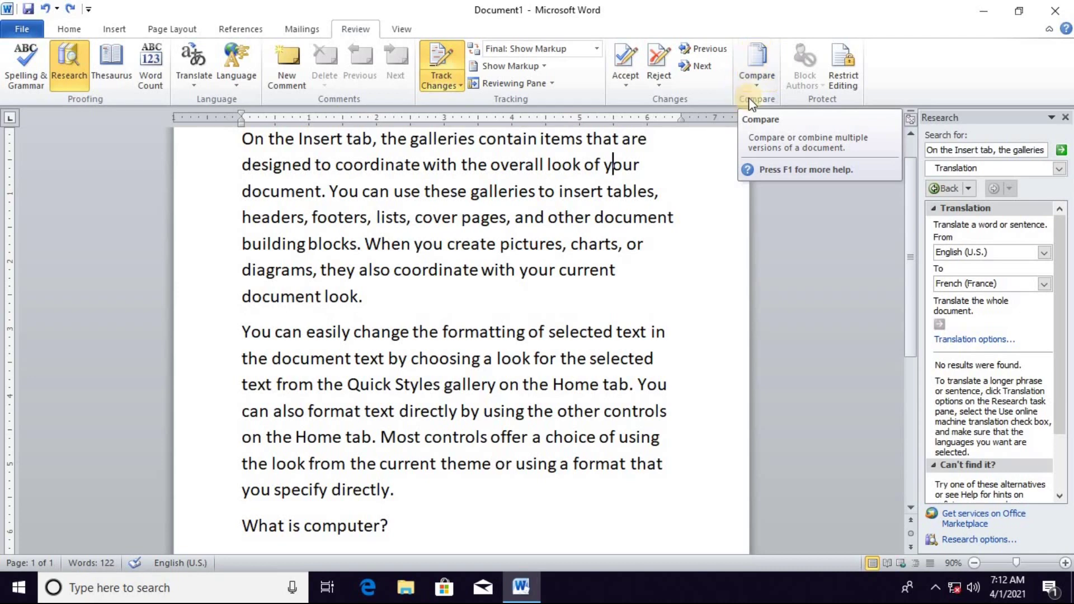
{"action": "left_click", "coordinate": [764, 84]}
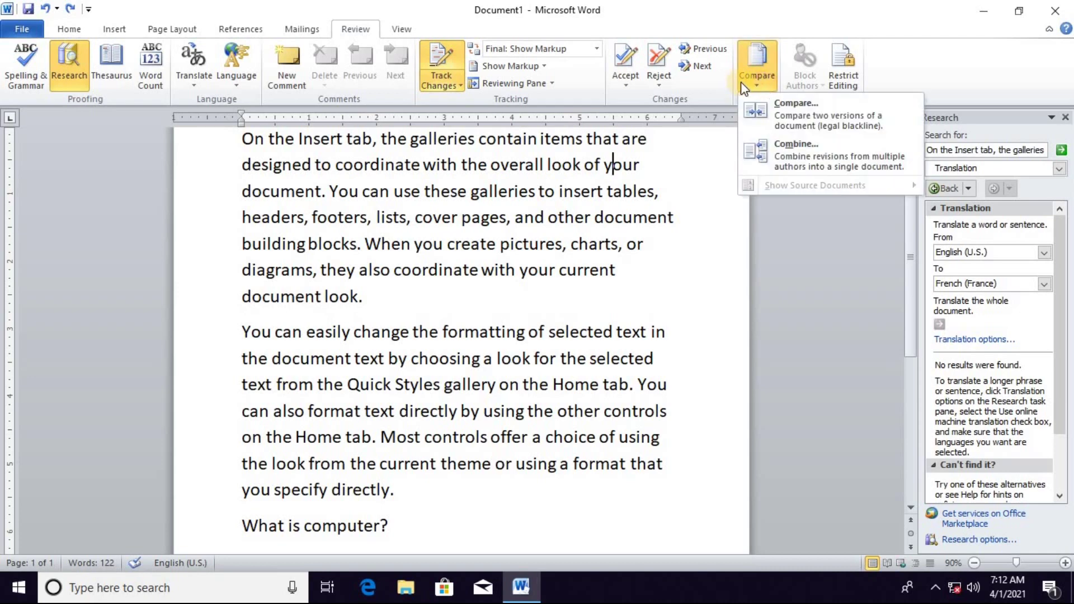
{"action": "left_click", "coordinate": [758, 87]}
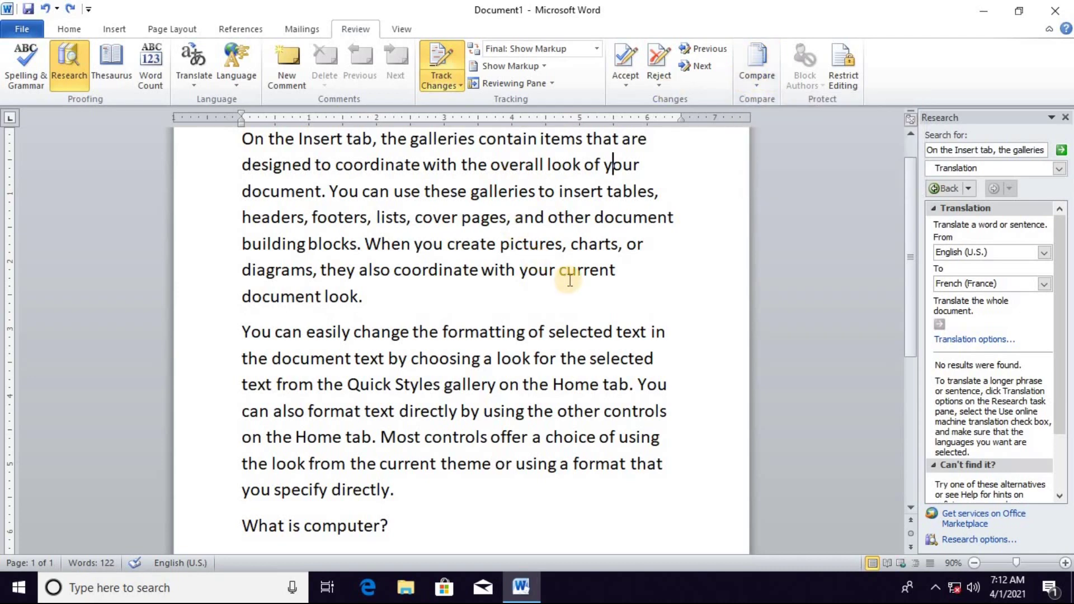
{"action": "scroll", "coordinate": [579, 264], "scroll_direction": "up", "scroll_amount": 1}
{"action": "scroll", "coordinate": [579, 264], "scroll_direction": "down", "scroll_amount": 3}
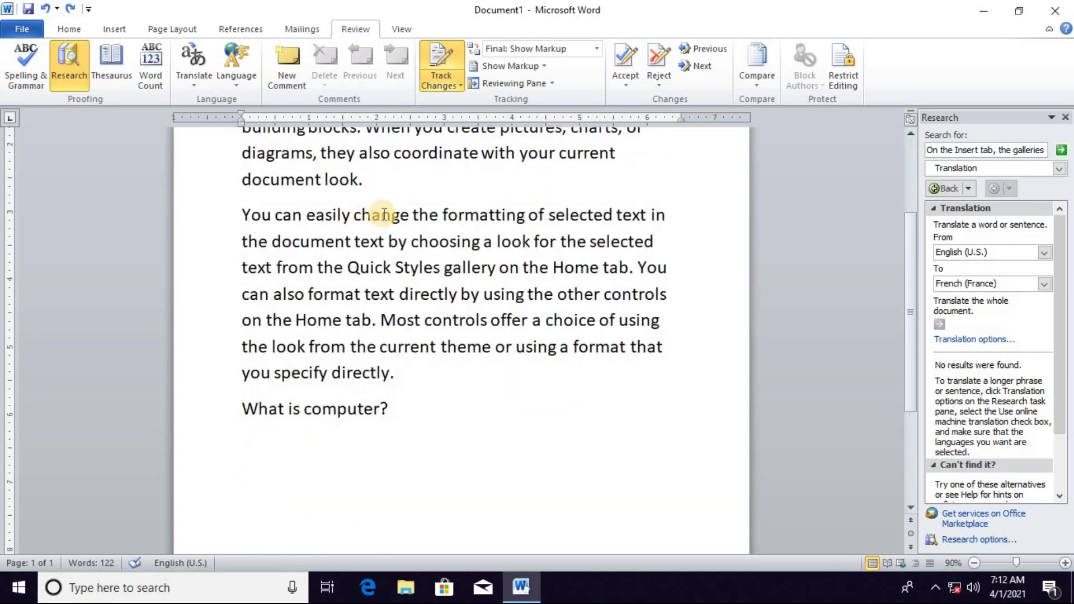
{"action": "scroll", "coordinate": [384, 214], "scroll_direction": "up", "scroll_amount": 2}
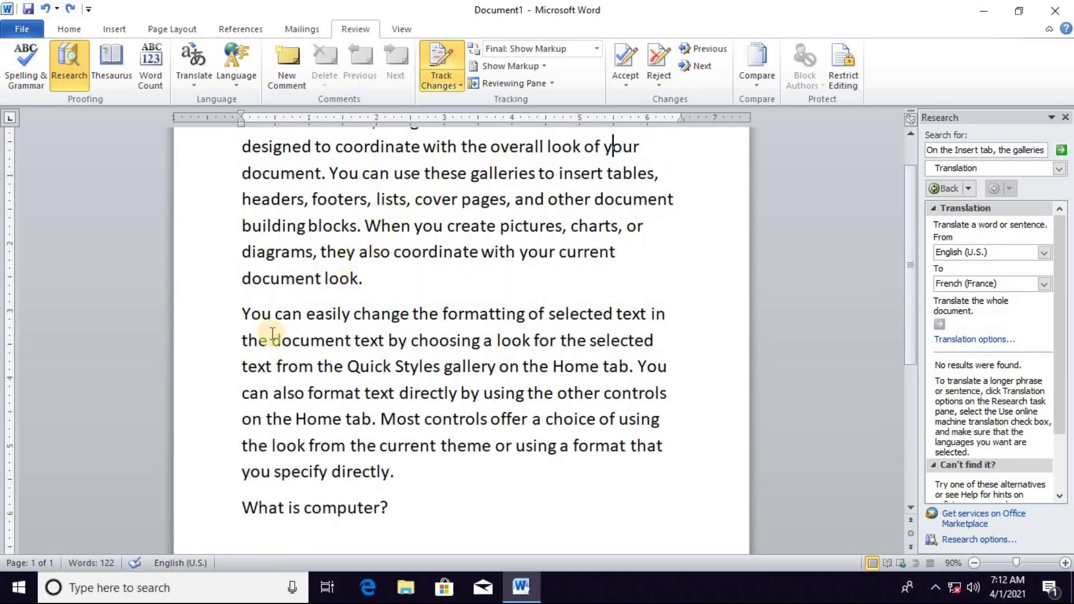
{"action": "mouse_move", "coordinate": [243, 314]}
{"action": "left_mouse_down"}
{"action": "mouse_move", "coordinate": [334, 410]}
{"action": "mouse_move", "coordinate": [308, 341]}
{"action": "left_mouse_up"}
{"action": "left_click", "coordinate": [453, 280]}
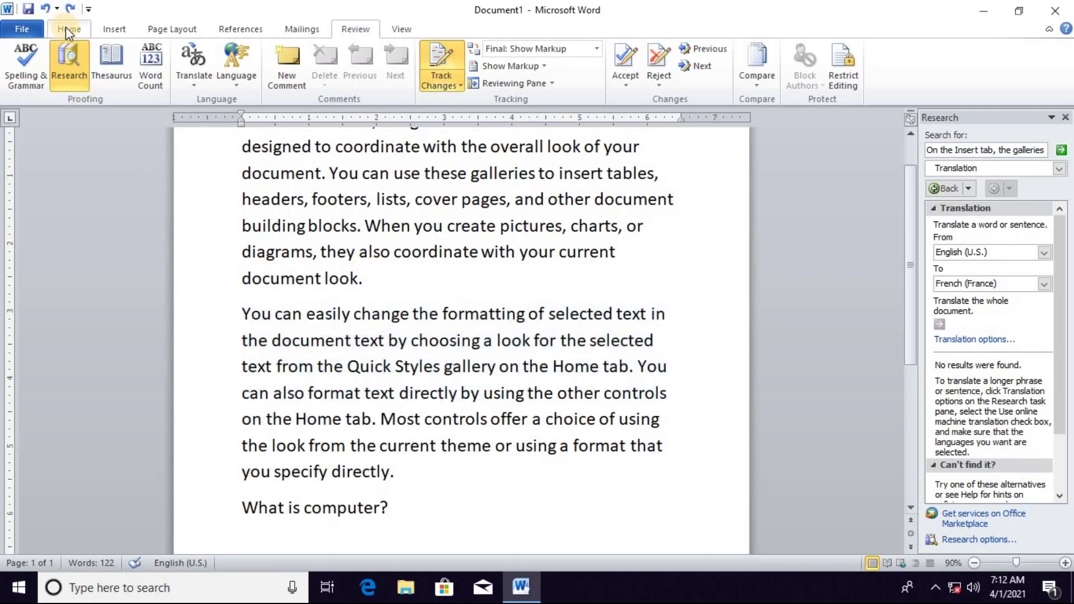
{"action": "left_click", "coordinate": [21, 28]}
- Save the document to the Desktop as a Word document named '1'
{"action": "key", "text": "ctrl+s"}
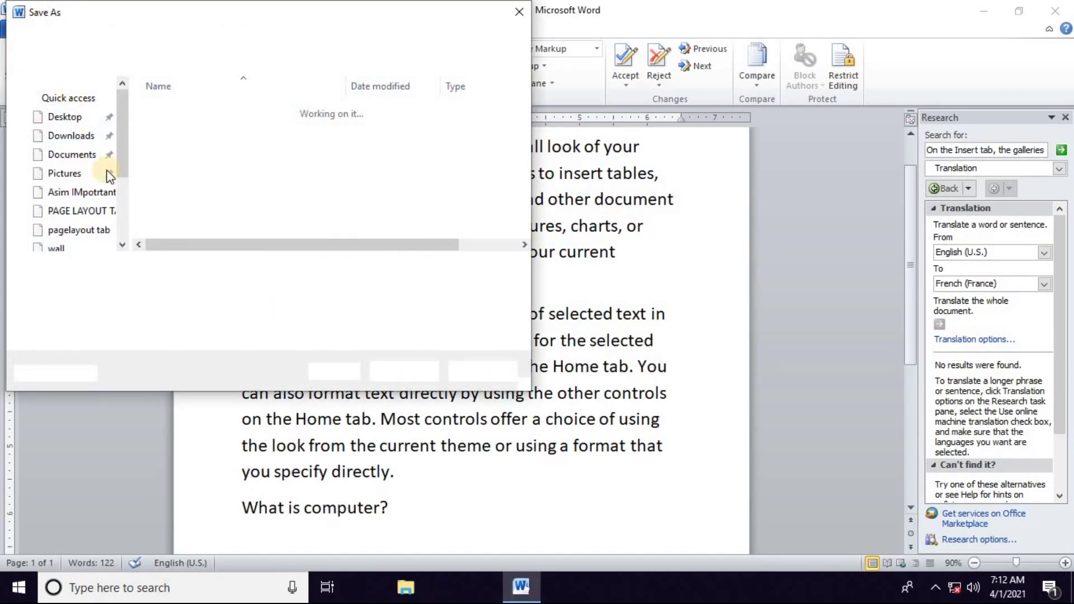
{"action": "type", "text": "1"}
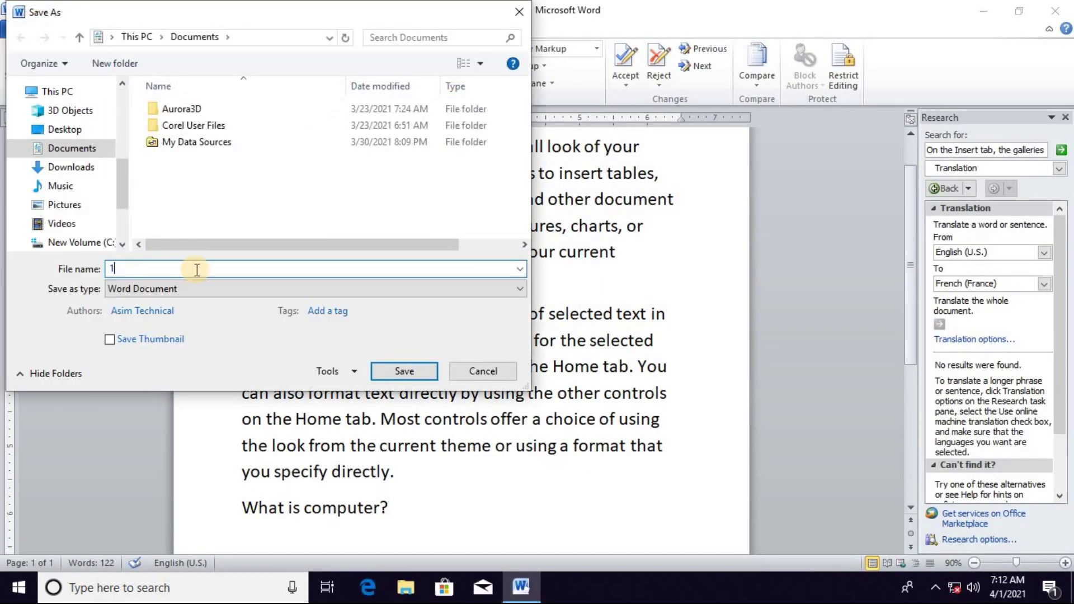
{"action": "left_click", "coordinate": [78, 139]}
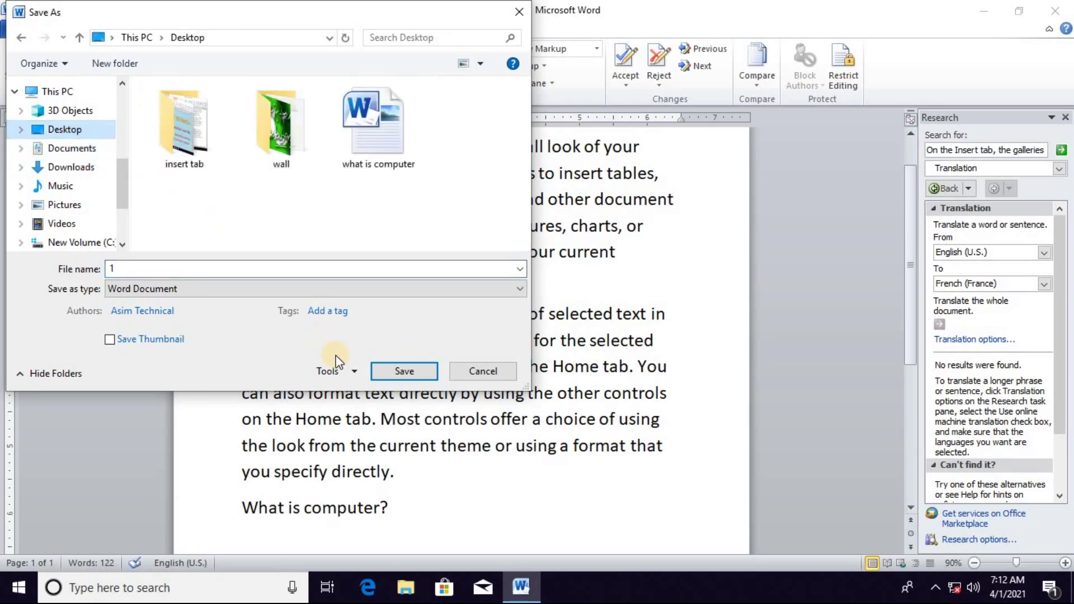
{"action": "left_click", "coordinate": [423, 373]}
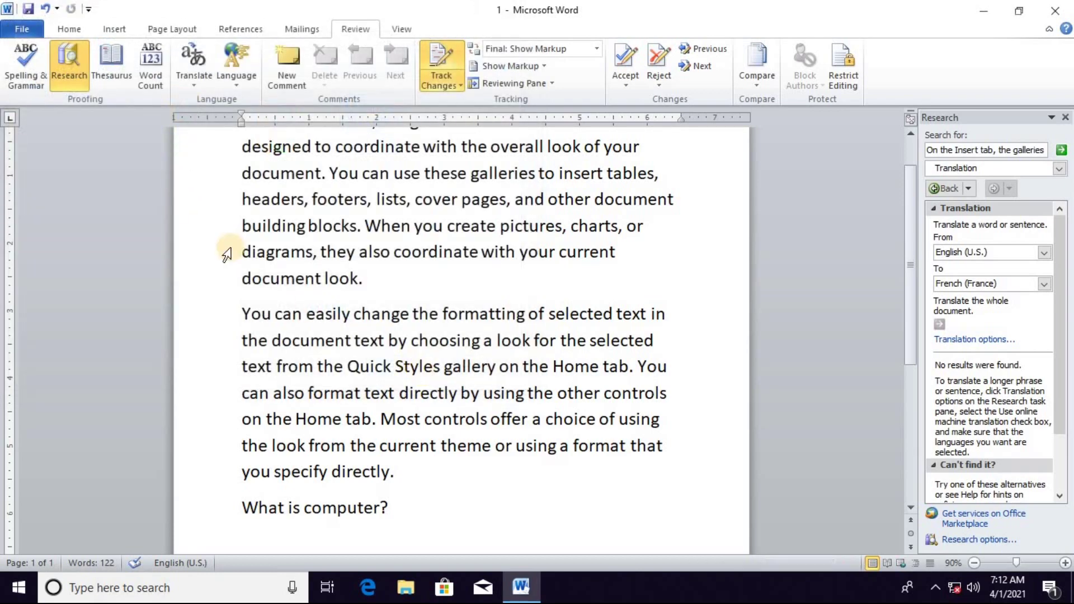
- Place the caret at the end of the 'What is computer?' line
{"action": "scroll", "coordinate": [303, 316], "scroll_direction": "up", "scroll_amount": 2}
{"action": "scroll", "coordinate": [303, 317], "scroll_direction": "down", "scroll_amount": 4}
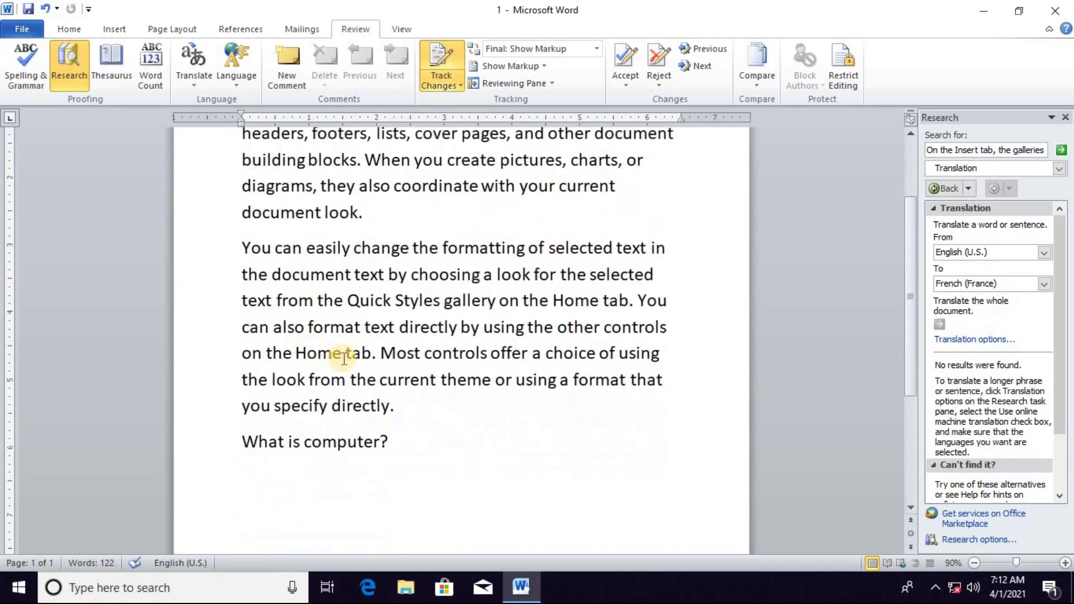
{"action": "left_click", "coordinate": [399, 437]}
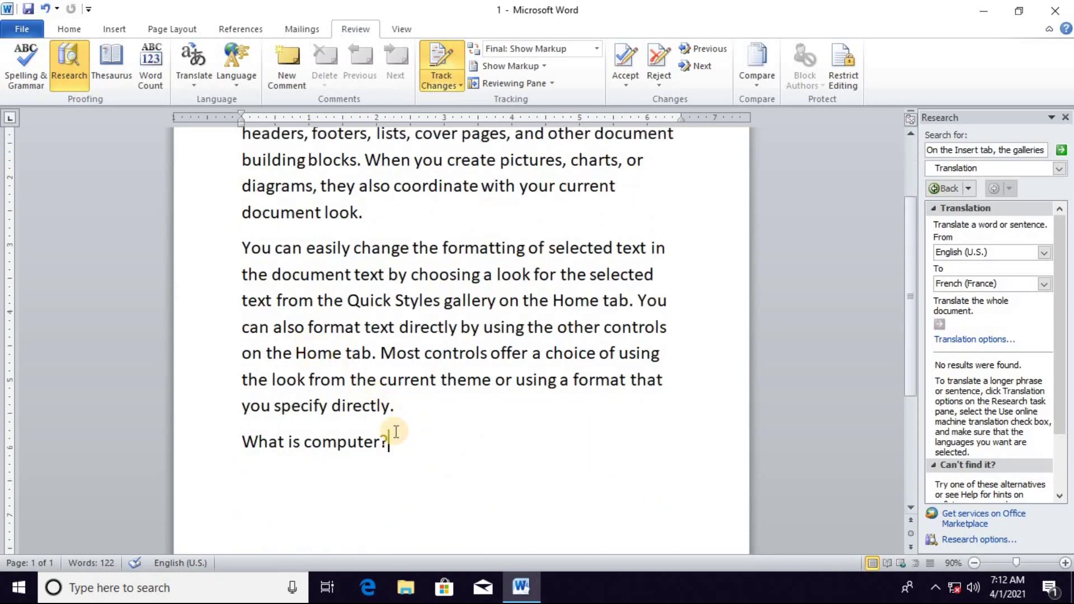
- Discard the tracked characters just typed and turn off Track Changes
{"action": "key", "text": "Return"}
{"action": "type", "text": "=ran"}
{"action": "key", "text": "BackSpace"}
{"action": "key", "text": "BackSpace"}
{"action": "key", "text": "BackSpace"}
{"action": "key", "text": "BackSpace"}
{"action": "key", "text": "BackSpace"}
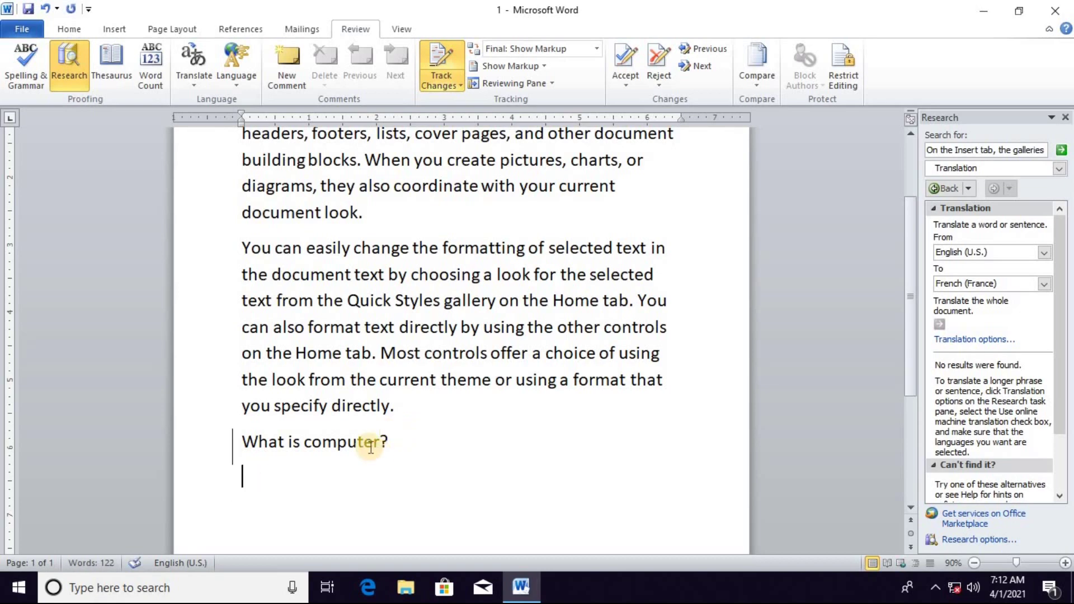
{"action": "left_click", "coordinate": [441, 59]}
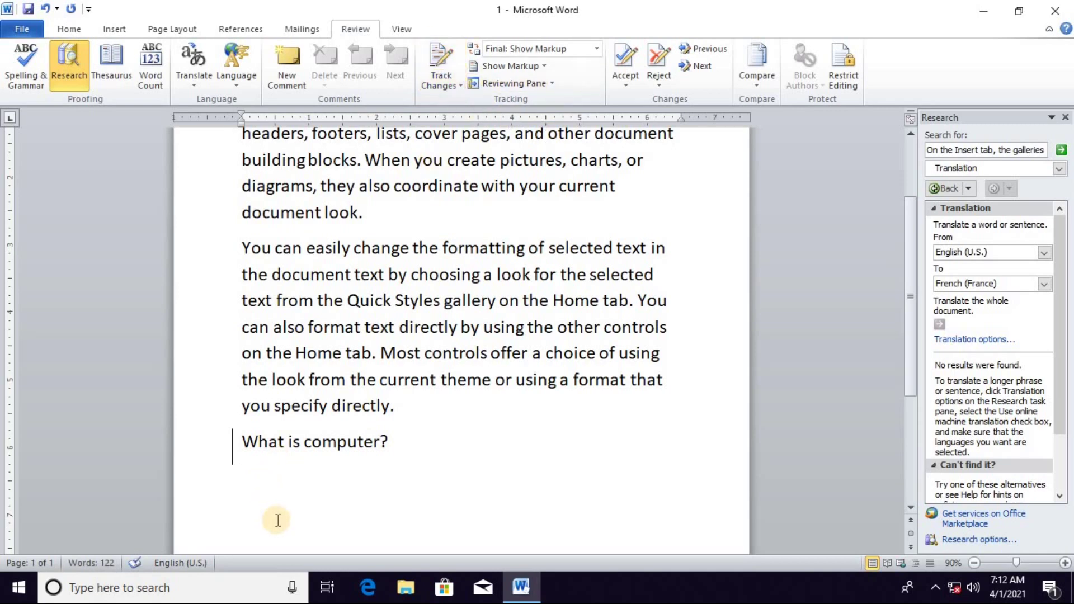
- Generate sample paragraphs with =rand() on a new line below 'What is computer?'
{"action": "key", "text": "Return"}
{"action": "type", "text": "=rand()"}
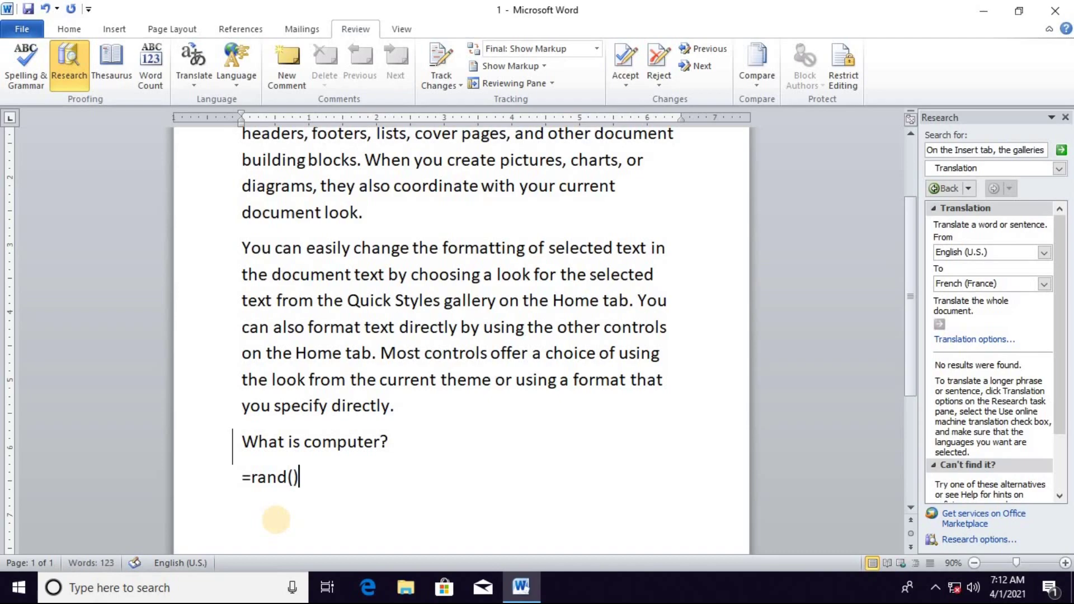
{"action": "key", "text": "Return"}
{"action": "scroll", "coordinate": [254, 477], "scroll_direction": "up", "scroll_amount": 5}
{"action": "scroll", "coordinate": [263, 451], "scroll_direction": "up", "scroll_amount": 3}
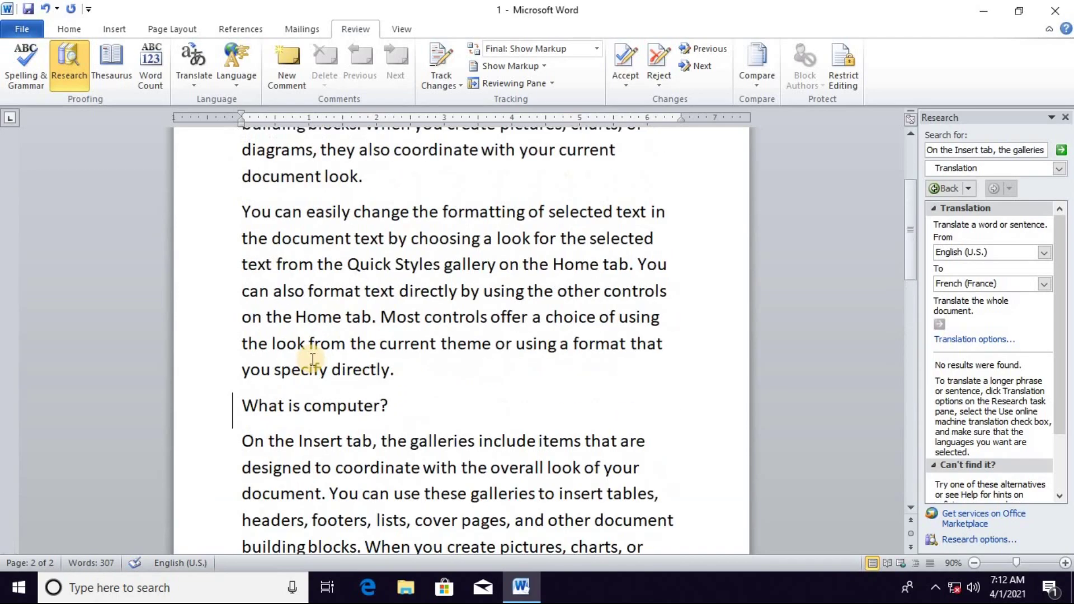
{"action": "scroll", "coordinate": [269, 392], "scroll_direction": "up", "scroll_amount": 2}
{"action": "key", "text": "alt+w"}
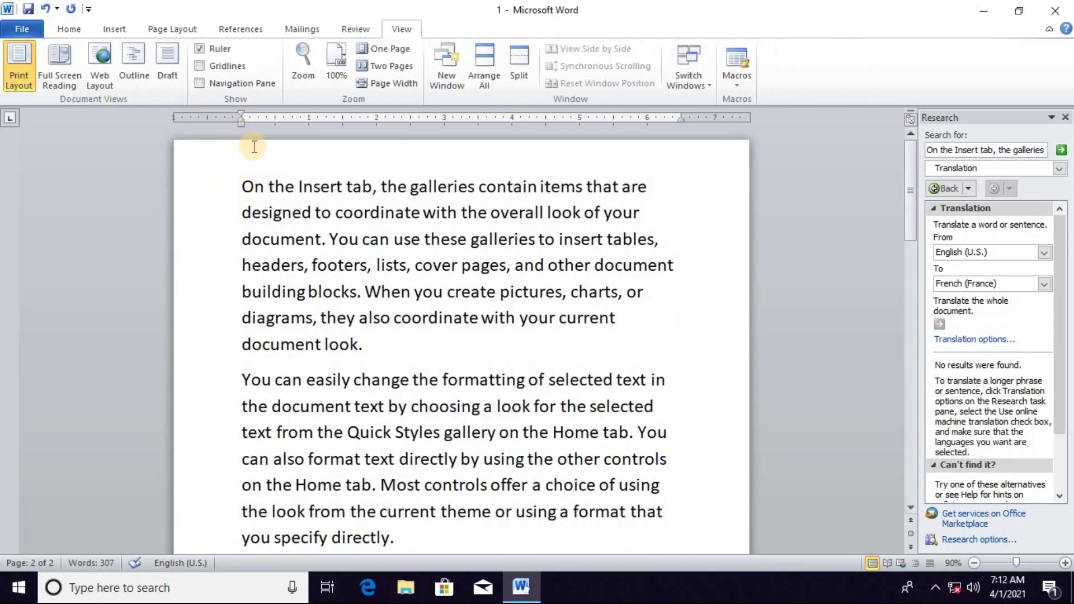
{"action": "left_click", "coordinate": [21, 29]}
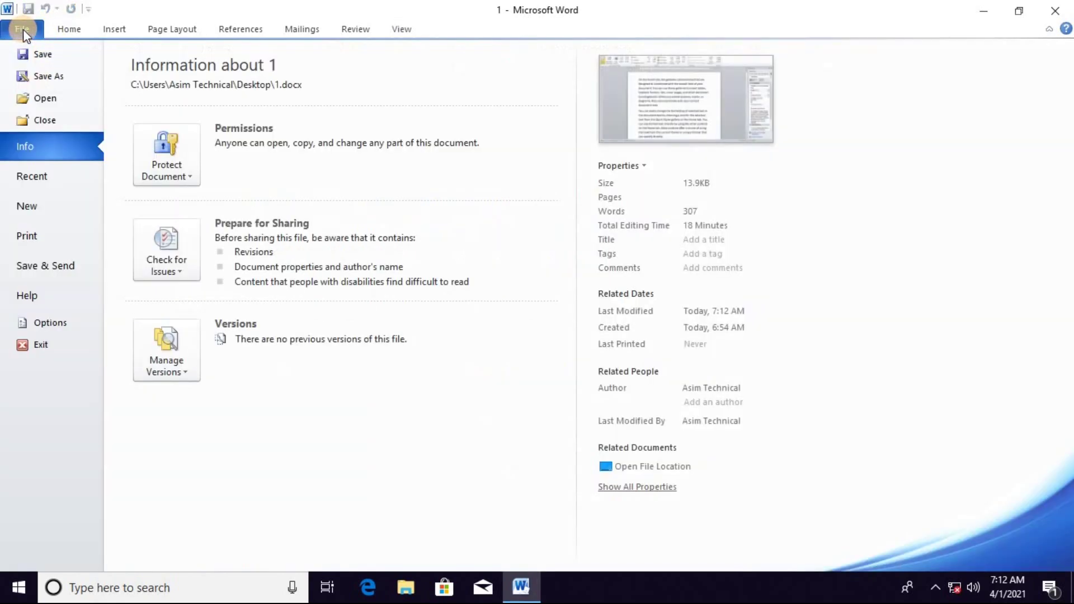
- Save the expanded document to the Desktop under the name '2'
{"action": "left_click", "coordinate": [48, 76]}
{"action": "type", "text": "2"}
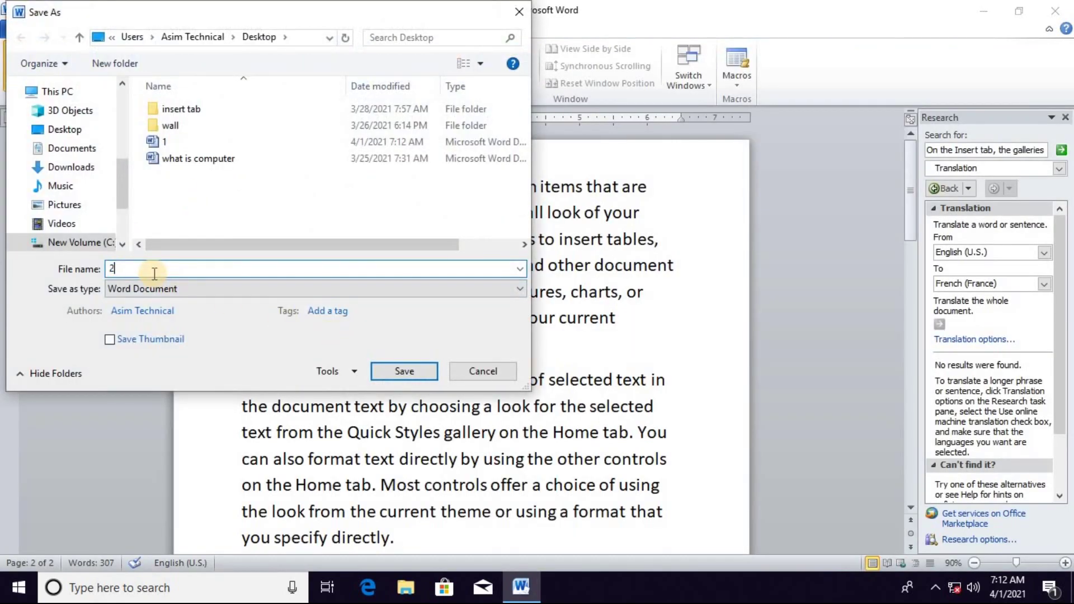
{"action": "left_click", "coordinate": [407, 371]}
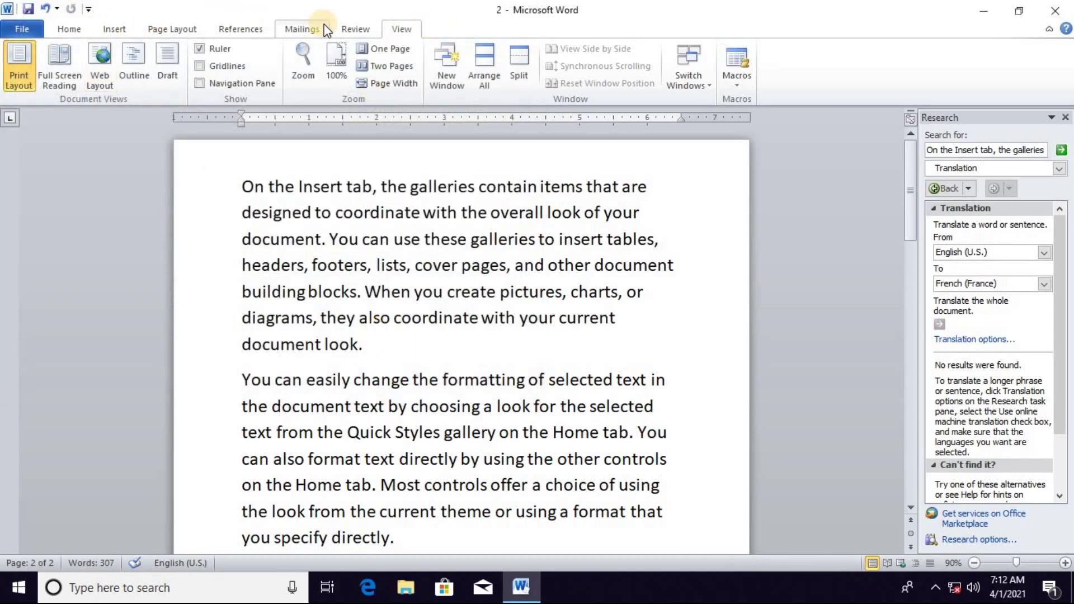
{"action": "left_click", "coordinate": [355, 32]}
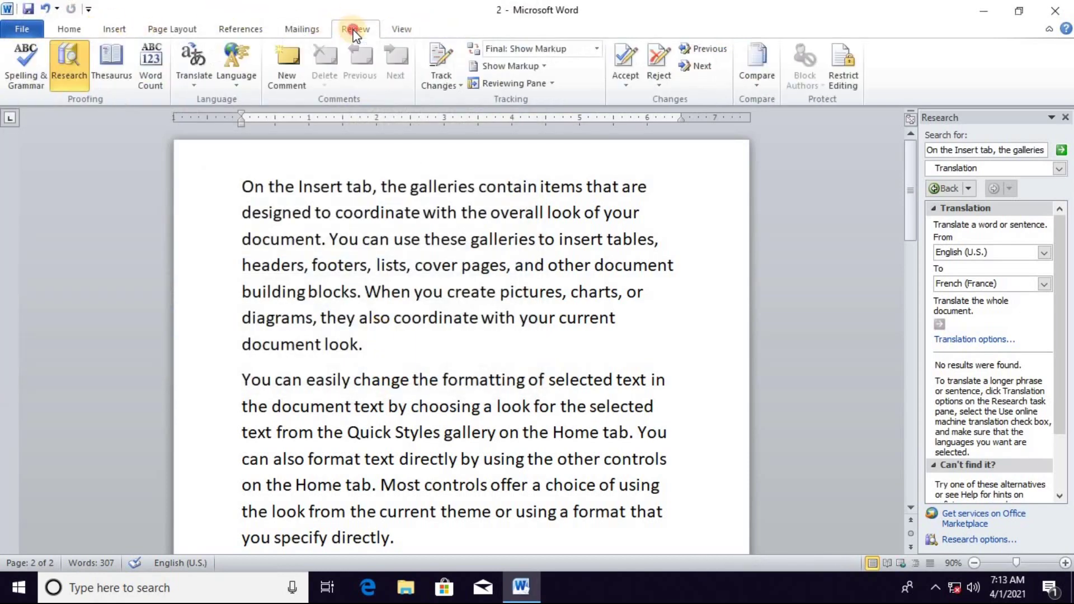
- Compare file '1' as the original against file '2' as the revised document
{"action": "left_click", "coordinate": [754, 86]}
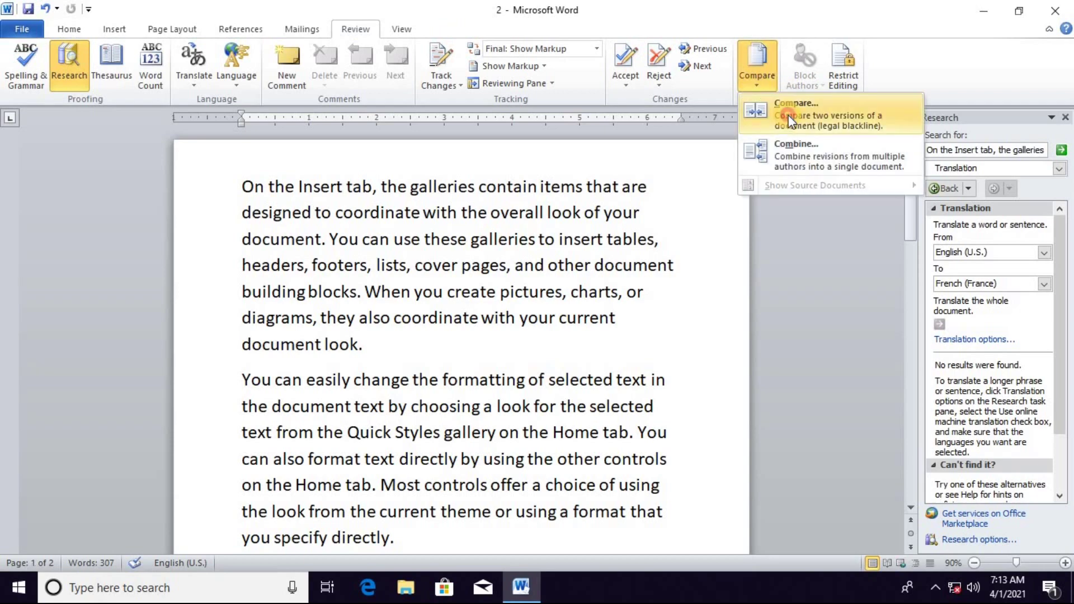
{"action": "left_click", "coordinate": [757, 106]}
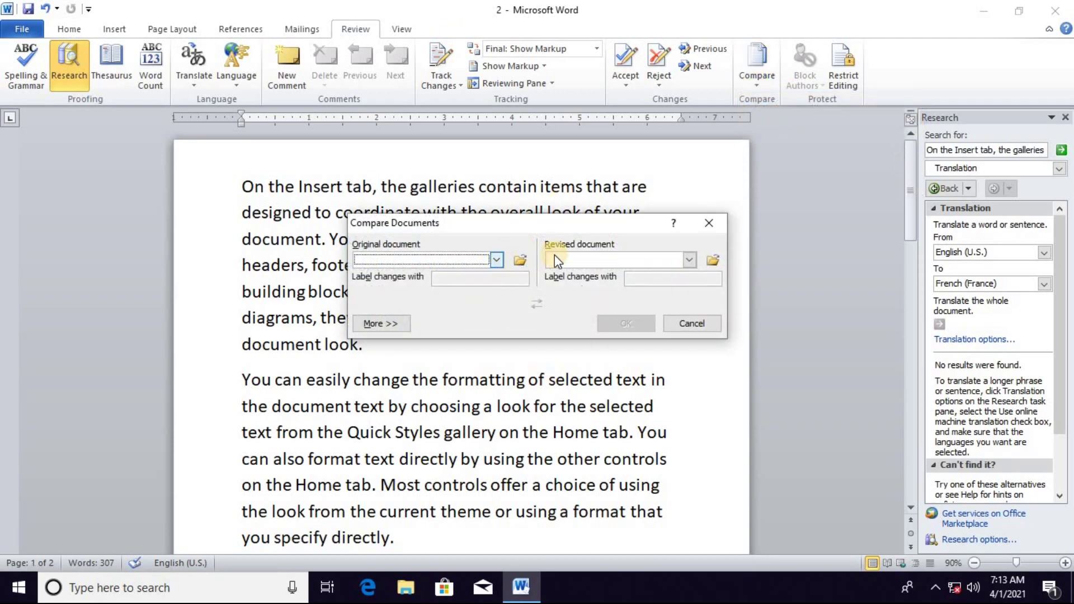
{"action": "left_click", "coordinate": [522, 261]}
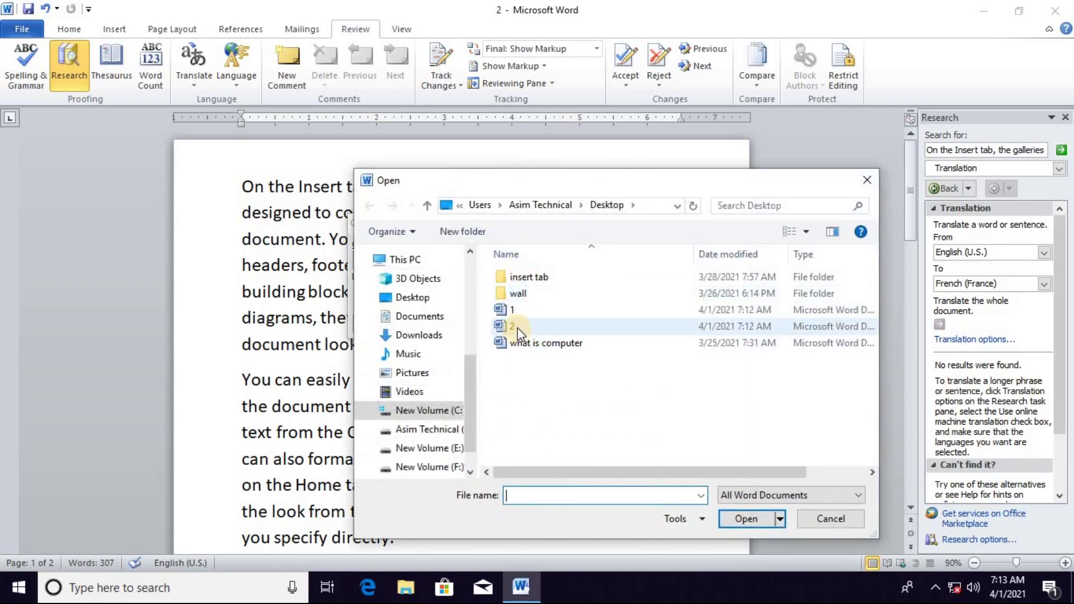
{"action": "left_click", "coordinate": [512, 311]}
{"action": "left_click", "coordinate": [748, 520]}
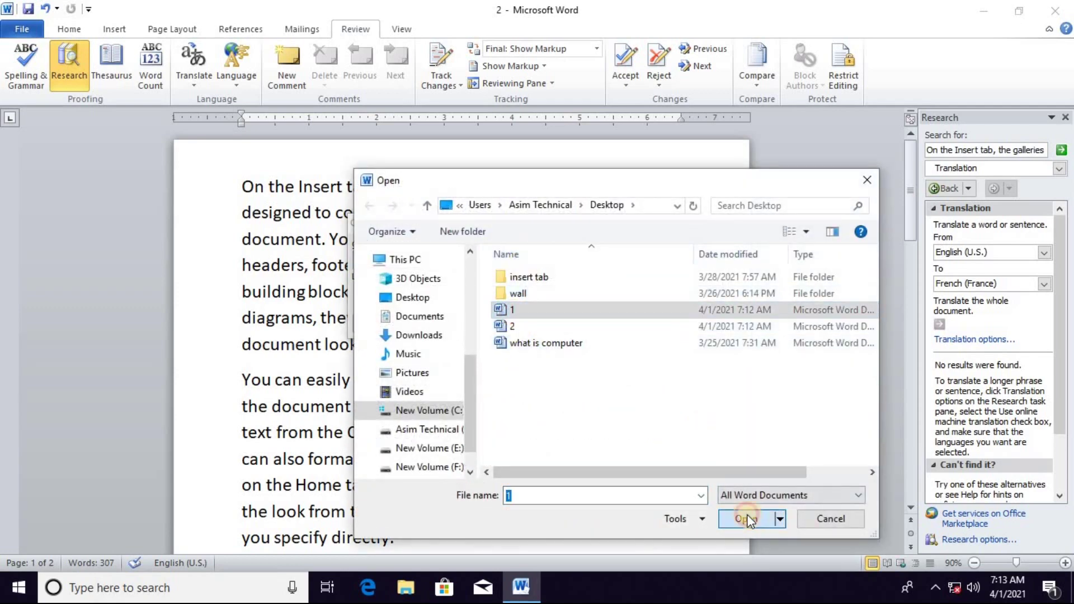
{"action": "left_click", "coordinate": [719, 260]}
{"action": "left_click", "coordinate": [512, 327]}
{"action": "left_click", "coordinate": [747, 519]}
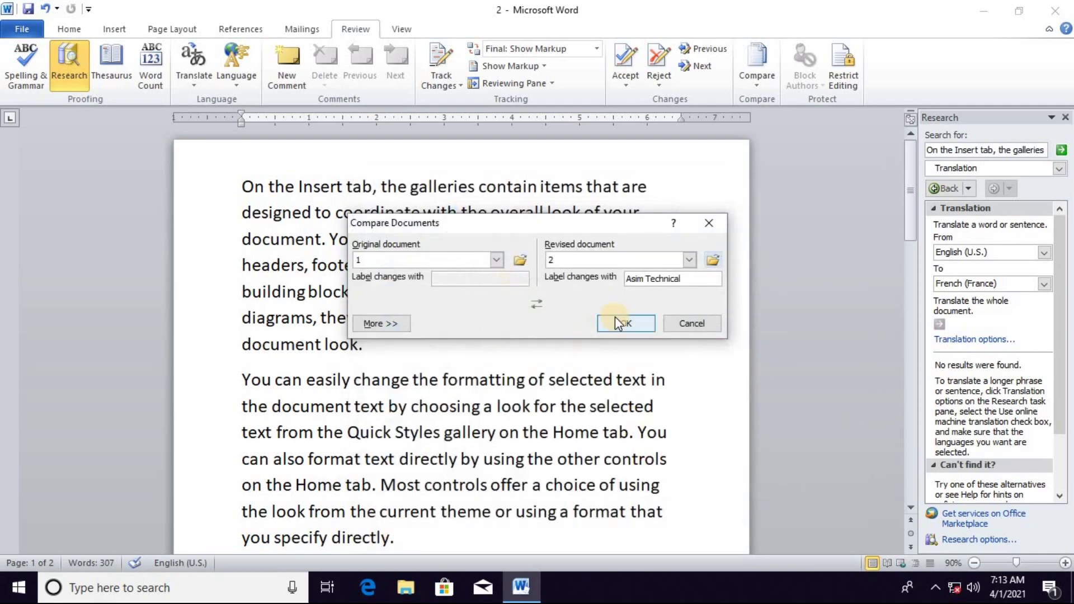
{"action": "left_click", "coordinate": [627, 324]}
{"action": "left_click", "coordinate": [478, 331]}
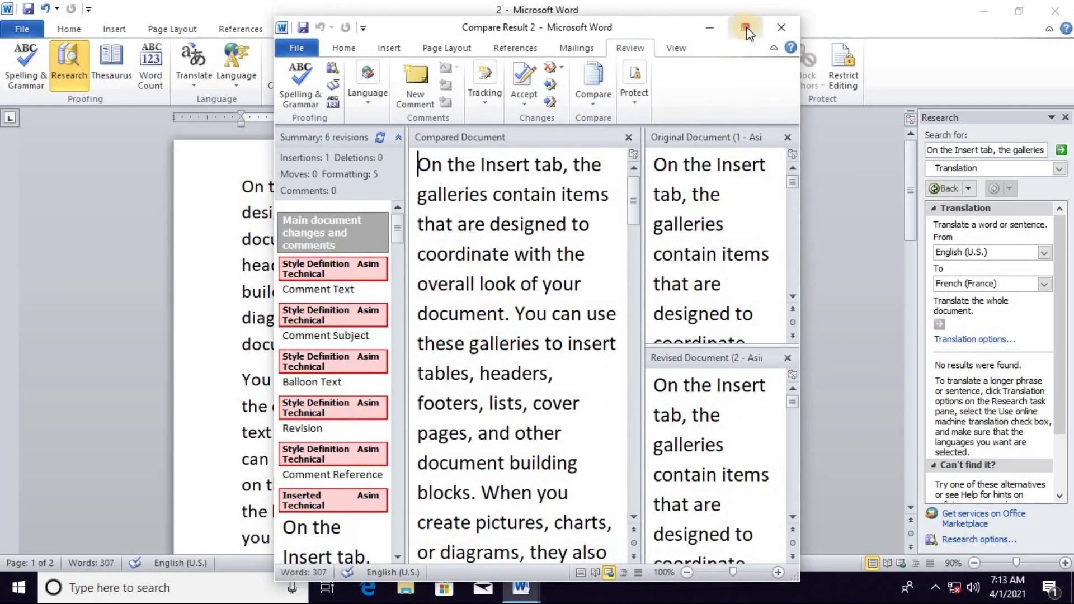
- Maximize the Compare Result 2 window and scroll through the compared documents
{"action": "left_click", "coordinate": [746, 27]}
{"action": "scroll", "coordinate": [805, 442], "scroll_direction": "down", "scroll_amount": 1}
{"action": "scroll", "coordinate": [811, 444], "scroll_direction": "up", "scroll_amount": 1}
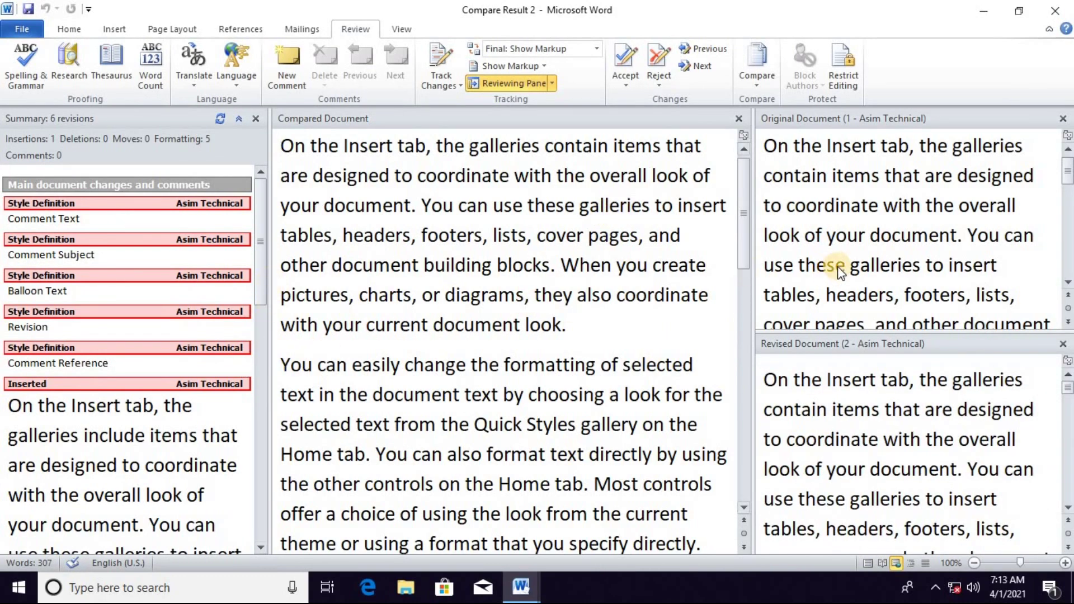
{"action": "scroll", "coordinate": [848, 207], "scroll_direction": "down", "scroll_amount": 1}
{"action": "scroll", "coordinate": [851, 217], "scroll_direction": "down", "scroll_amount": 1}
{"action": "scroll", "coordinate": [853, 238], "scroll_direction": "down", "scroll_amount": 1}
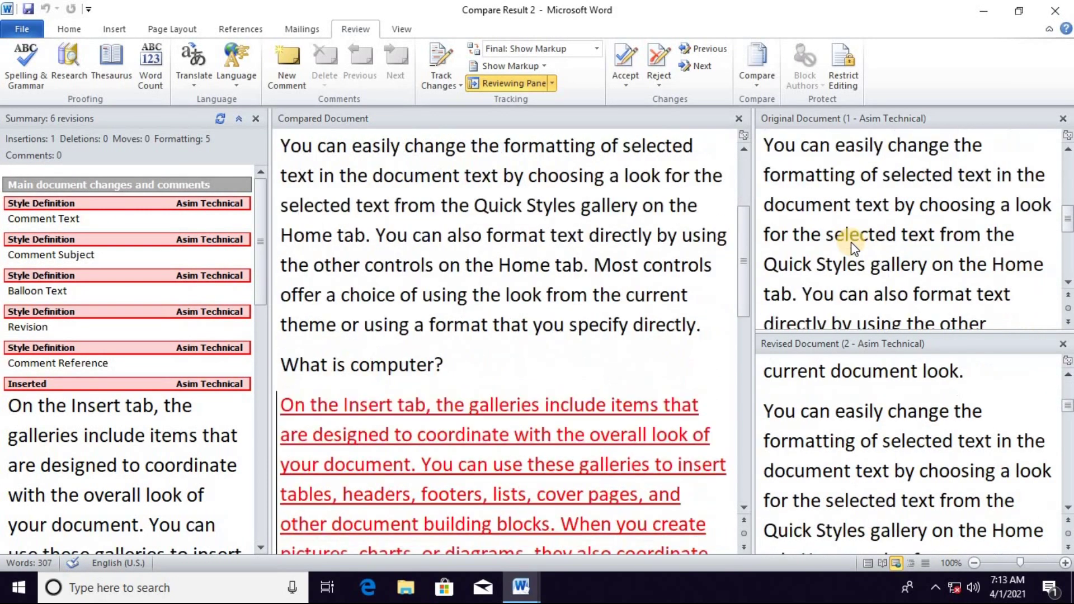
{"action": "scroll", "coordinate": [647, 302], "scroll_direction": "down", "scroll_amount": 1}
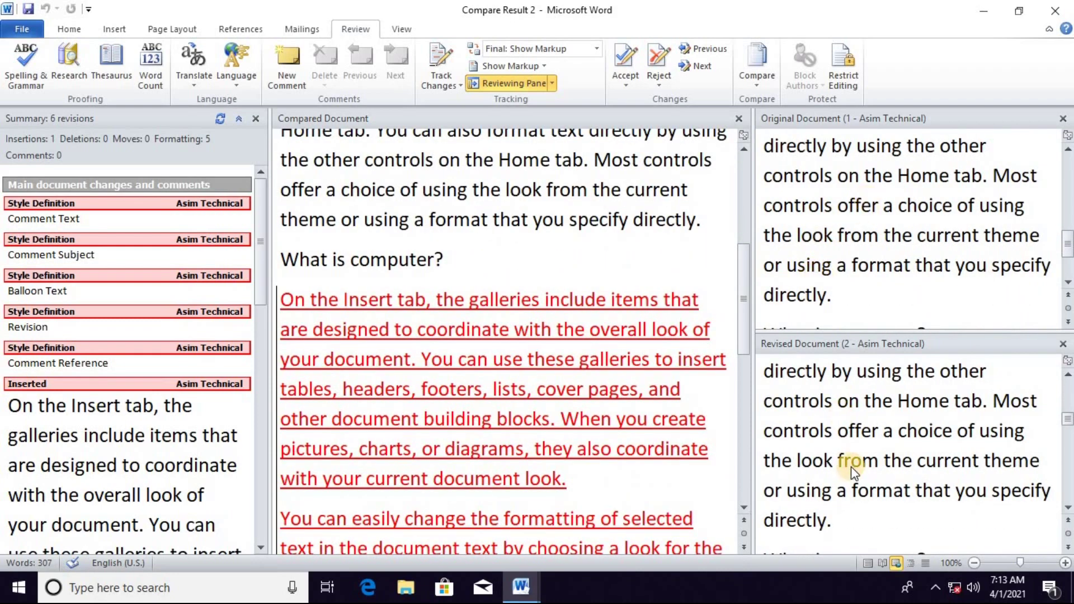
{"action": "scroll", "coordinate": [493, 263], "scroll_direction": "down", "scroll_amount": 2}
{"action": "scroll", "coordinate": [479, 274], "scroll_direction": "up", "scroll_amount": 2}
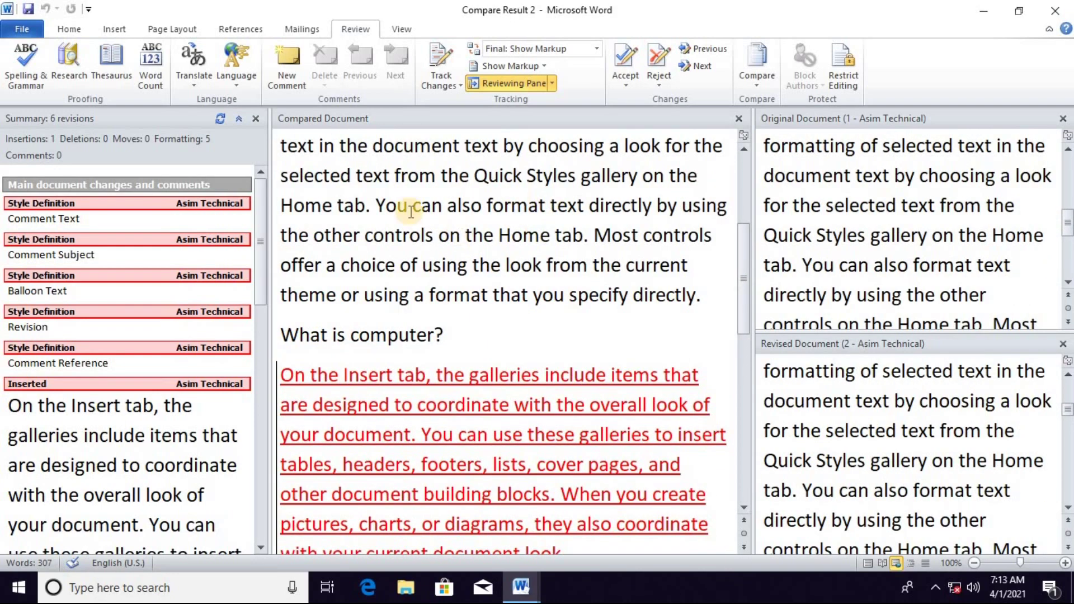
{"action": "scroll", "coordinate": [425, 347], "scroll_direction": "down", "scroll_amount": 2}
{"action": "scroll", "coordinate": [437, 329], "scroll_direction": "down", "scroll_amount": 2}
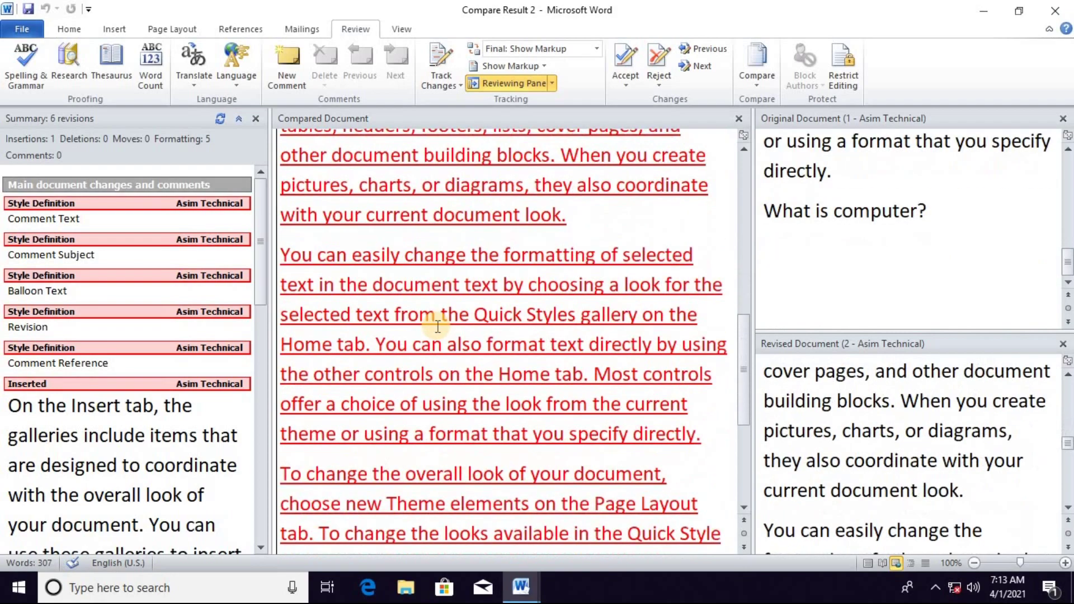
{"action": "scroll", "coordinate": [436, 332], "scroll_direction": "down", "scroll_amount": 2}
{"action": "scroll", "coordinate": [454, 358], "scroll_direction": "down", "scroll_amount": 2}
{"action": "scroll", "coordinate": [468, 381], "scroll_direction": "up", "scroll_amount": 3}
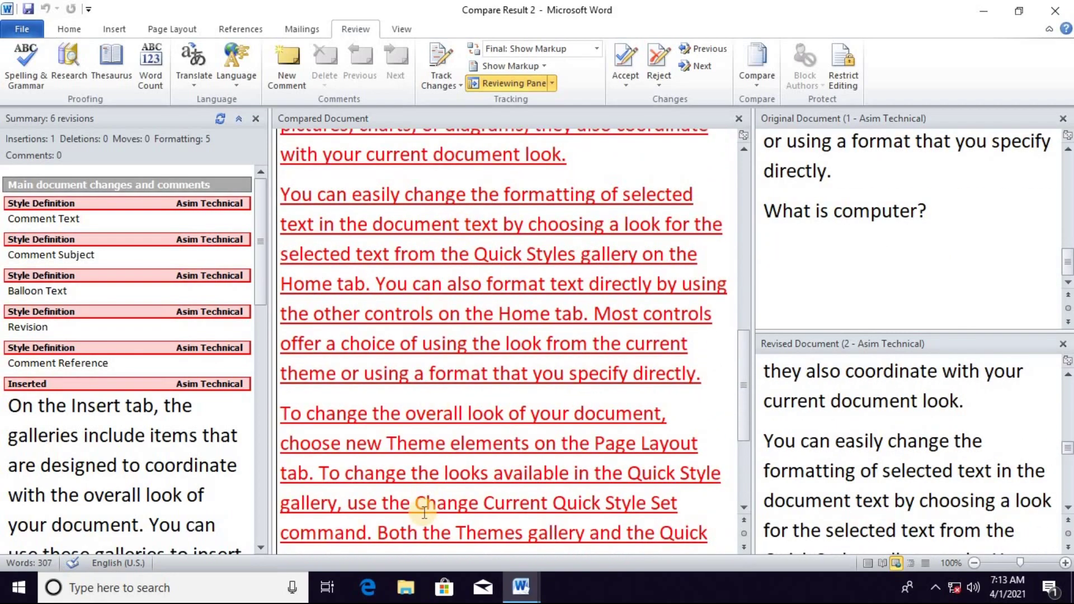
{"action": "scroll", "coordinate": [531, 375], "scroll_direction": "up", "scroll_amount": 4}
{"action": "scroll", "coordinate": [537, 275], "scroll_direction": "up", "scroll_amount": 3}
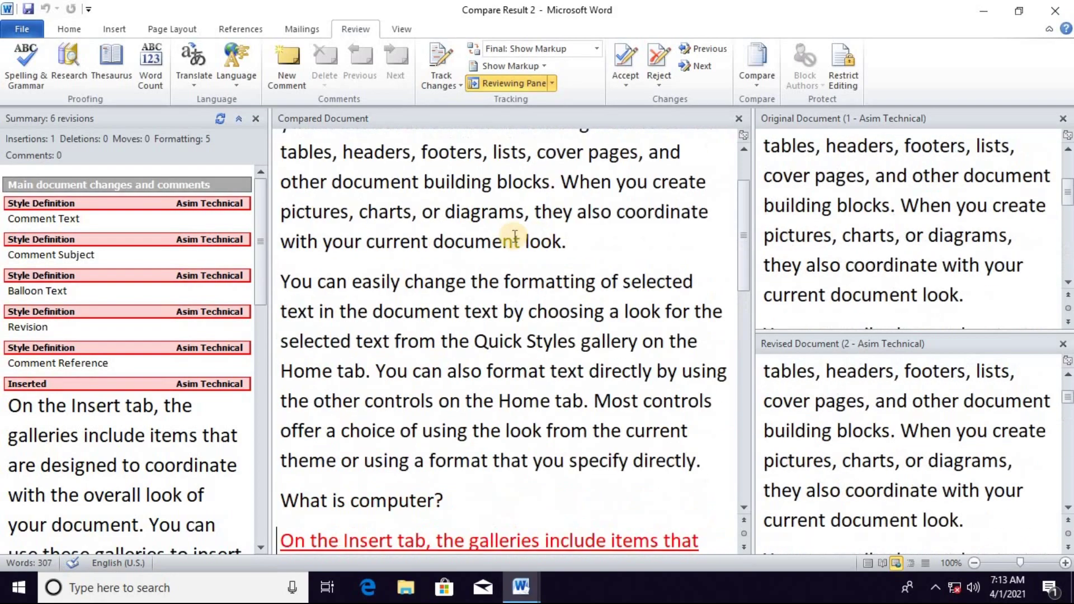
{"action": "scroll", "coordinate": [503, 321], "scroll_direction": "down", "scroll_amount": 1}
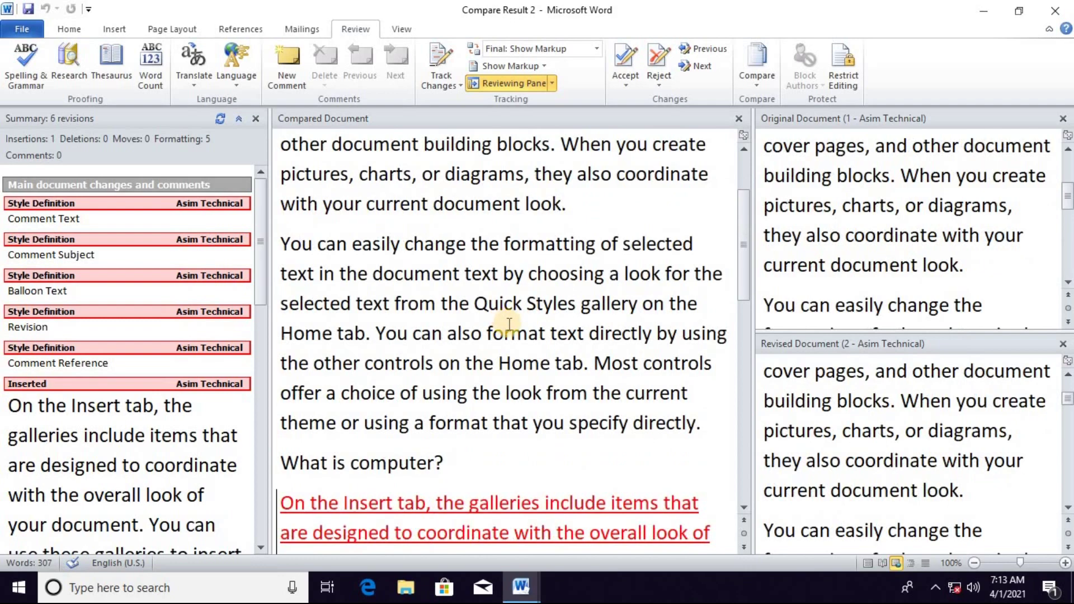
{"action": "scroll", "coordinate": [509, 323], "scroll_direction": "up", "scroll_amount": 1}
{"action": "scroll", "coordinate": [511, 324], "scroll_direction": "down", "scroll_amount": 2}
{"action": "scroll", "coordinate": [511, 326], "scroll_direction": "down", "scroll_amount": 1}
{"action": "scroll", "coordinate": [514, 329], "scroll_direction": "down", "scroll_amount": 3}
{"action": "scroll", "coordinate": [513, 329], "scroll_direction": "down", "scroll_amount": 1}
{"action": "scroll", "coordinate": [514, 329], "scroll_direction": "down", "scroll_amount": 2}
{"action": "scroll", "coordinate": [514, 329], "scroll_direction": "down", "scroll_amount": 1}
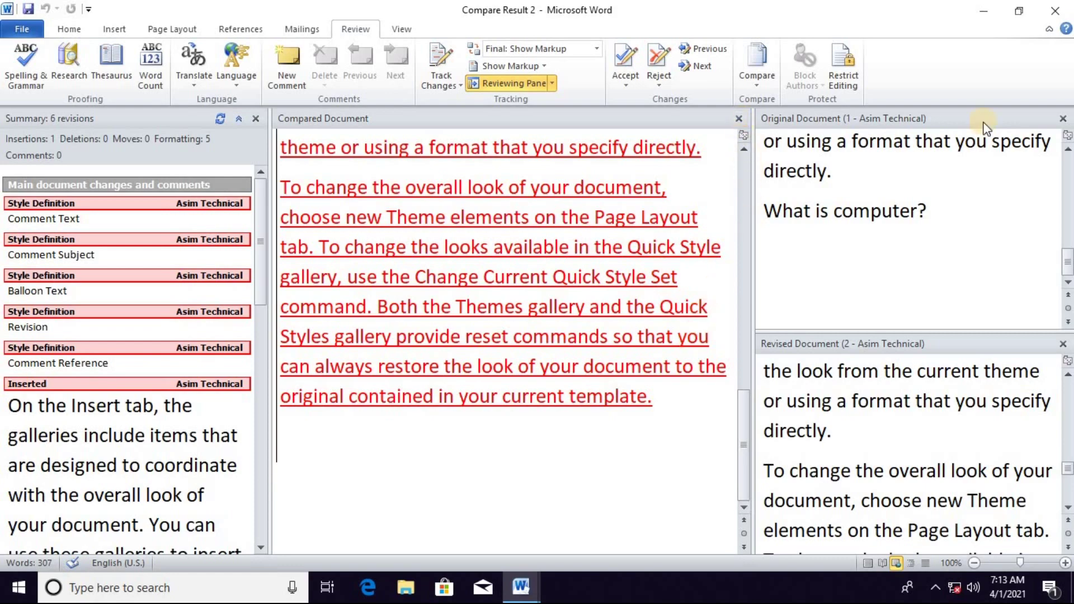
- Close the Original Document, revisions summary and Revised Document panes
{"action": "left_click", "coordinate": [1063, 118]}
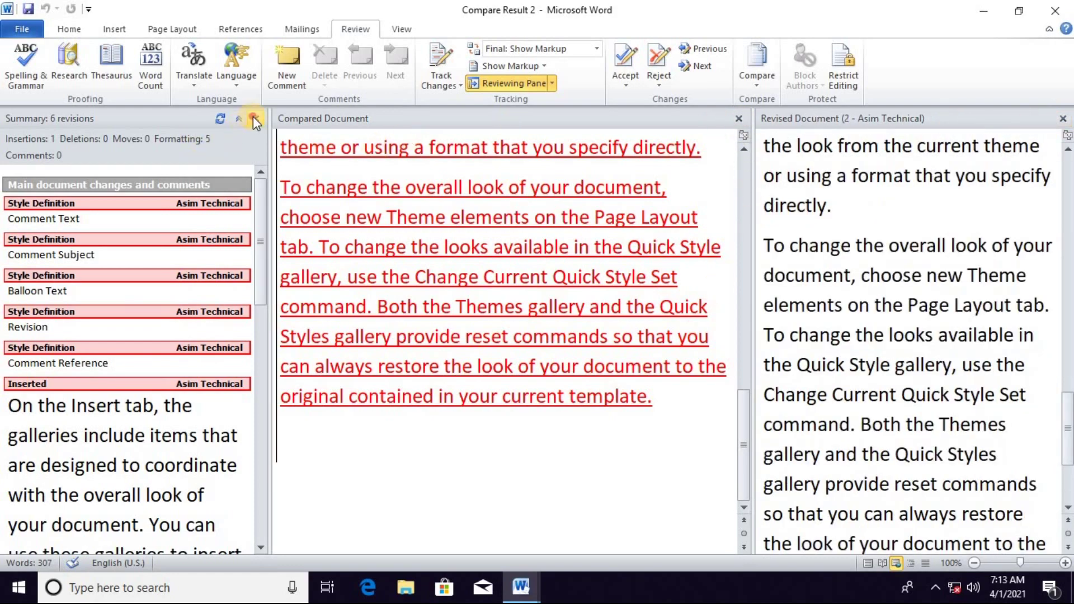
{"action": "left_click", "coordinate": [253, 118]}
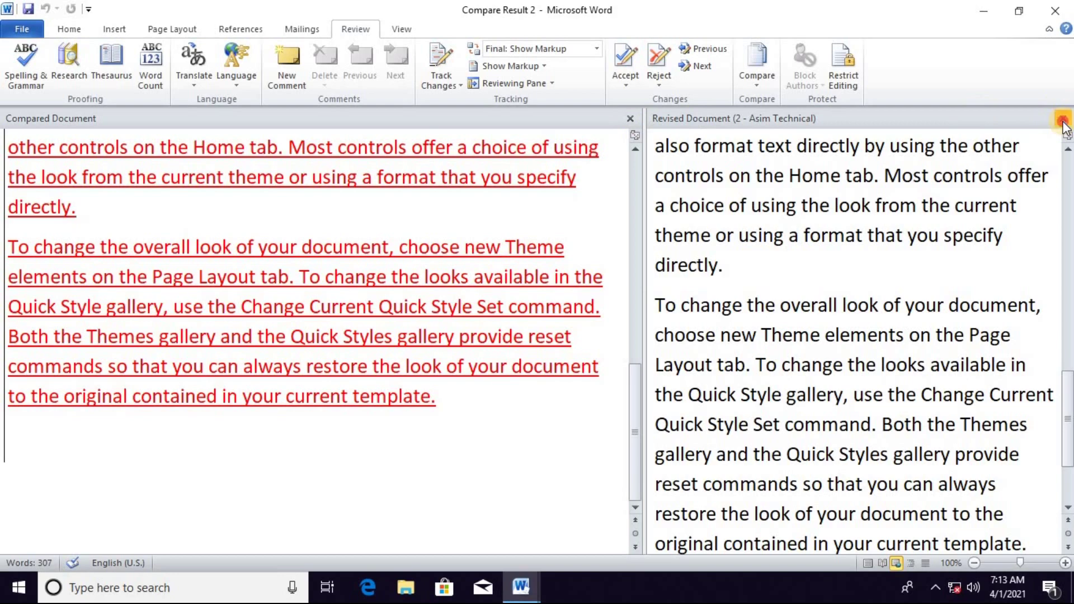
{"action": "left_click", "coordinate": [1062, 120]}
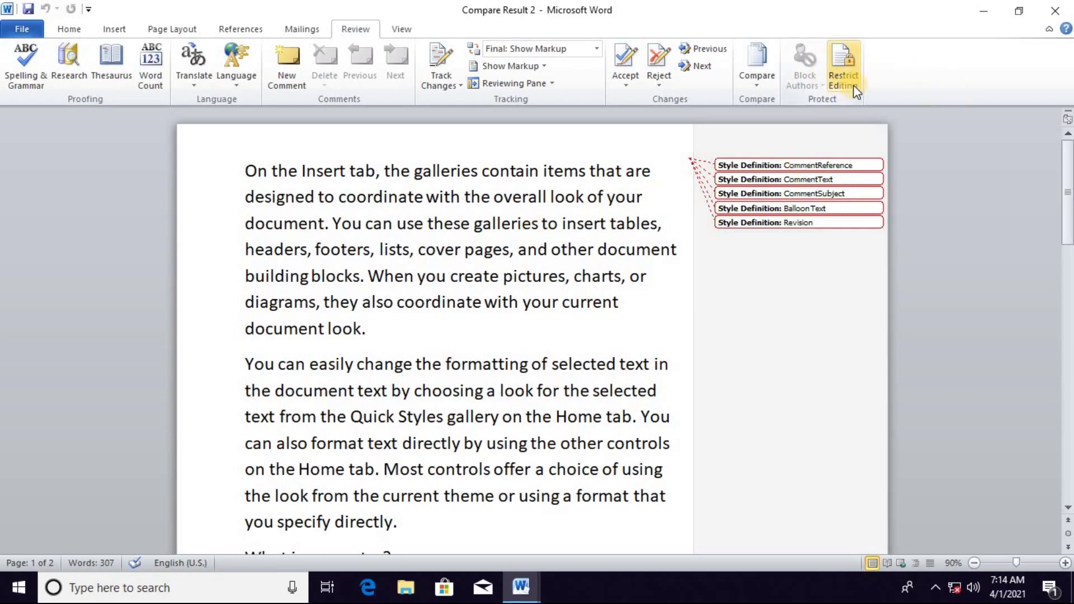
- Limit formatting to selected styles, allow read-only editing with Everyone excepted, and enforce with a password
{"action": "left_click", "coordinate": [843, 67]}
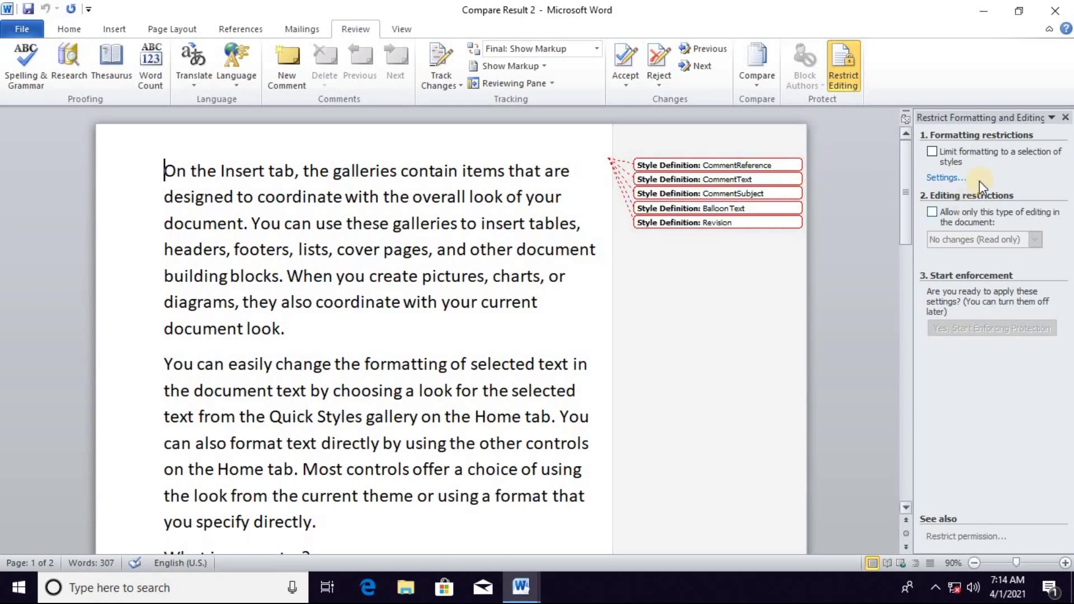
{"action": "left_click", "coordinate": [932, 152]}
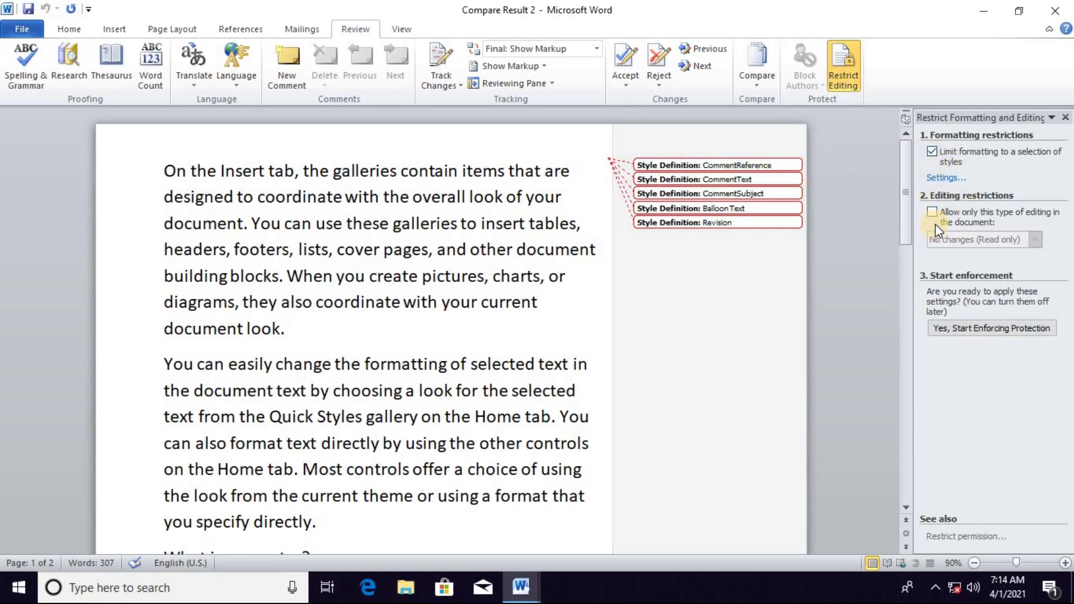
{"action": "left_click", "coordinate": [933, 213]}
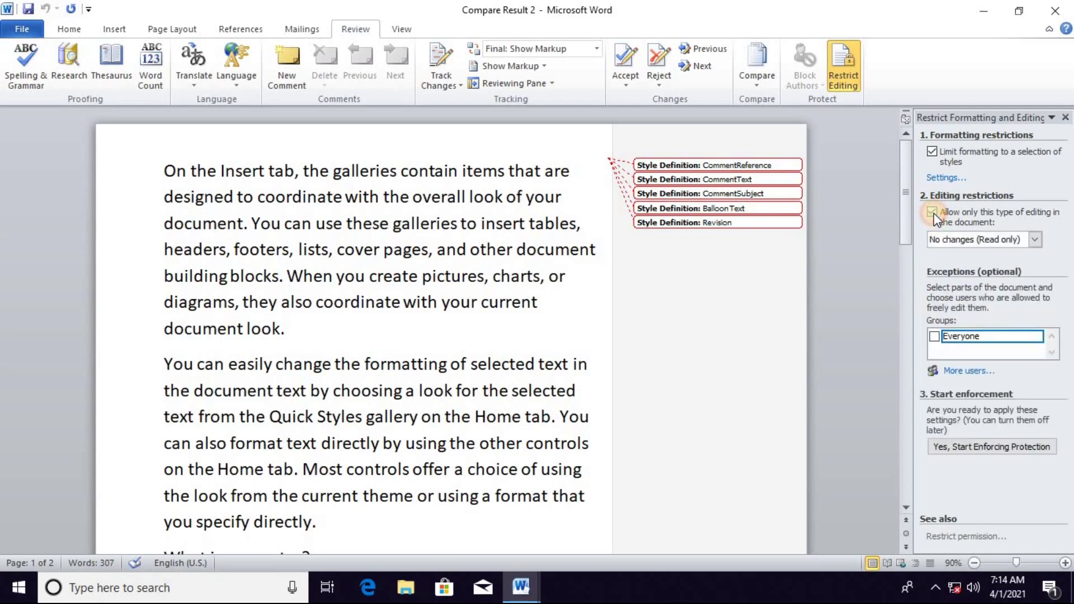
{"action": "left_click", "coordinate": [934, 337]}
{"action": "left_click", "coordinate": [978, 458]}
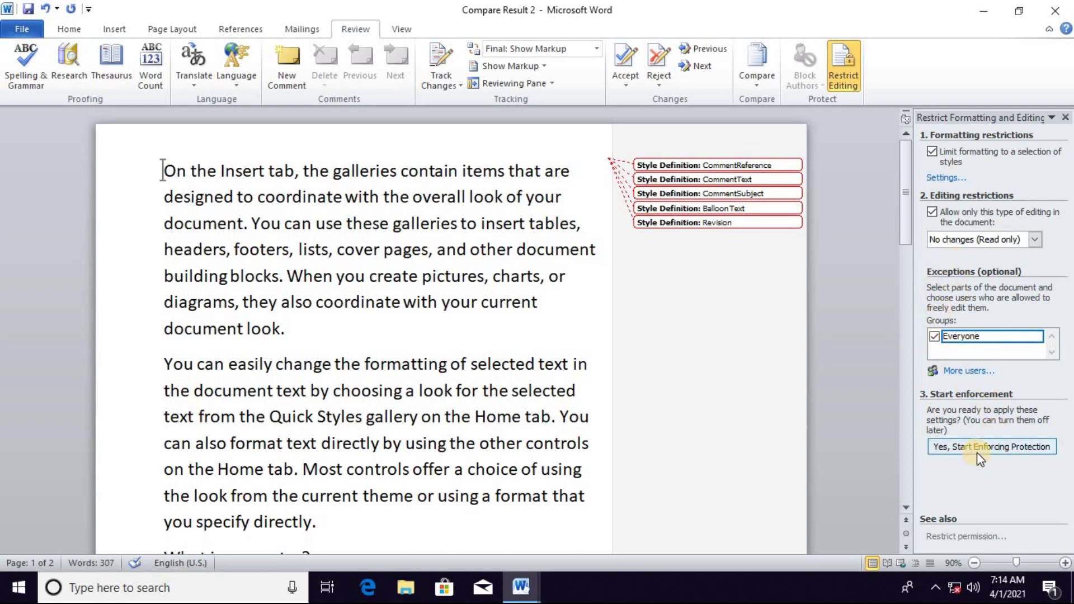
{"action": "left_click", "coordinate": [981, 451]}
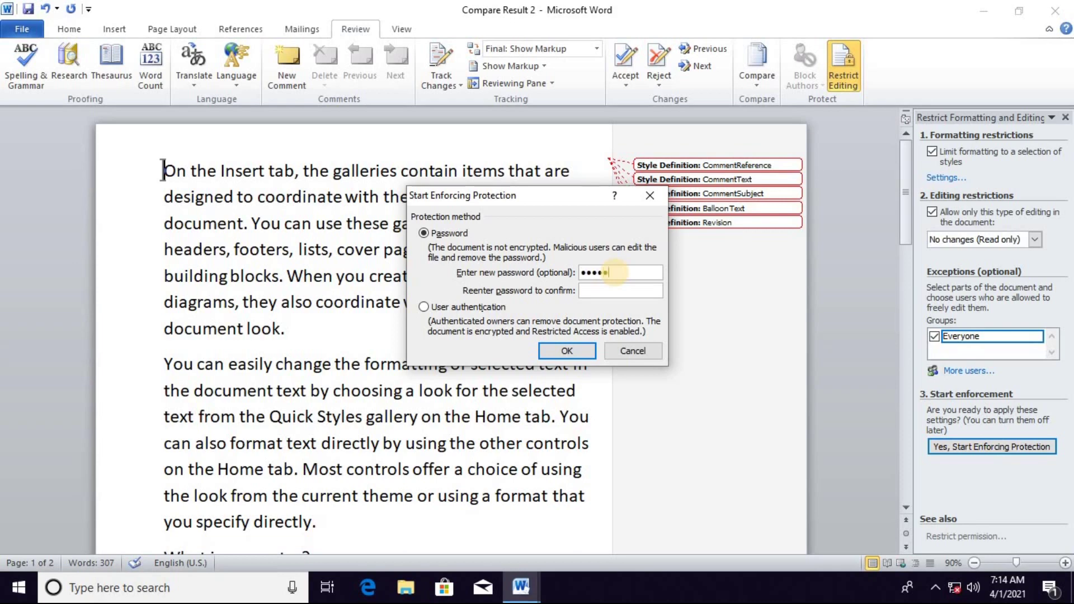
{"action": "left_click", "coordinate": [621, 291]}
{"action": "left_click", "coordinate": [570, 351]}
- Test that the protected text and the formatting commands can no longer be changed
{"action": "left_click", "coordinate": [430, 299]}
{"action": "key", "text": "BackSpace"}
{"action": "left_click", "coordinate": [357, 329]}
{"action": "left_click", "coordinate": [73, 29]}
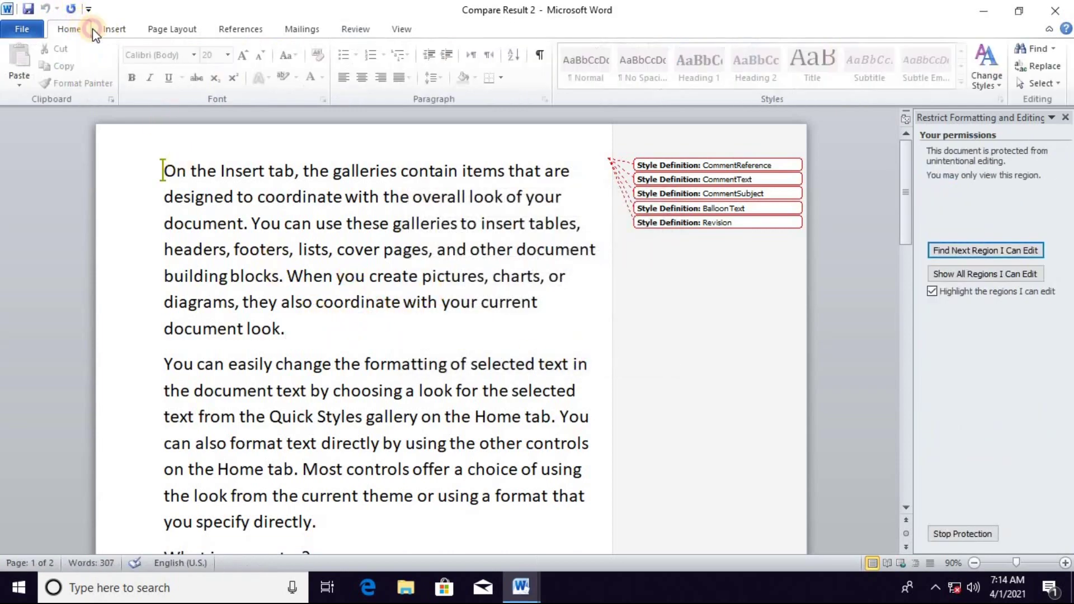
{"action": "left_click", "coordinate": [115, 28]}
{"action": "left_click", "coordinate": [171, 29]}
{"action": "left_click", "coordinate": [241, 28]}
{"action": "left_click", "coordinate": [305, 29]}
{"action": "left_click", "coordinate": [356, 29]}
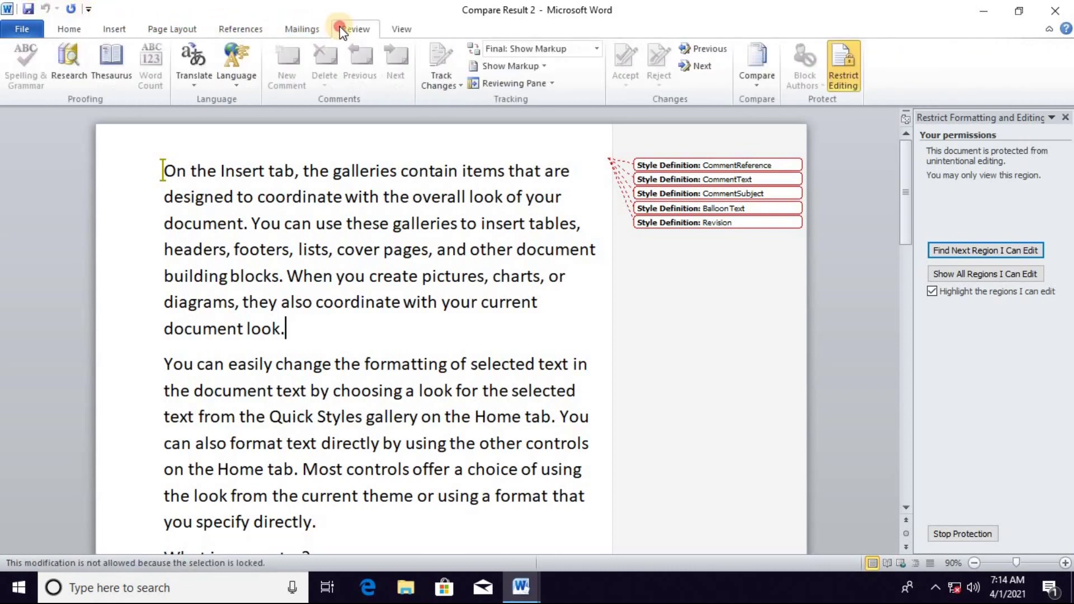
{"action": "left_click", "coordinate": [172, 29]}
{"action": "left_click", "coordinate": [331, 249]}
{"action": "left_click", "coordinate": [314, 335]}
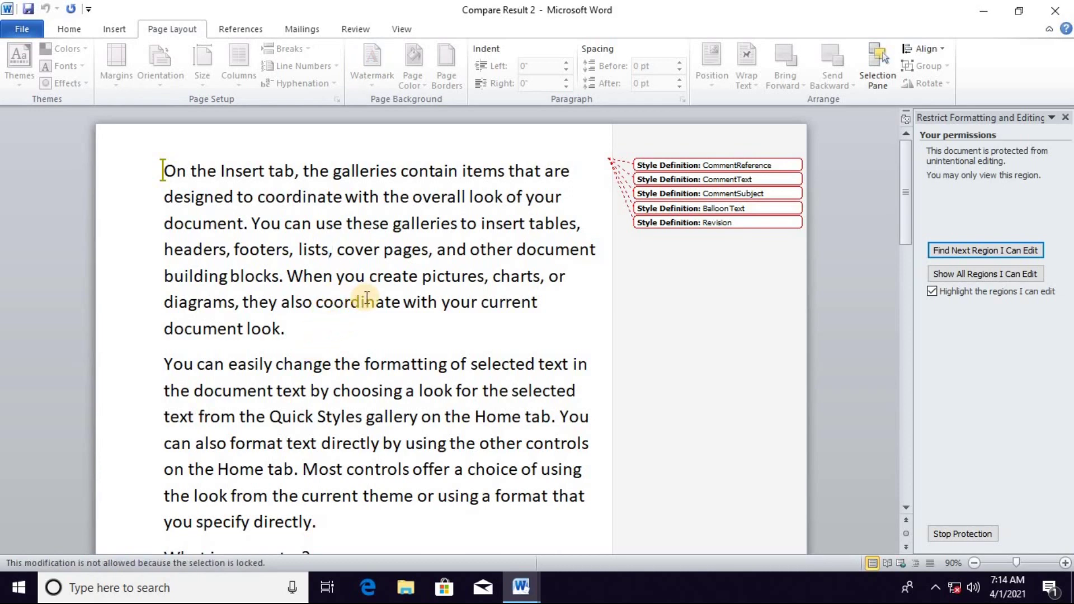
{"action": "left_click", "coordinate": [69, 29]}
{"action": "left_click", "coordinate": [412, 33]}
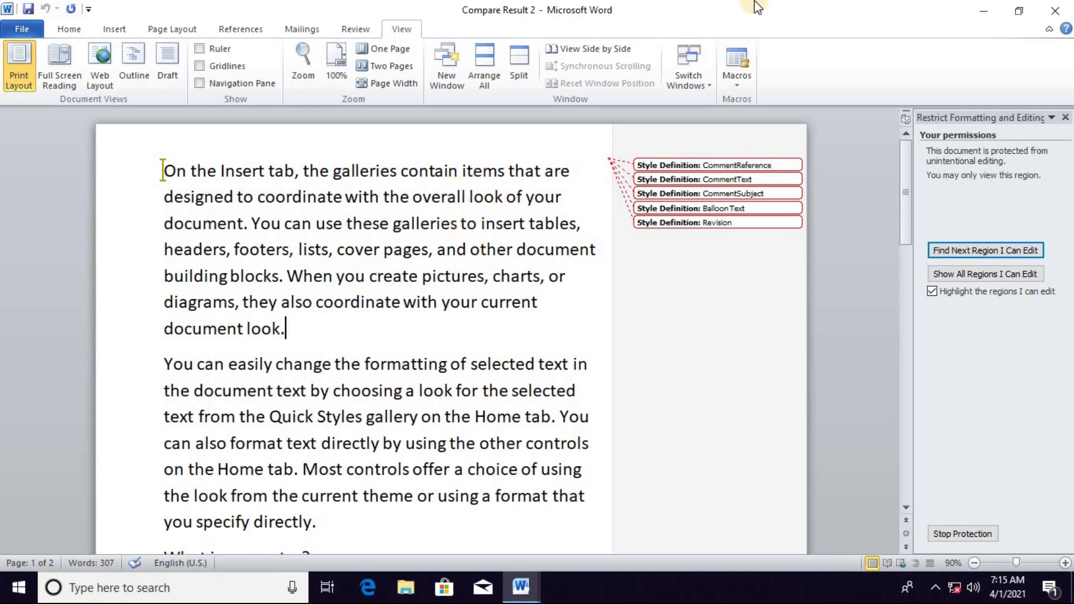
{"action": "left_click", "coordinate": [356, 29]}
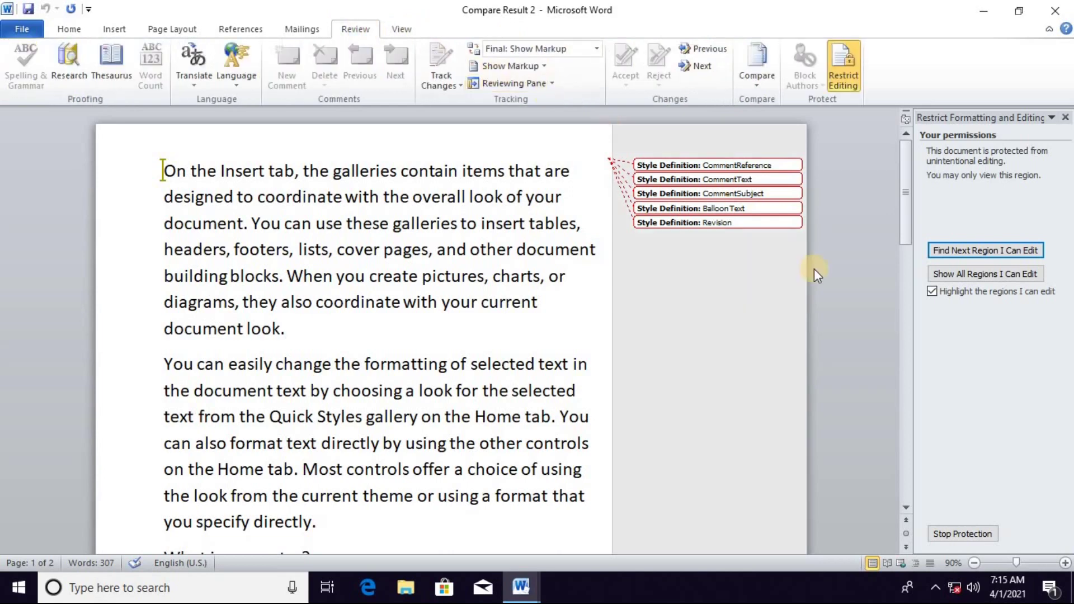
{"action": "left_click", "coordinate": [457, 249]}
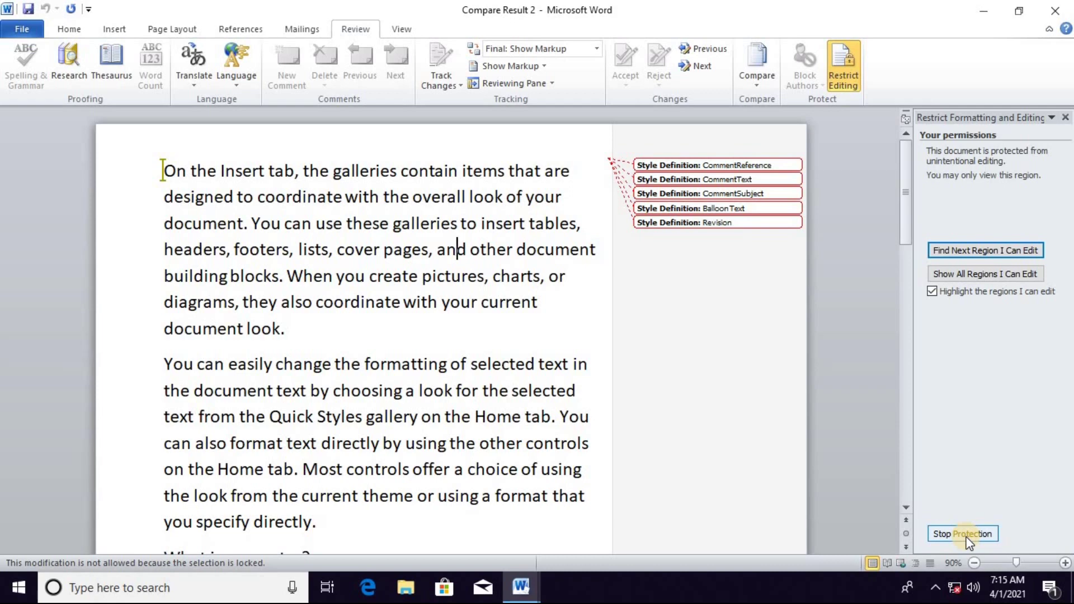
- Stop protection with the password, then type test text 'sdafasdfasfsf' after 'document look.'
{"action": "left_click", "coordinate": [961, 534]}
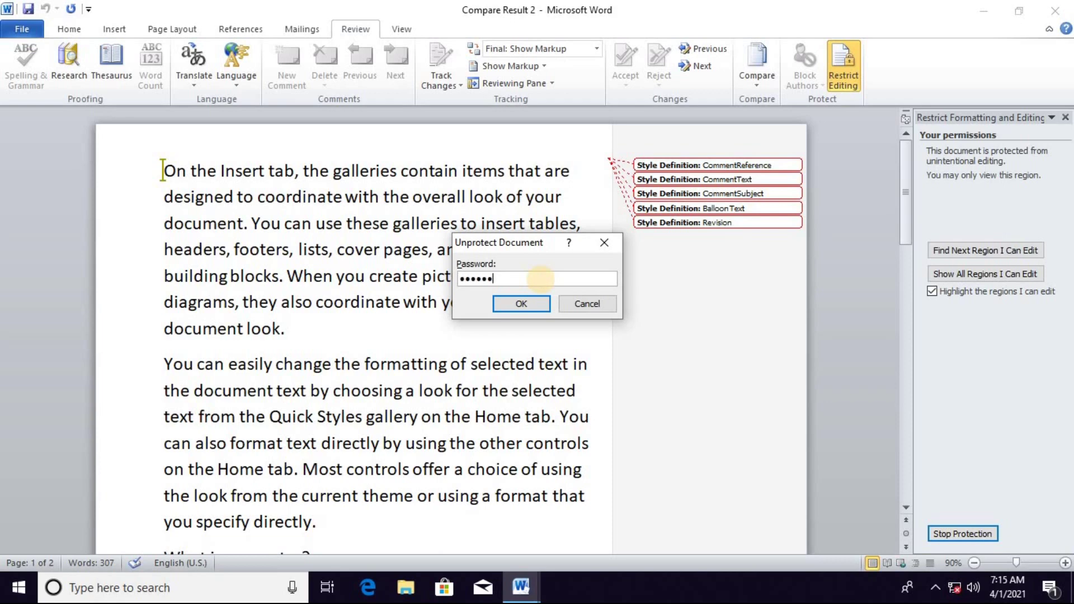
{"action": "left_click", "coordinate": [508, 300]}
{"action": "left_click", "coordinate": [410, 324]}
{"action": "type", "text": "sdafasdfasfsf"}
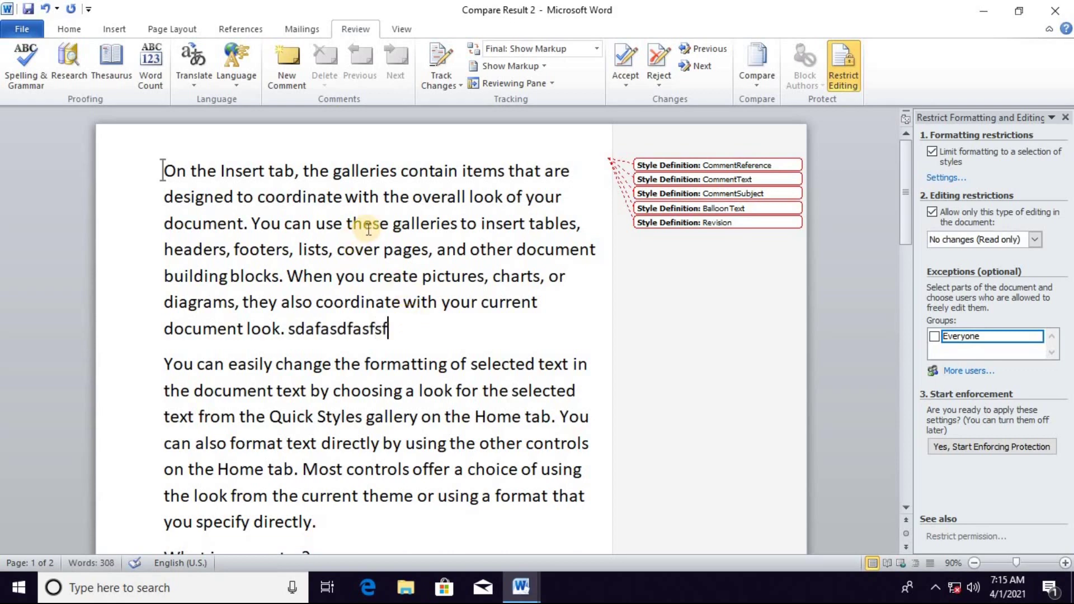